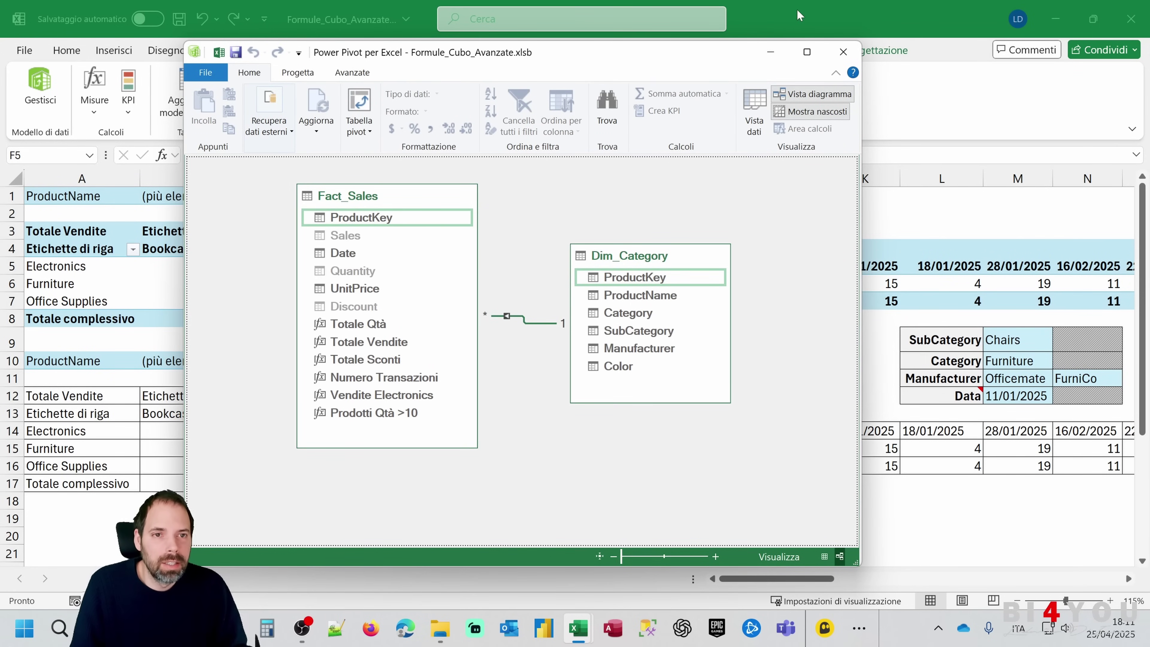
Bring the Excel workbook with the Totale Vendite and Totale Qtà pivot tables to the front
{"action": "left_click", "coordinate": [790, 18]}
Show the pivot field list with Dim_Category and Fact_Sales collapsed, then open the Power Pivot data model
{"action": "left_click_drag", "start_coordinate": [85, 195], "coordinate": [537, 318]}
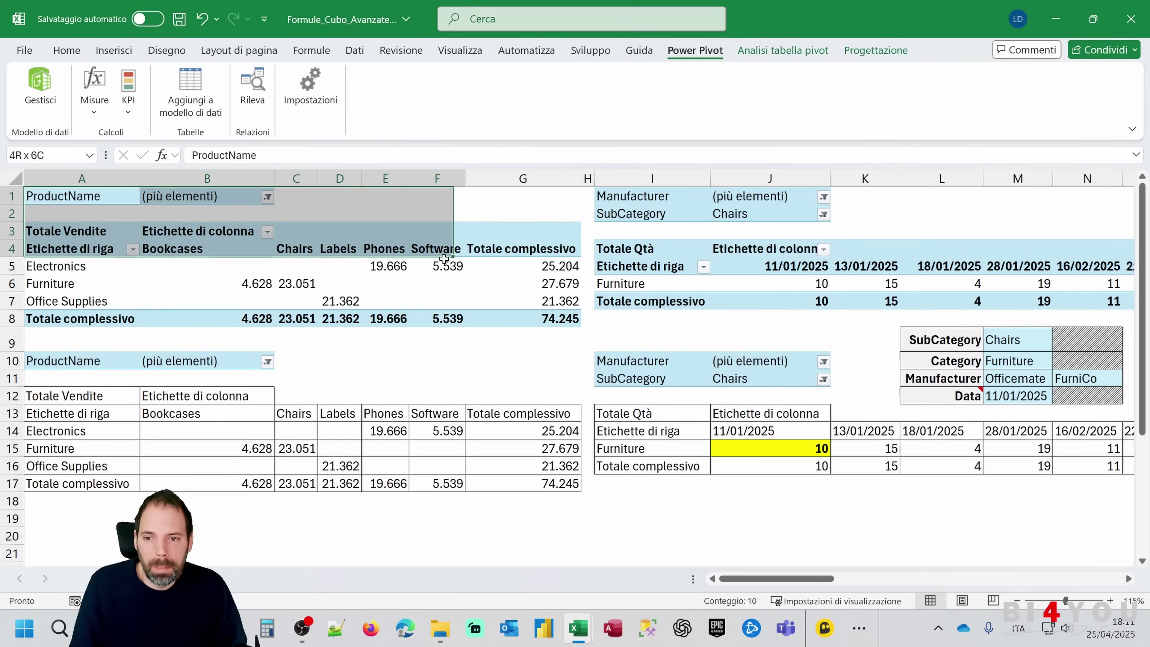
{"action": "left_click", "coordinate": [313, 251]}
{"action": "right_click", "coordinate": [306, 250]}
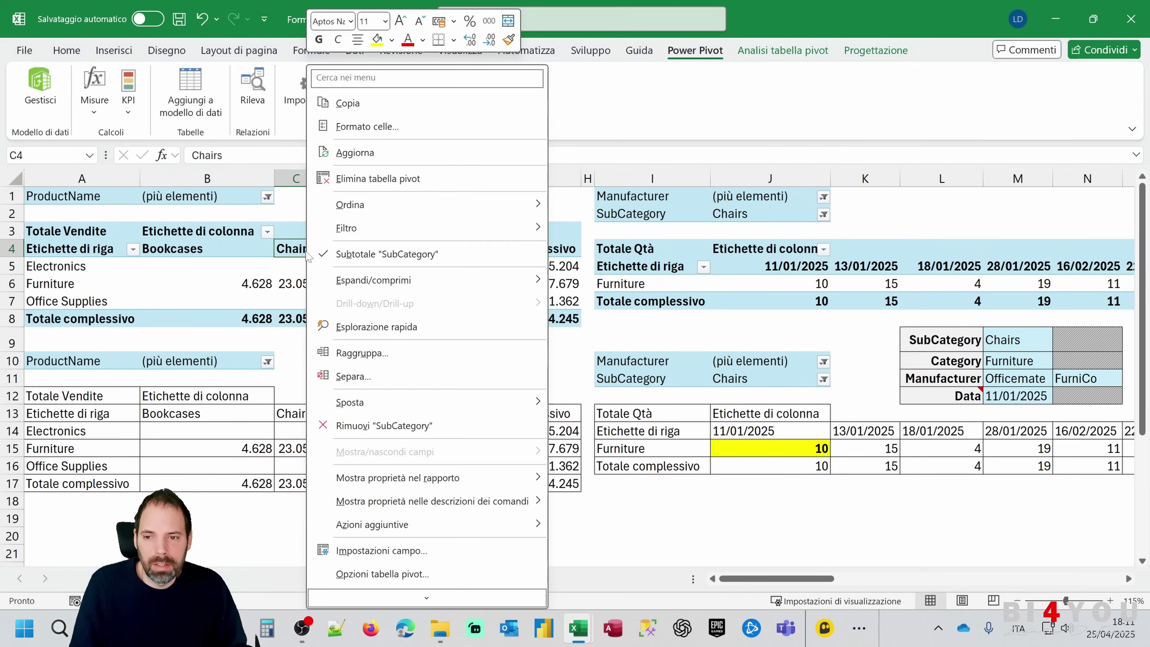
{"action": "left_click", "coordinate": [417, 595]}
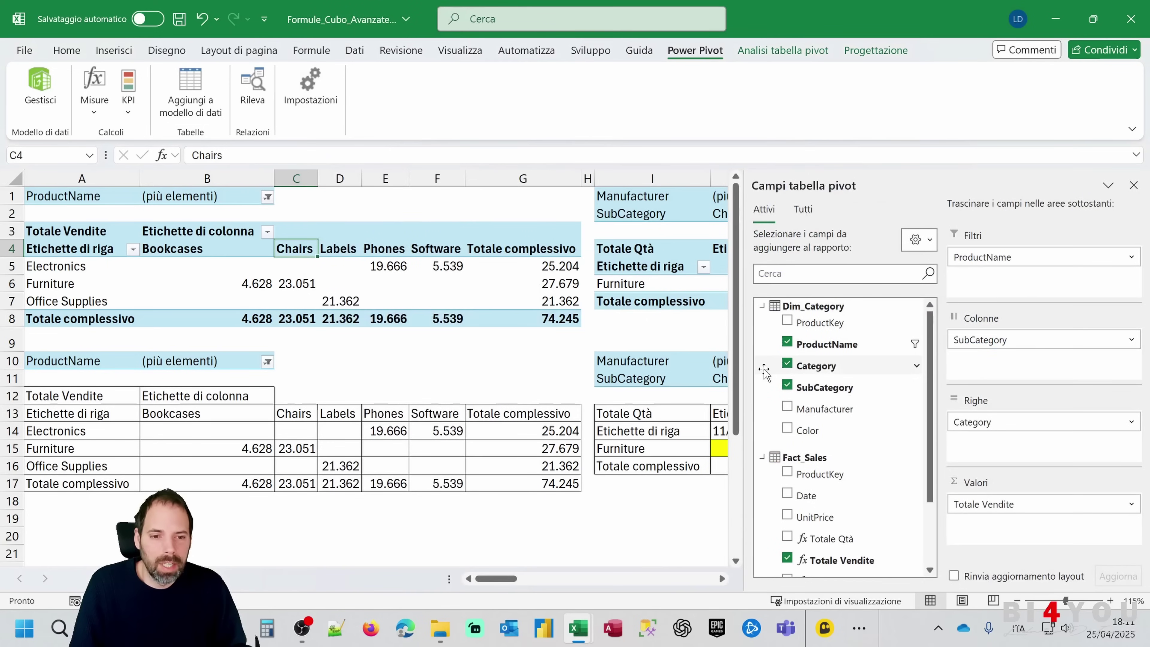
{"action": "left_click", "coordinate": [762, 306]}
{"action": "left_click", "coordinate": [761, 330]}
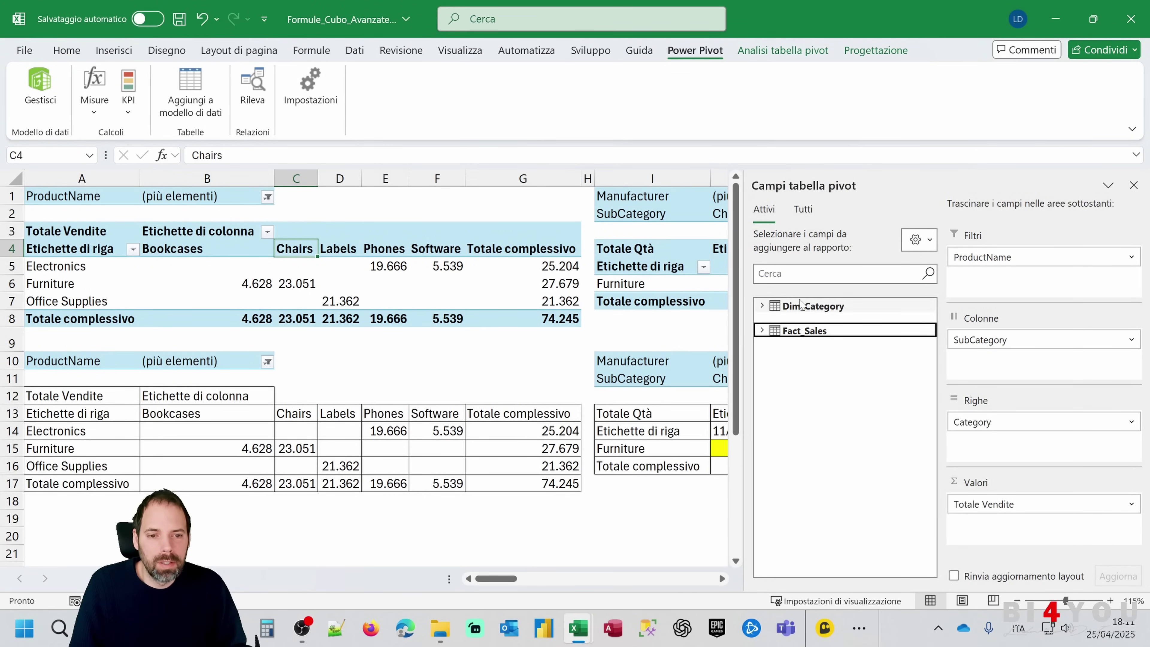
{"action": "left_click", "coordinate": [40, 86]}
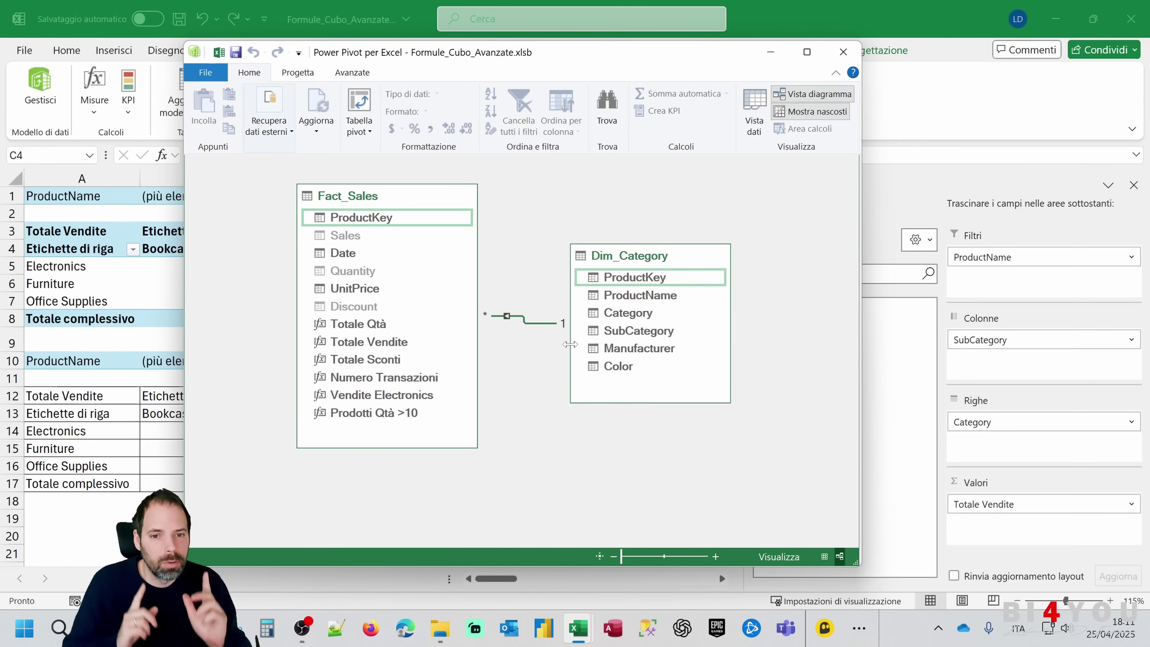
{"action": "mouse_move", "coordinate": [631, 257]}
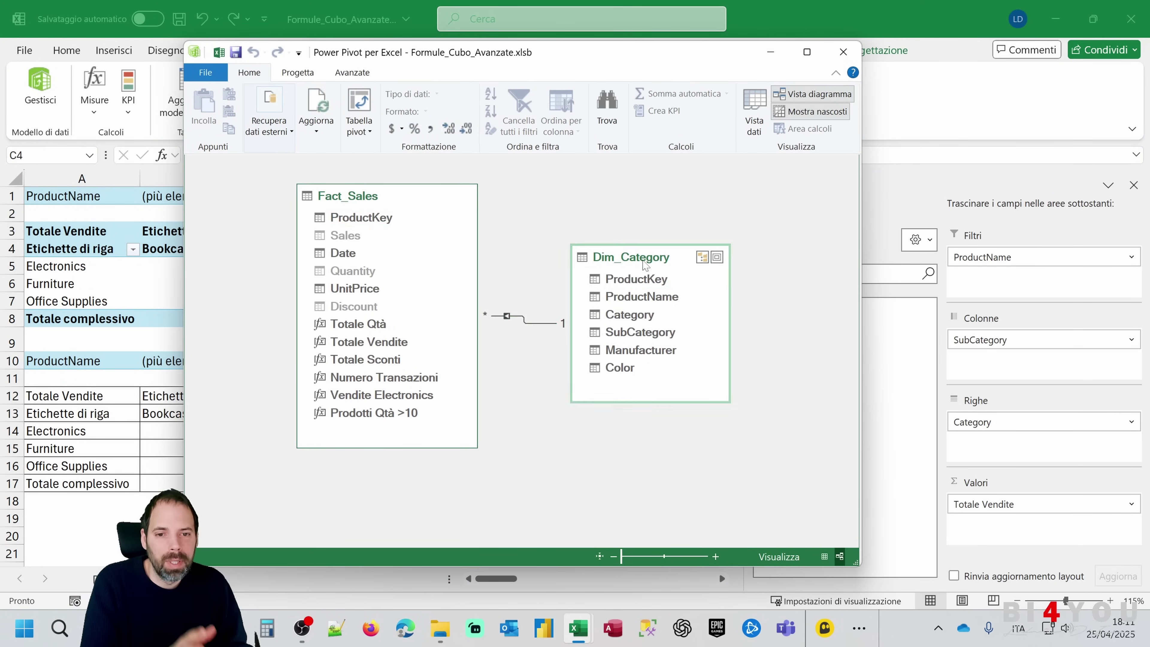
Open the Fact_Sales data view and read the Totale Vendite and Totale Qtà measure formulas
{"action": "left_click", "coordinate": [365, 197]}
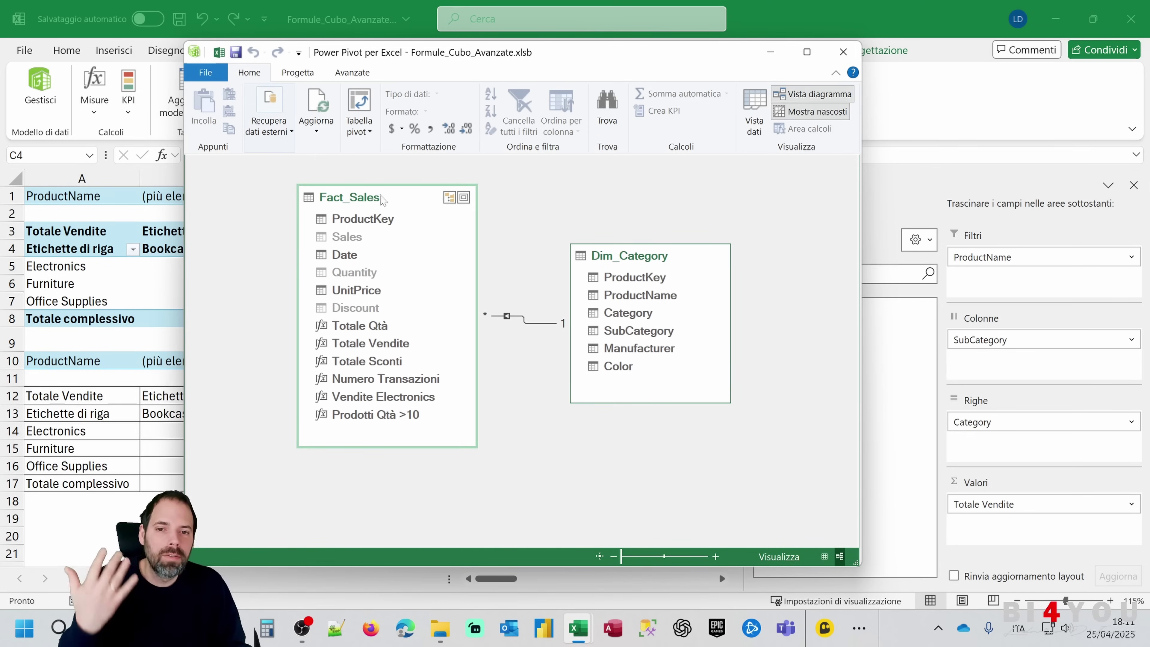
{"action": "left_click", "coordinate": [758, 118]}
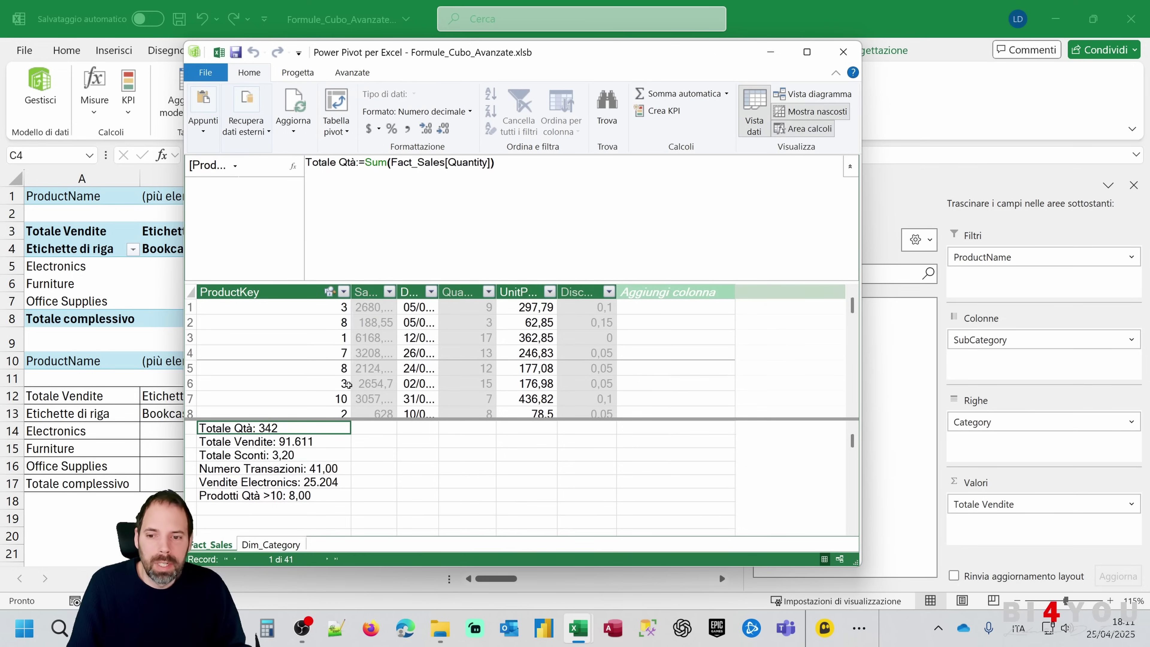
{"action": "left_click", "coordinate": [258, 442]}
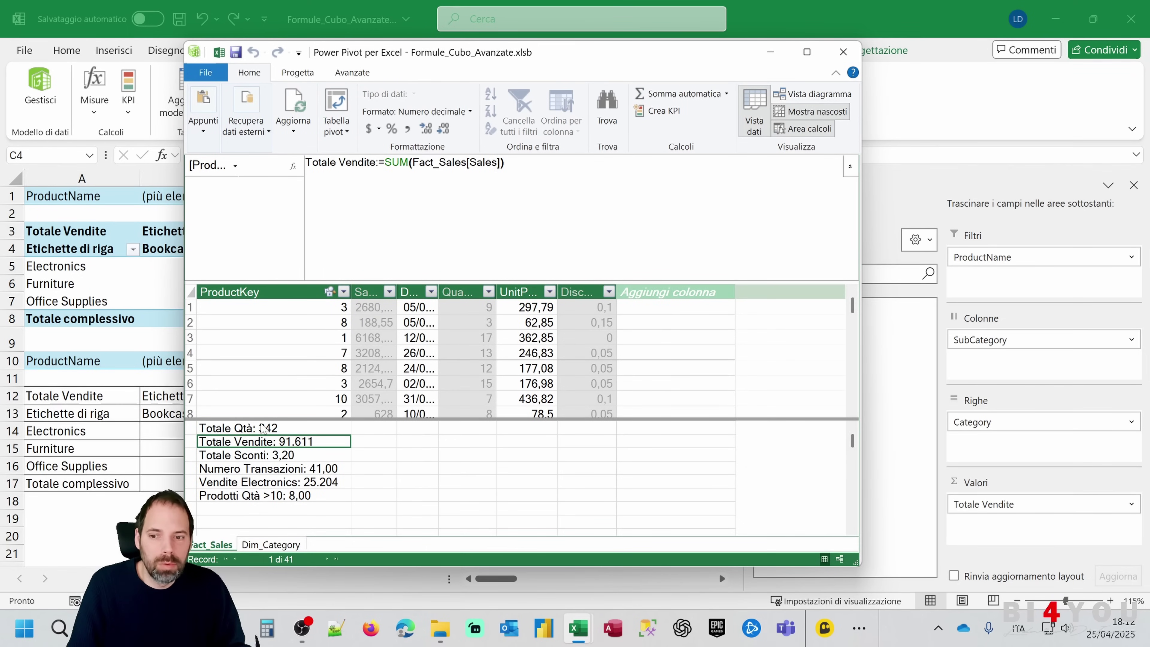
{"action": "left_click", "coordinate": [258, 428]}
{"action": "left_click", "coordinate": [256, 441]}
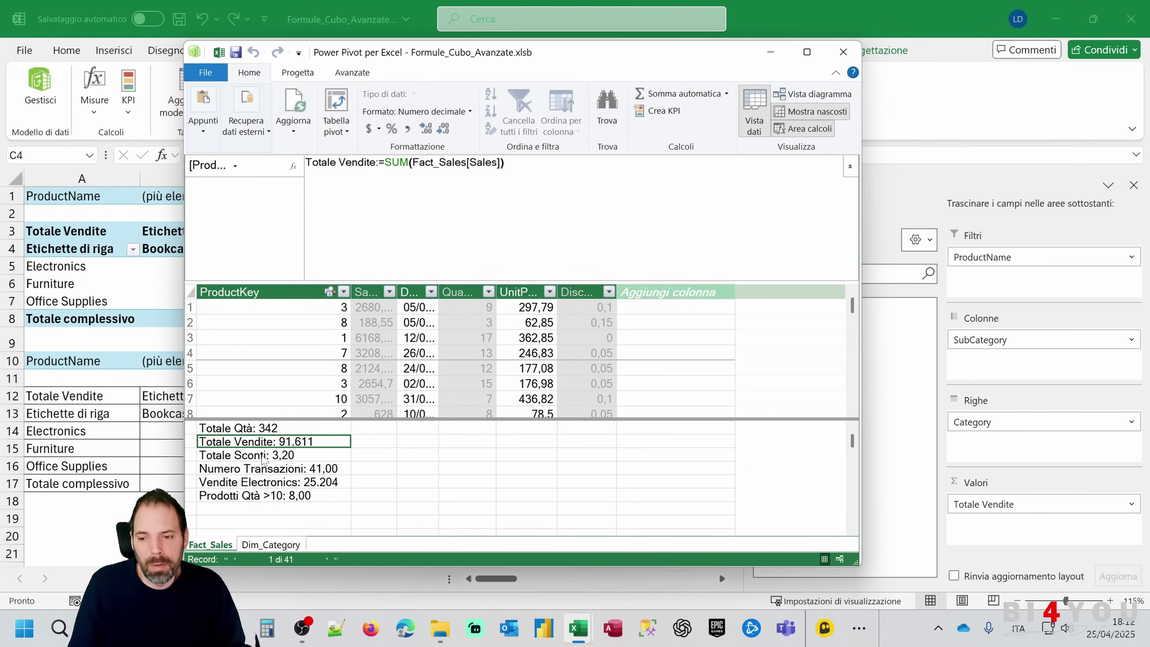
{"action": "left_click", "coordinate": [258, 428]}
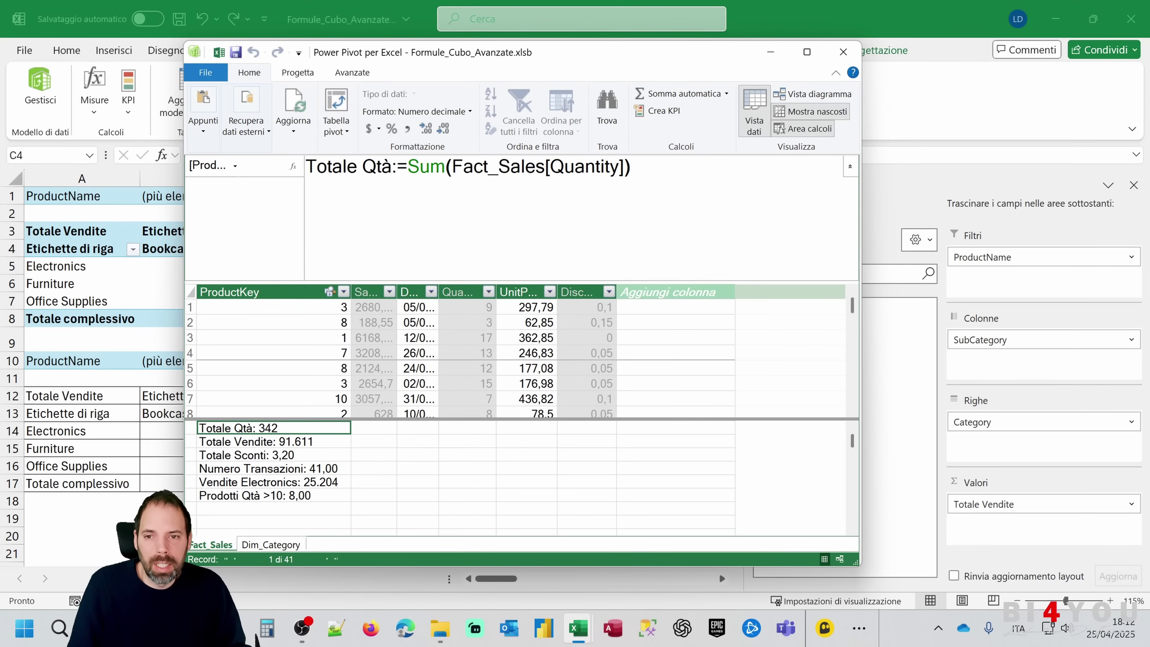
Review the Totale Sconti, Numero Transazioni, Vendite Electronics and Prodotti Qtà >10 measure formulas
{"action": "scroll", "coordinate": [398, 281], "scroll_direction": "up", "scroll_amount": 1}
{"action": "left_click", "coordinate": [309, 445]}
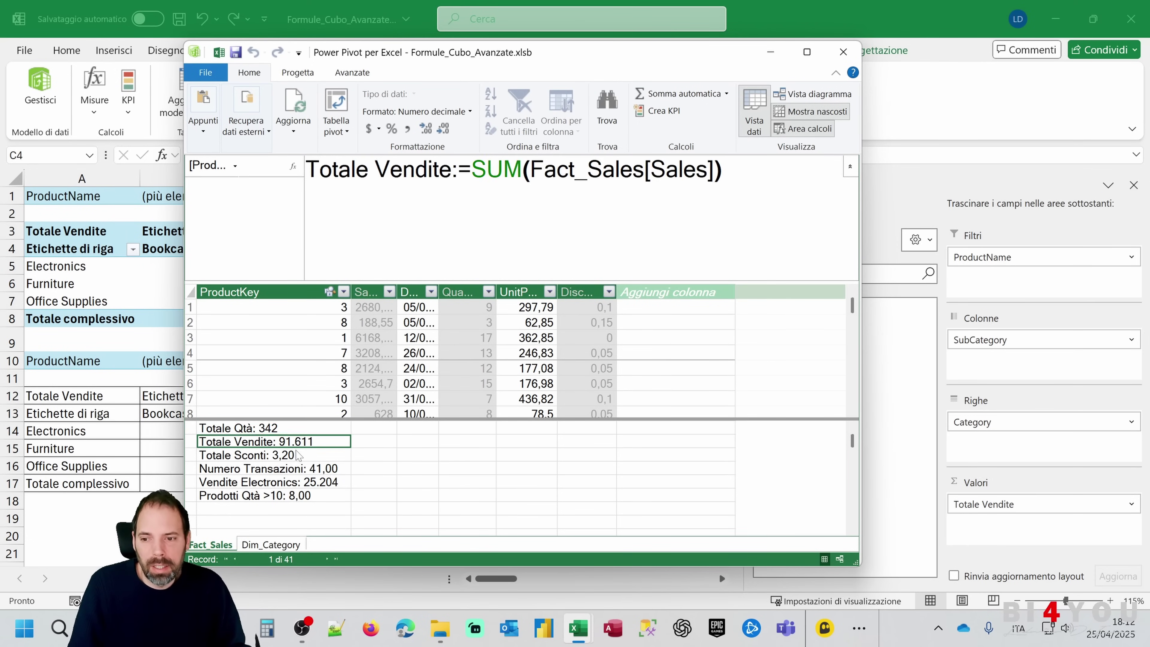
{"action": "left_click", "coordinate": [299, 455]}
{"action": "left_click", "coordinate": [271, 468]}
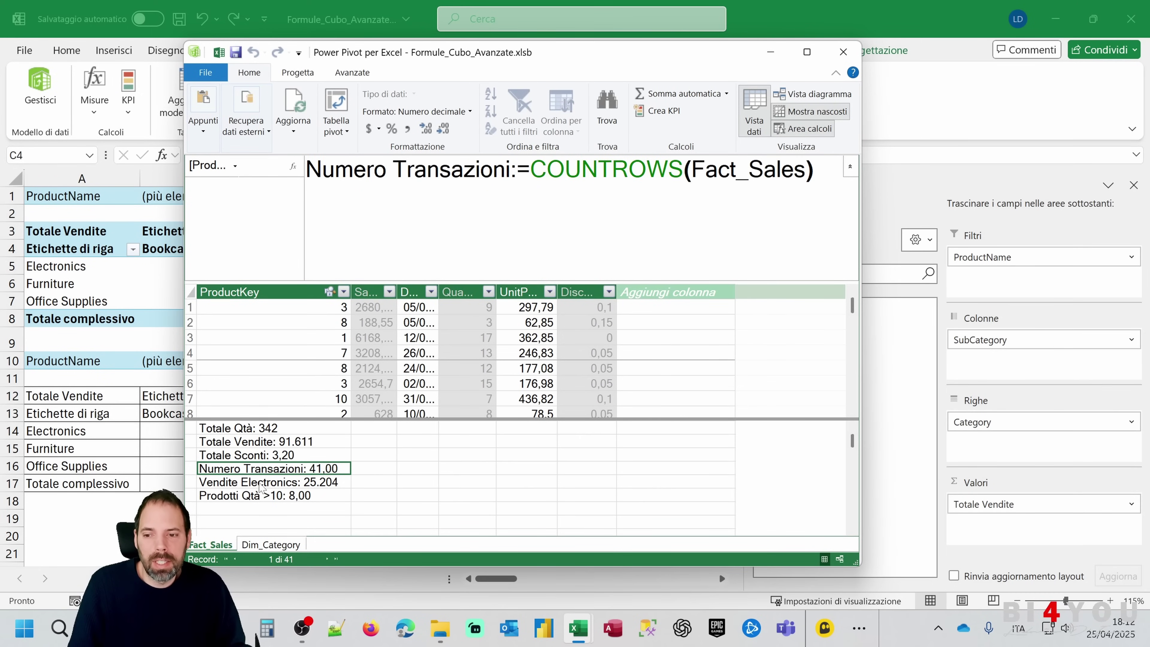
{"action": "left_click", "coordinate": [260, 483]}
{"action": "left_click", "coordinate": [250, 496]}
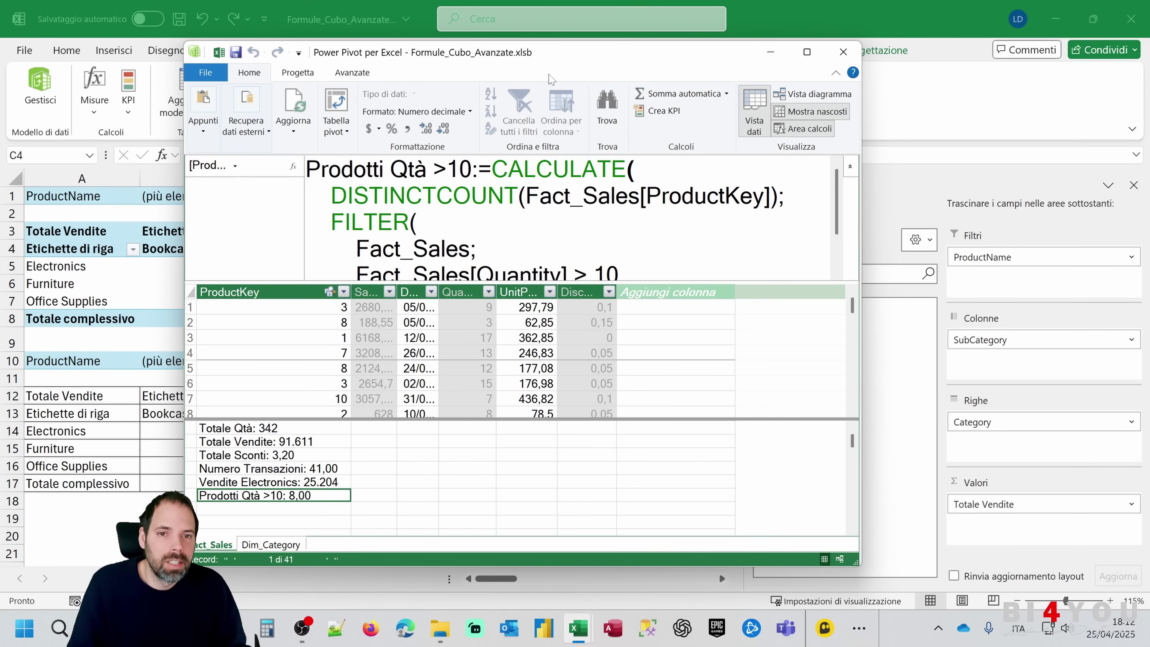
{"action": "left_click_drag", "start_coordinate": [628, 62], "coordinate": [640, 58]}
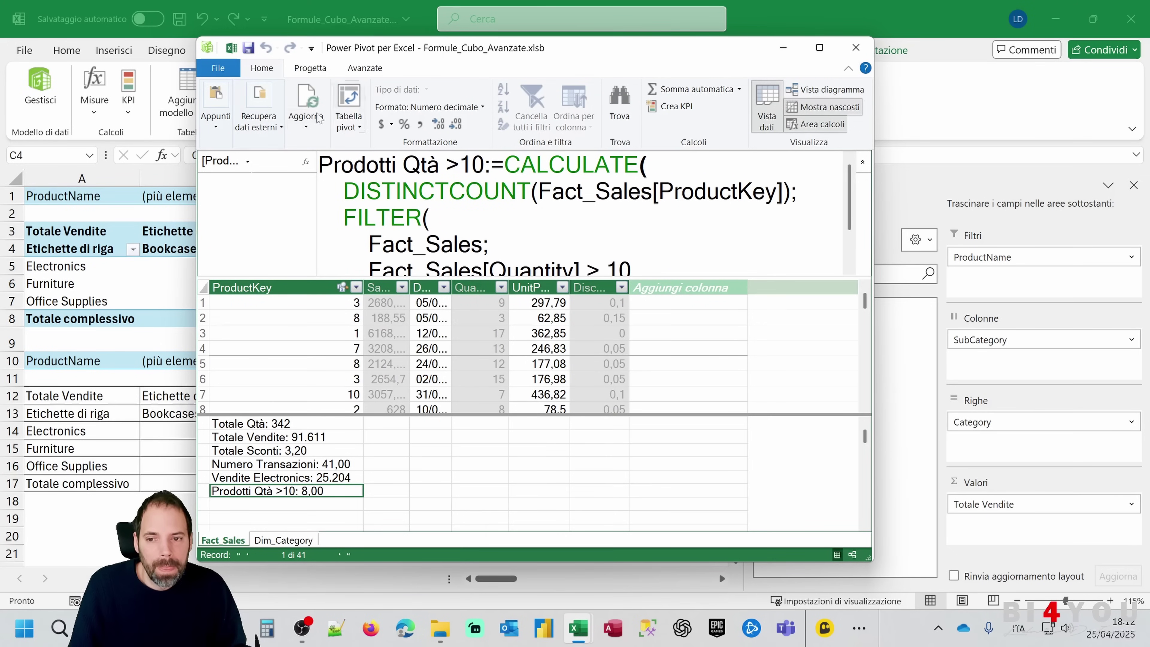
Close Power Pivot and inspect the cube formula in cell C15
{"action": "left_click", "coordinate": [855, 47]}
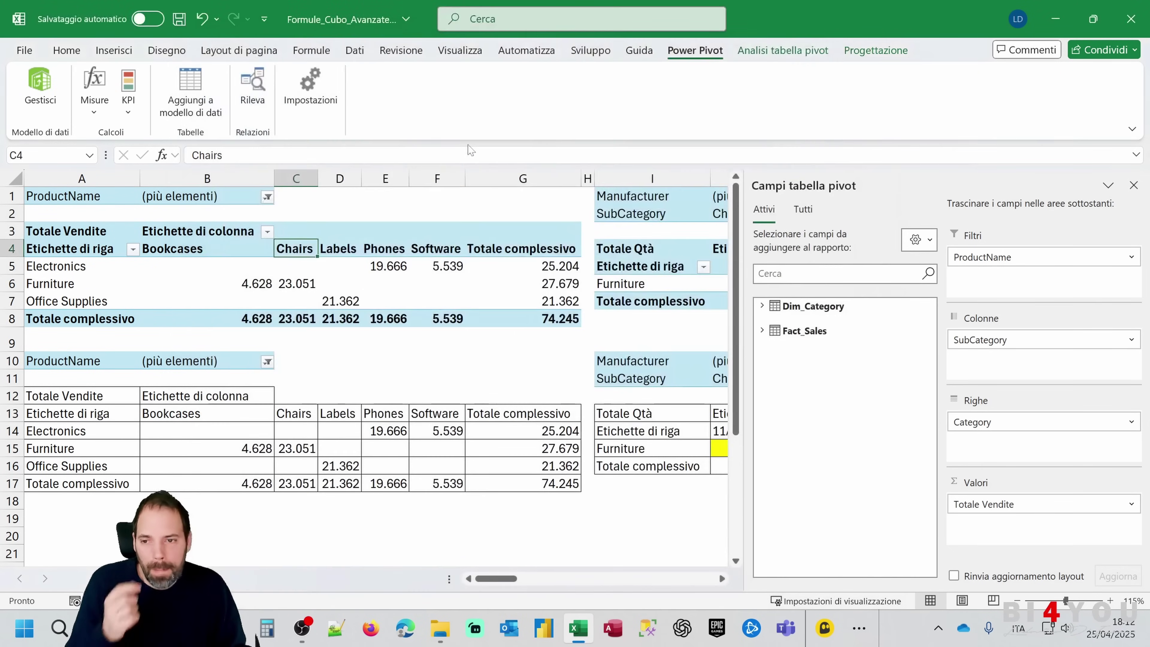
{"action": "left_click_drag", "start_coordinate": [81, 196], "coordinate": [536, 321]}
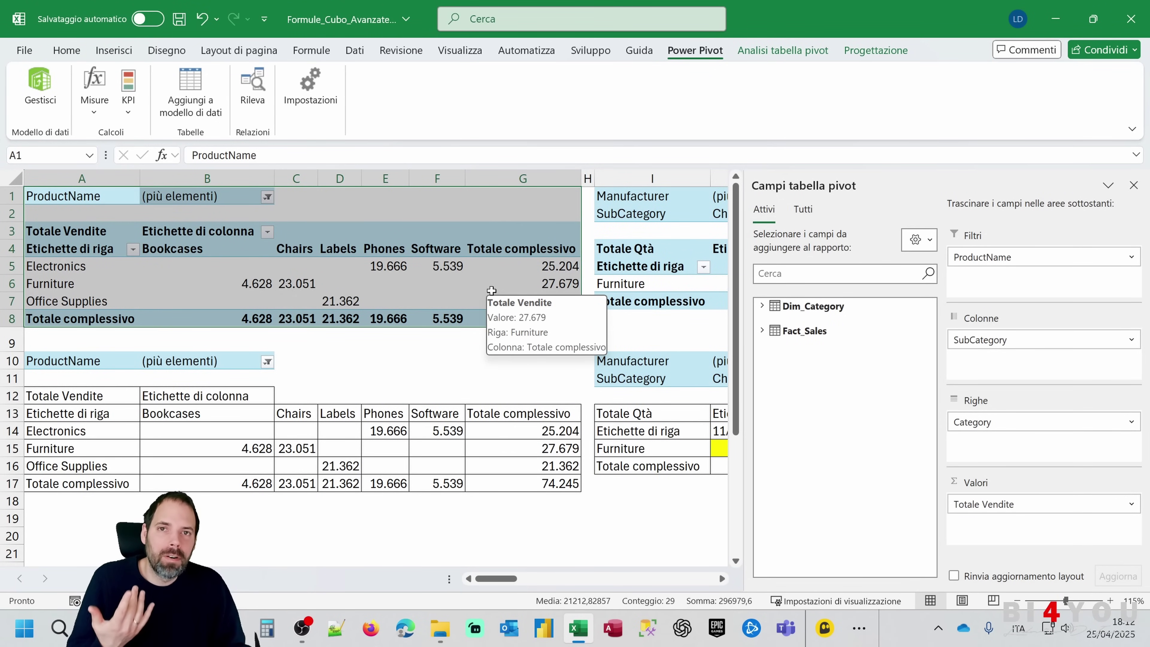
{"action": "left_click", "coordinate": [296, 446]}
Test-move the 23.051 value from C15 to D20, then undo the move
{"action": "left_click_drag", "start_coordinate": [332, 466], "coordinate": [375, 553]}
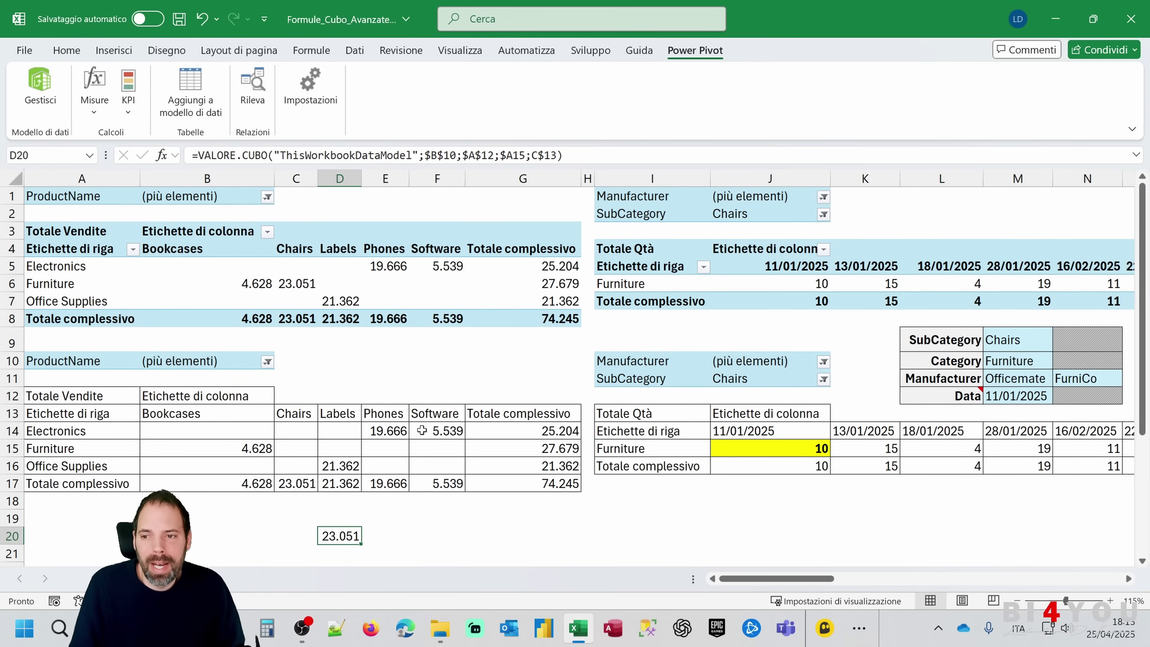
{"action": "left_click_drag", "start_coordinate": [118, 198], "coordinate": [548, 315]}
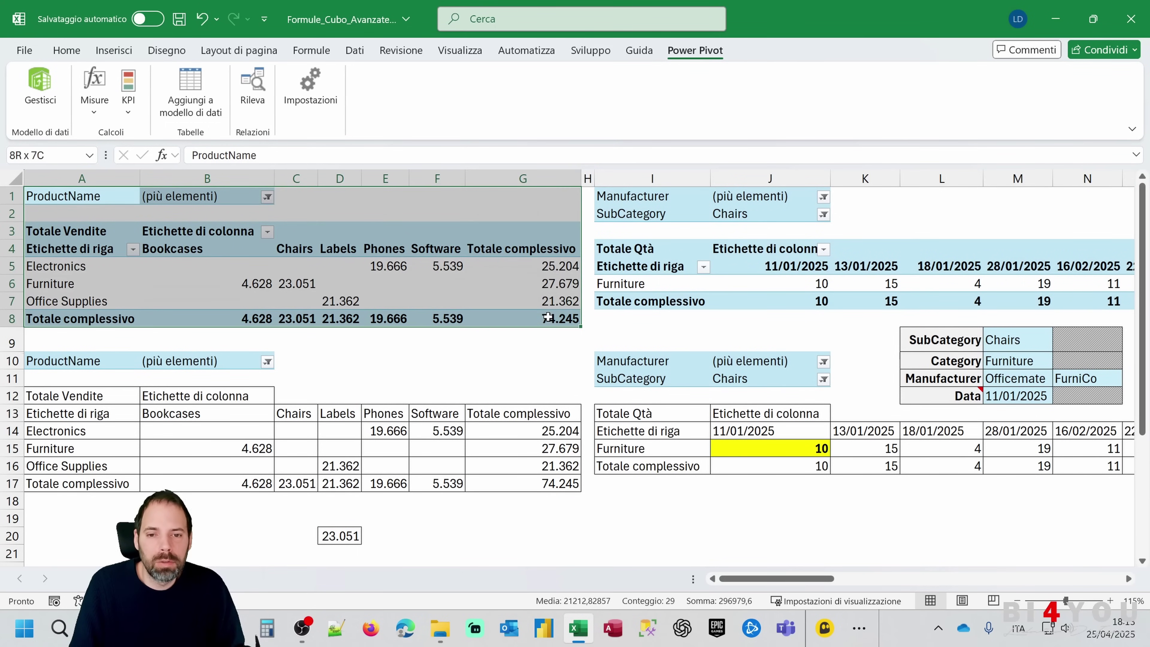
{"action": "key", "text": "ctrl+z"}
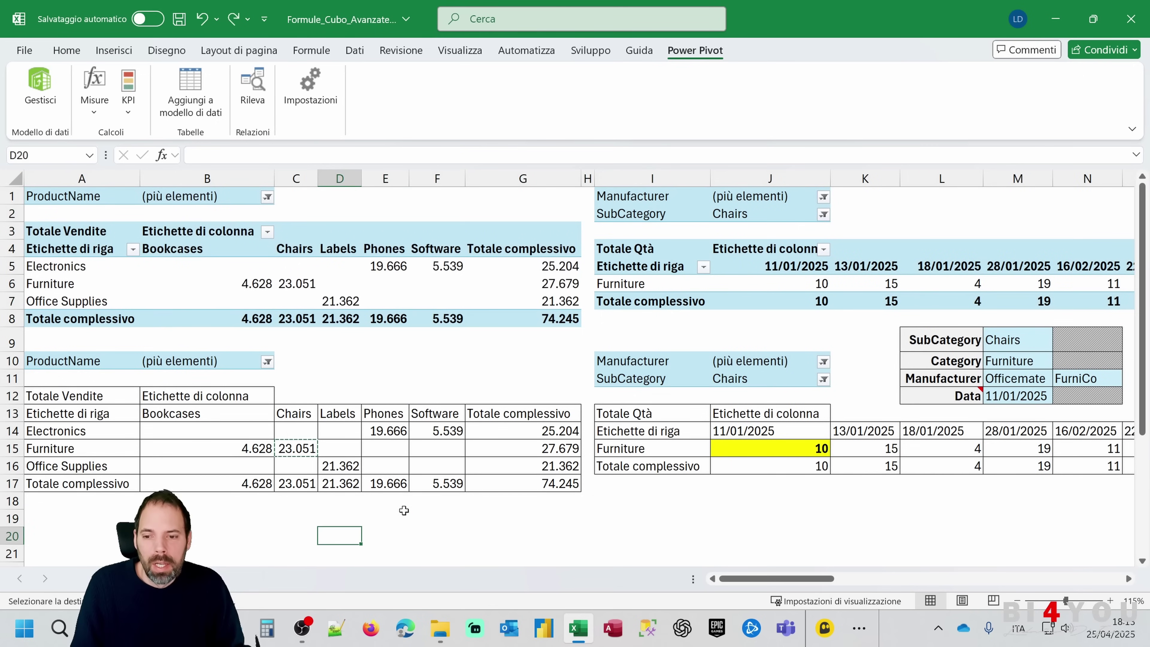
{"action": "left_click", "coordinate": [296, 450]}
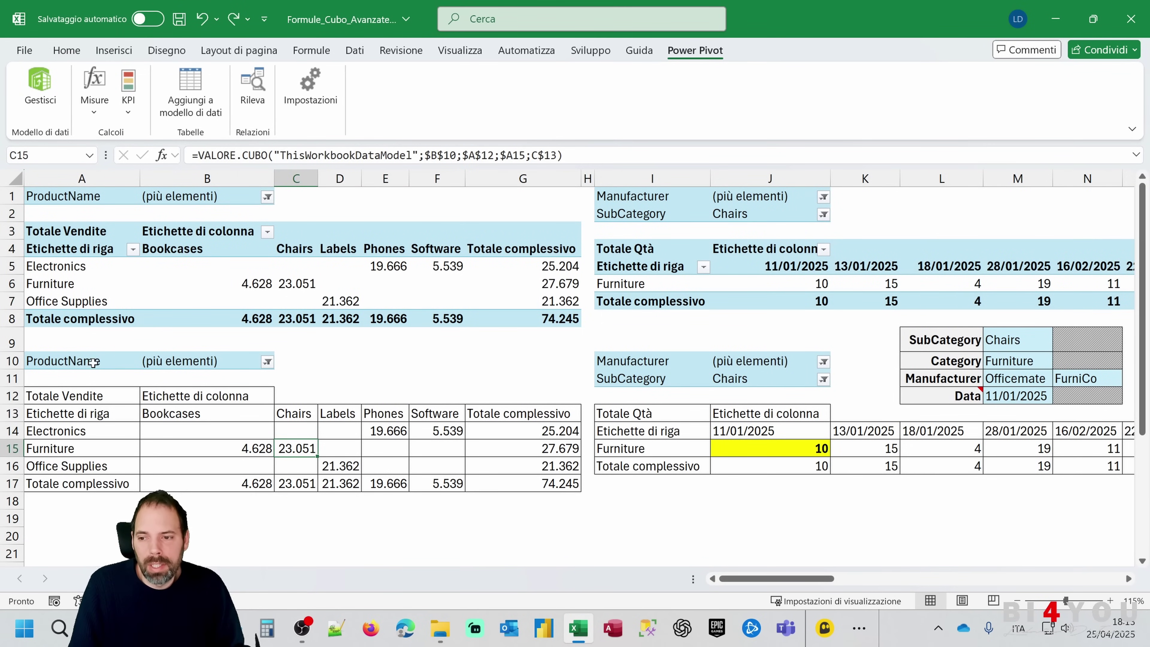
Select both pivot tables, then the custom cube formula in P9 returning 10
{"action": "left_click_drag", "start_coordinate": [68, 197], "coordinate": [525, 311]}
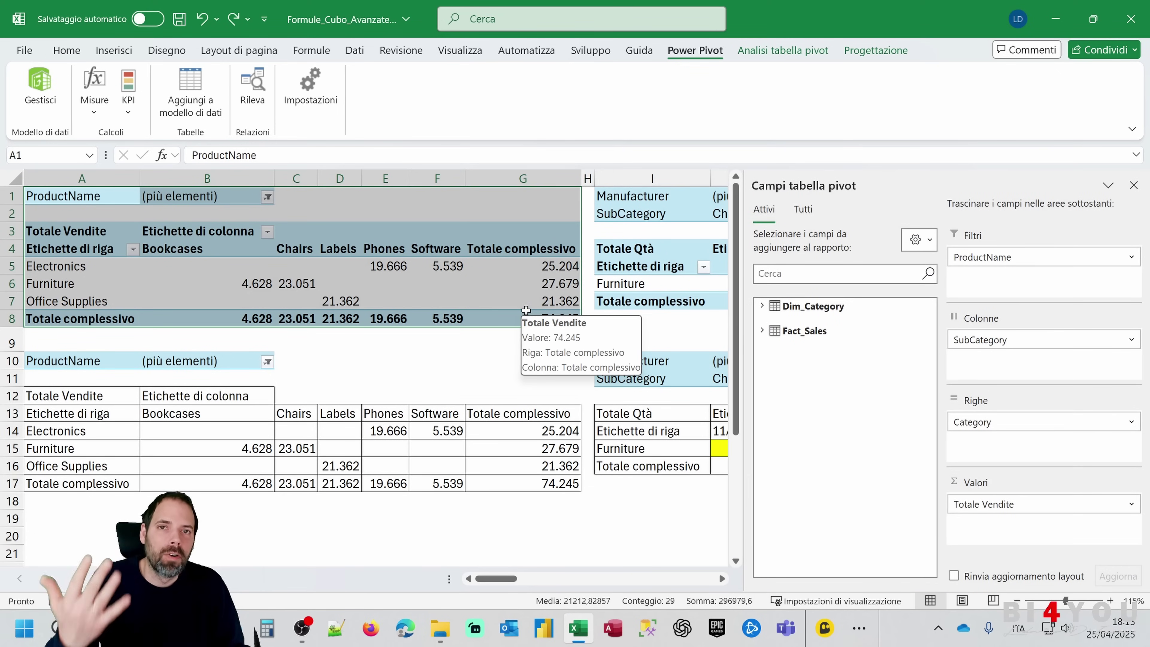
{"action": "left_click_drag", "start_coordinate": [73, 363], "coordinate": [525, 481]}
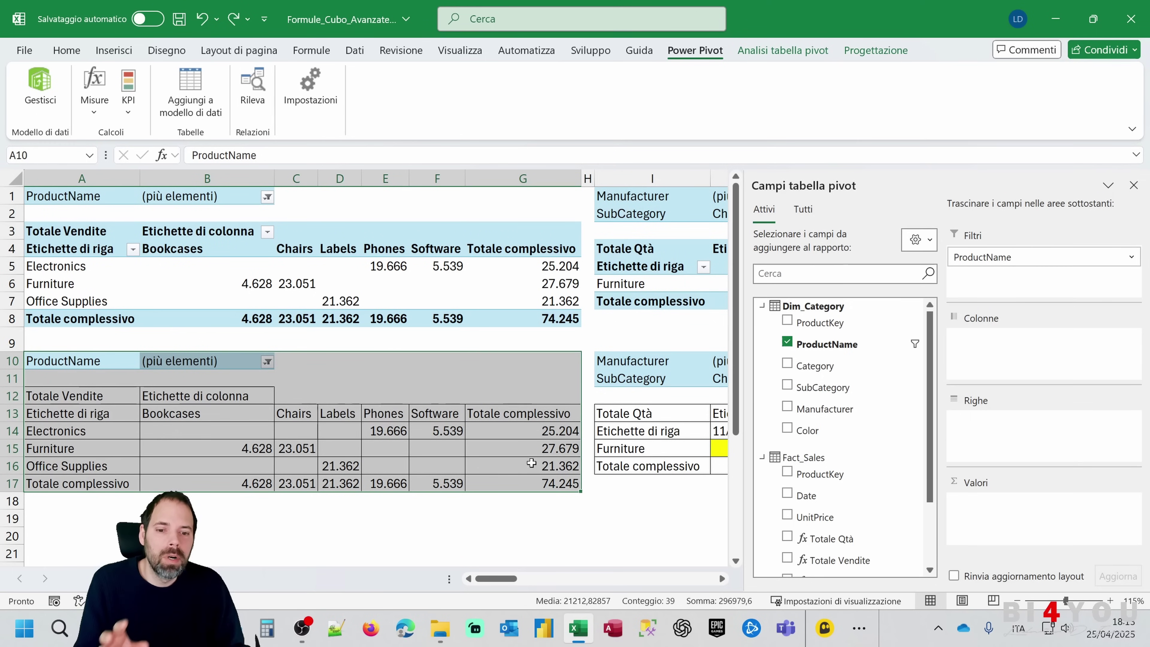
{"action": "left_click_drag", "start_coordinate": [511, 578], "coordinate": [535, 580]}
{"action": "left_click", "coordinate": [649, 329]}
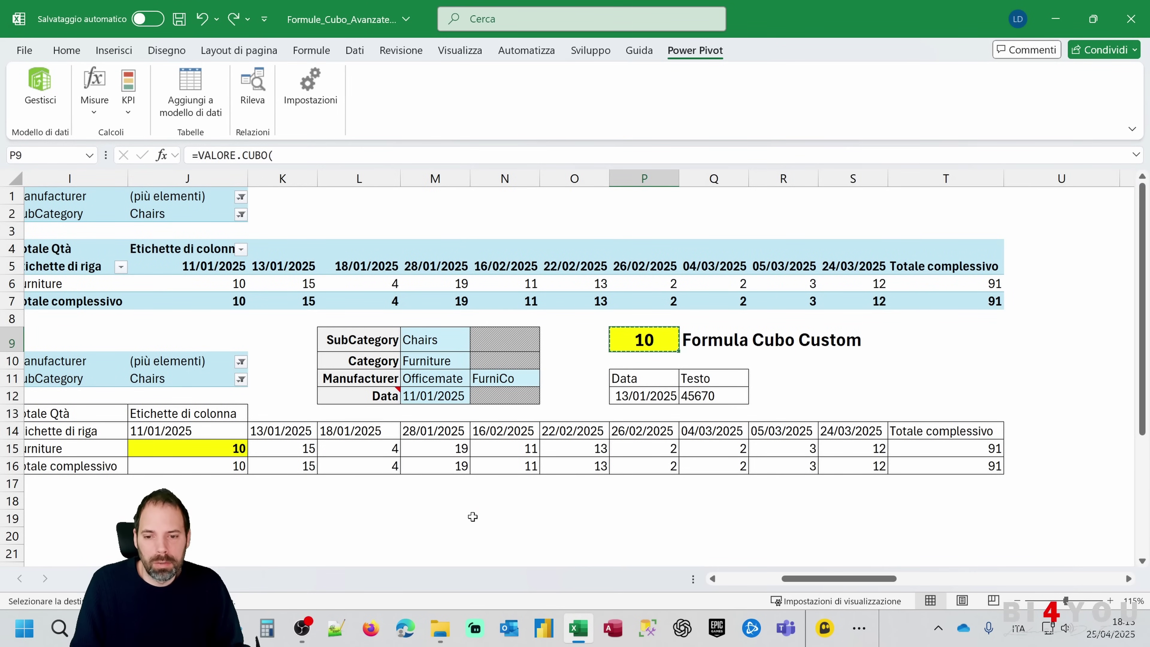
Move the custom cube formula from P9 to M19 and view it without editing
{"action": "left_click_drag", "start_coordinate": [642, 326], "coordinate": [434, 521]}
{"action": "double_click", "coordinate": [434, 523]}
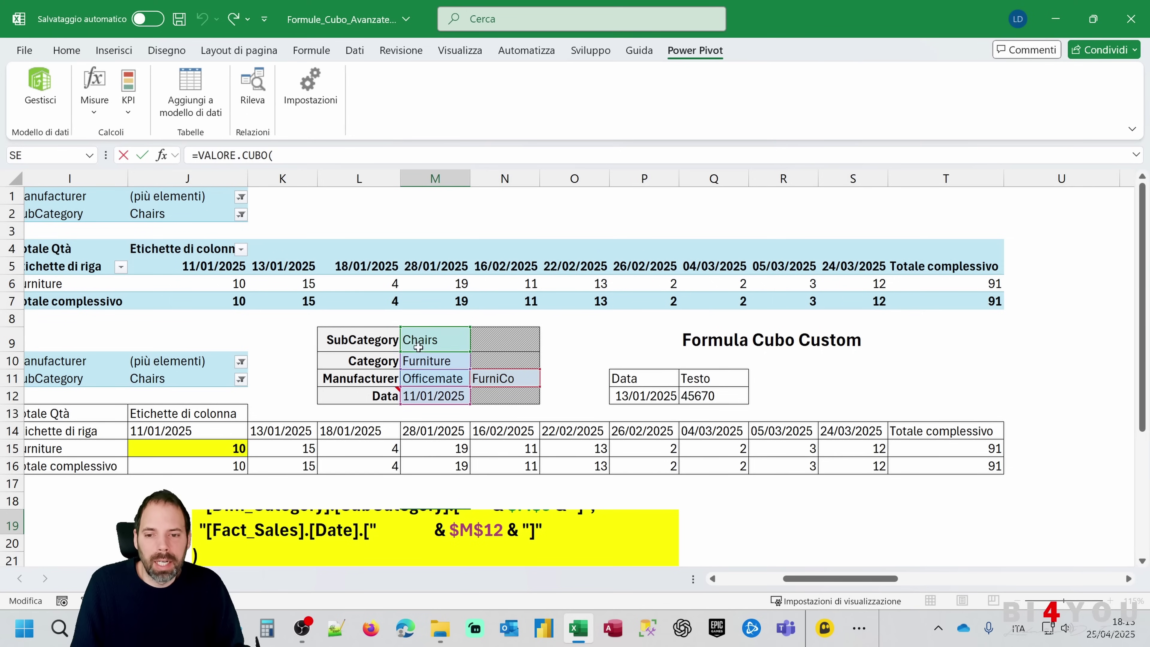
{"action": "key", "text": "Escape"}
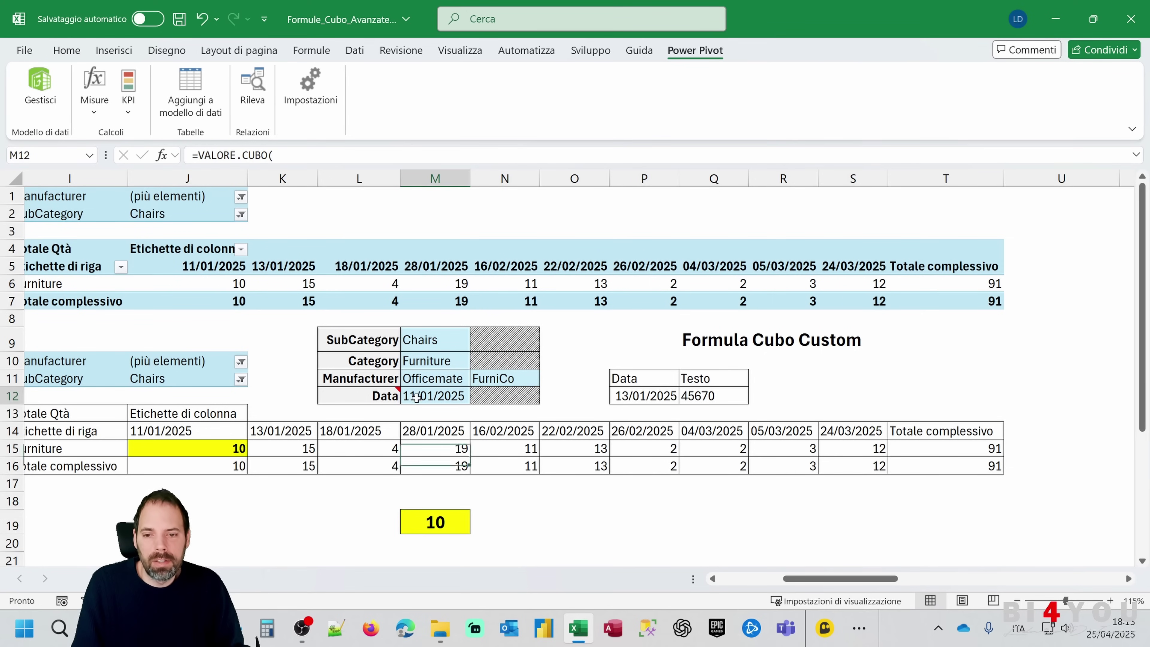
Change the M12 date to 18/01/2025 to see result 4, then undo both changes
{"action": "double_click", "coordinate": [416, 403]}
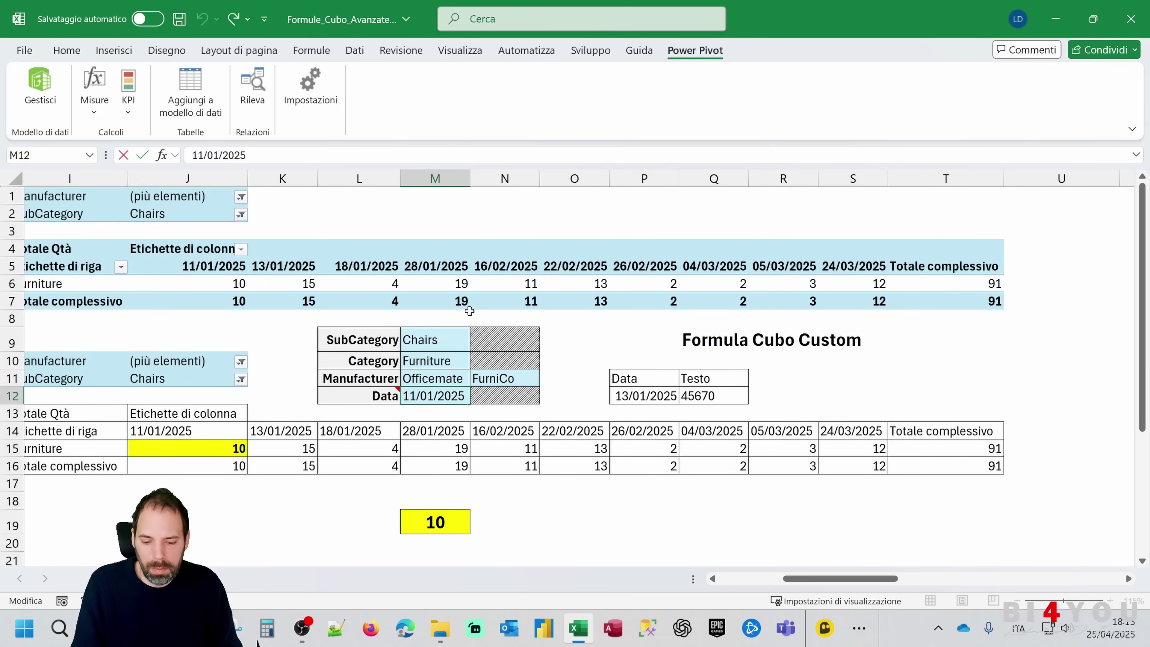
{"action": "type", "text": "8"}
{"action": "key", "text": "Return"}
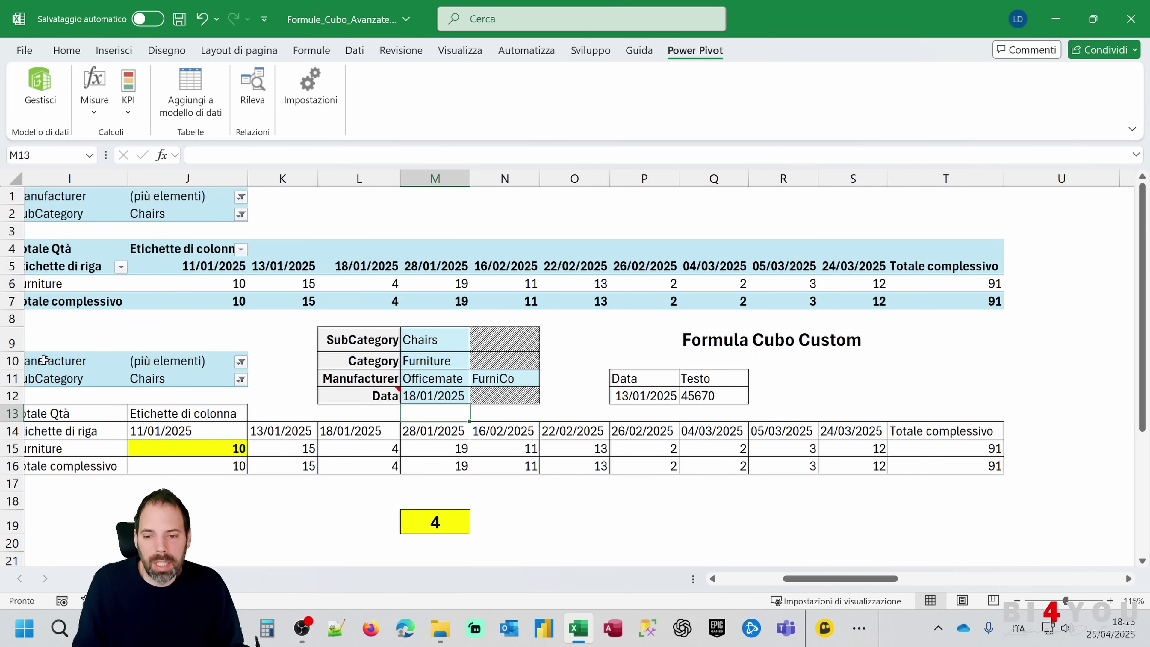
{"action": "key", "text": "ctrl+z"}
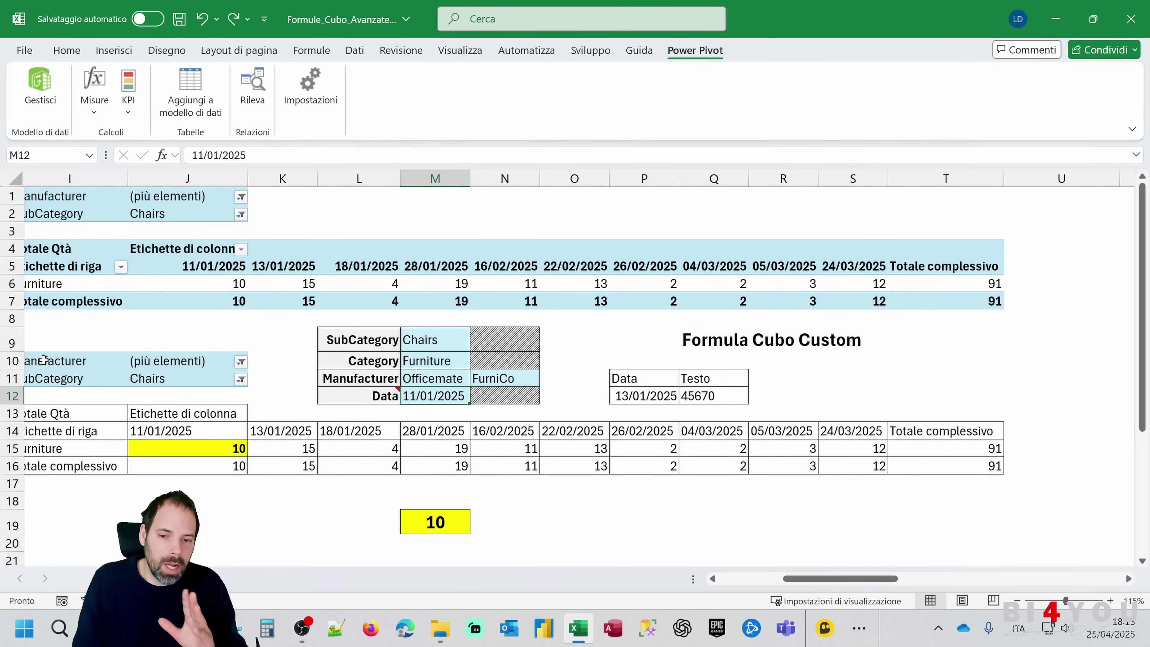
{"action": "key", "text": "ctrl+z"}
{"action": "key", "text": "Escape"}
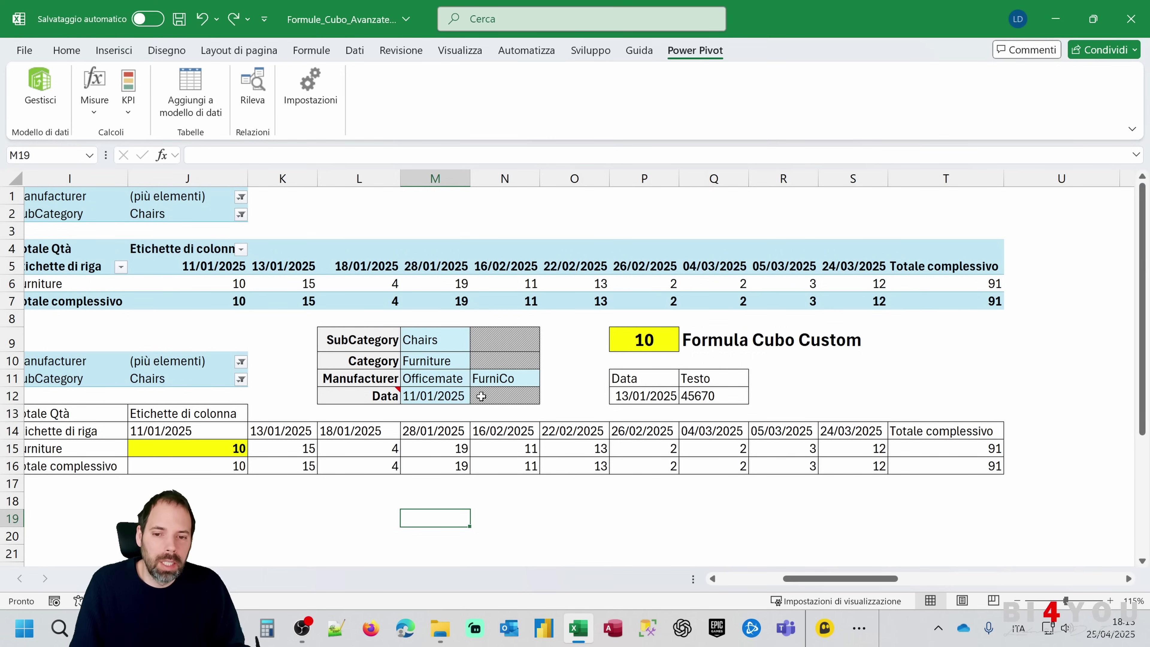
{"action": "left_click_drag", "start_coordinate": [797, 579], "coordinate": [734, 579]}
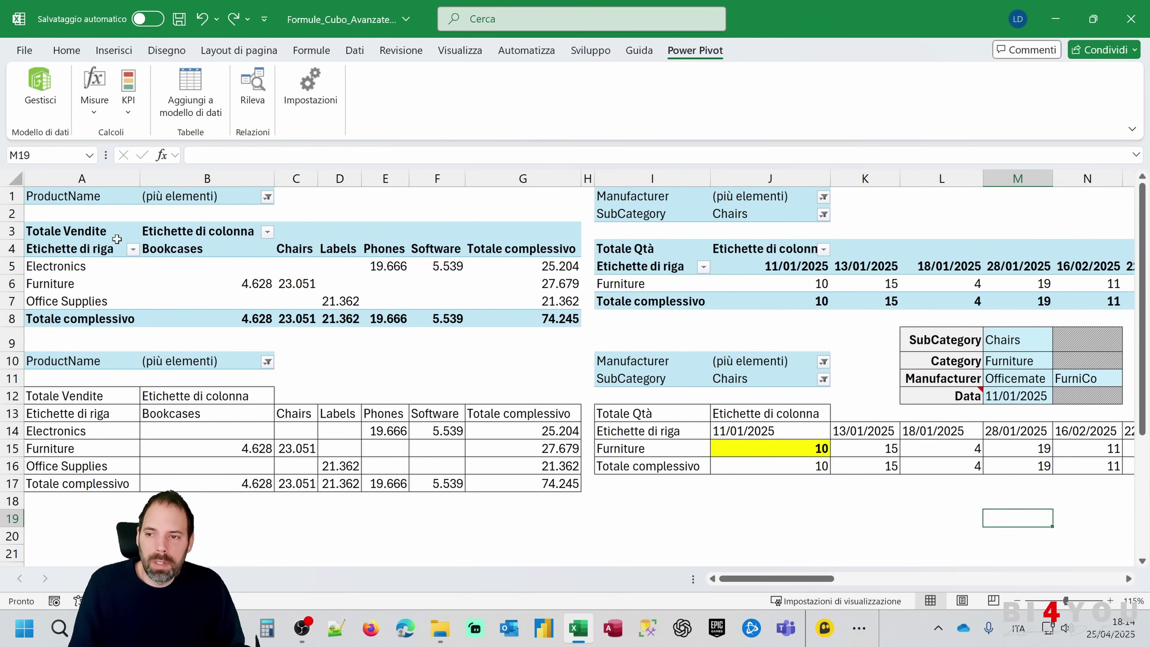
Copy the Totale Vendite pivot table from A1:G8 and paste it at A21
{"action": "left_click_drag", "start_coordinate": [68, 193], "coordinate": [552, 317]}
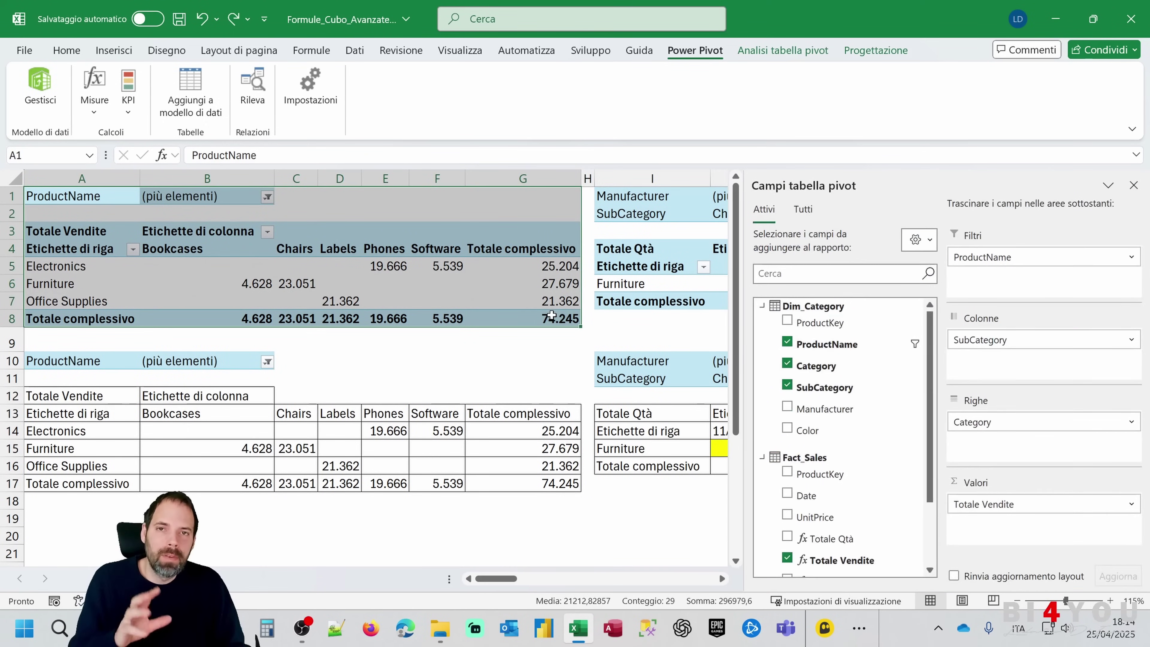
{"action": "mouse_move", "coordinate": [522, 318]}
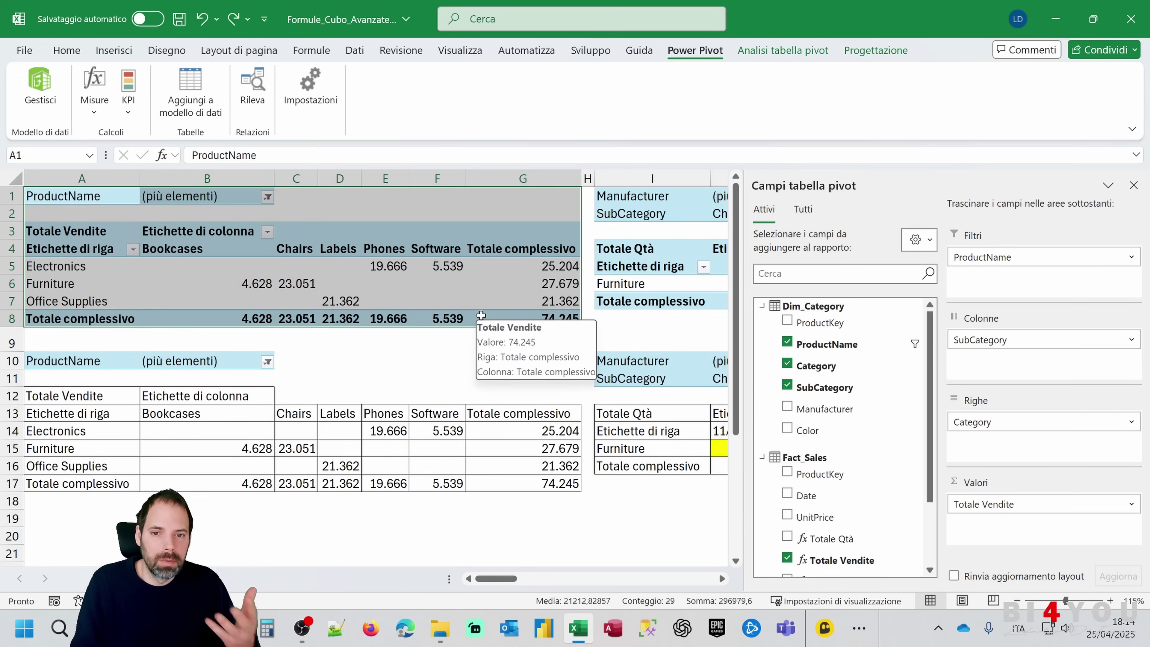
{"action": "key", "text": "ctrl+c"}
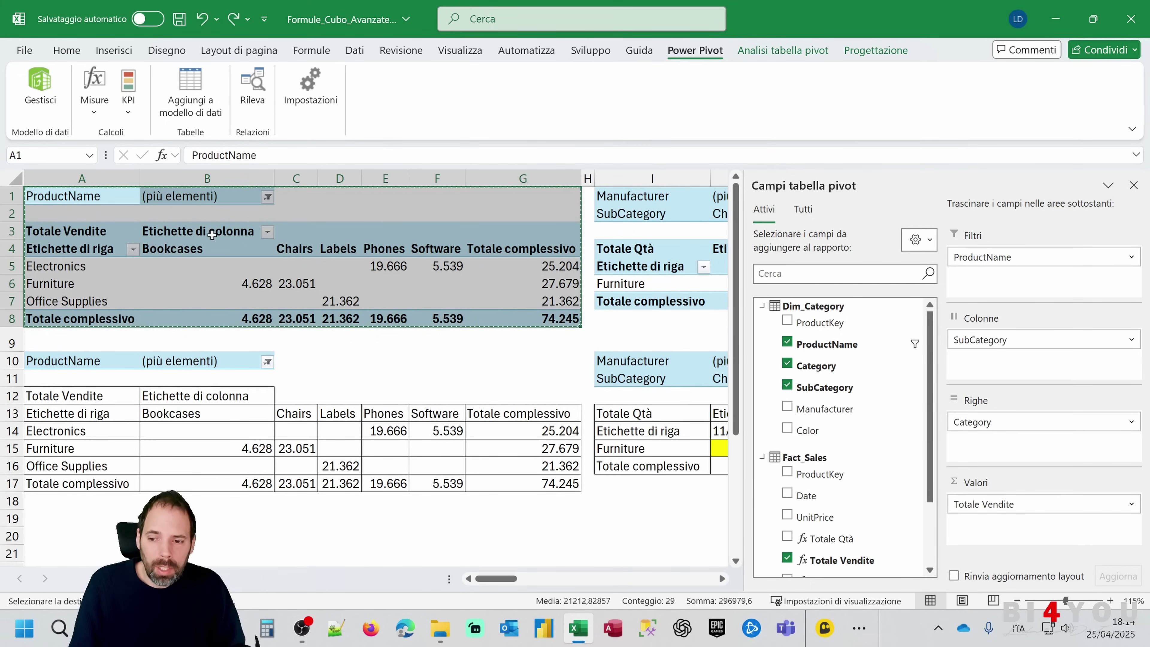
{"action": "scroll", "coordinate": [55, 379], "scroll_direction": "down", "scroll_amount": 3}
{"action": "left_click", "coordinate": [55, 396]}
{"action": "key", "text": "ctrl+v"}
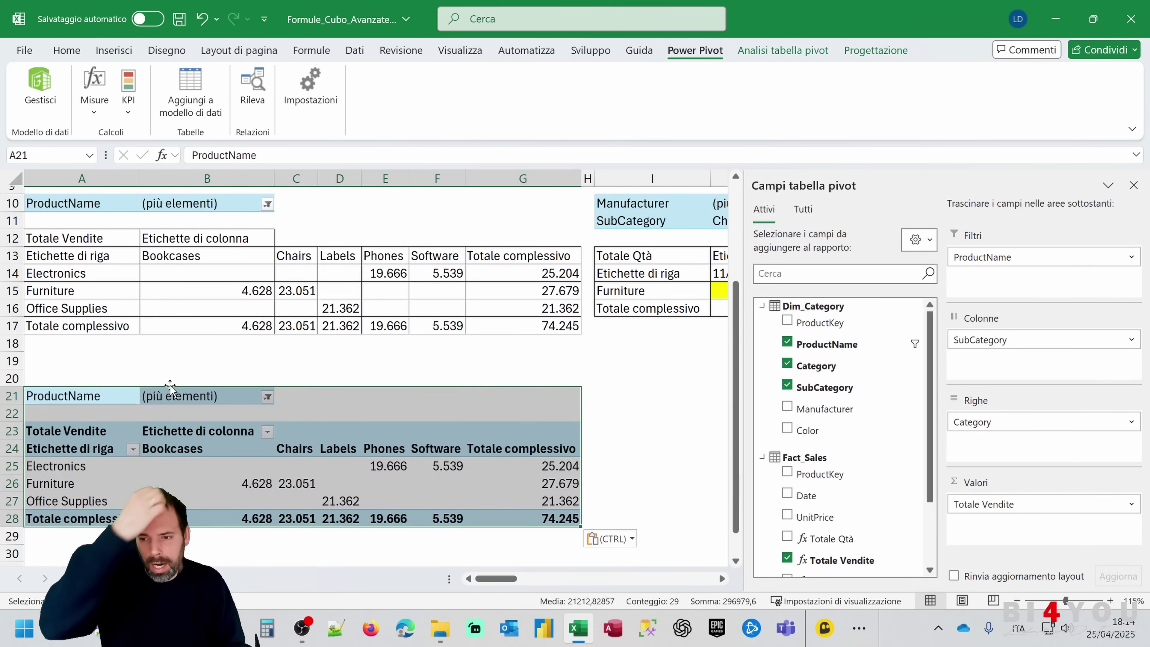
{"action": "scroll", "coordinate": [248, 364], "scroll_direction": "down", "scroll_amount": 2}
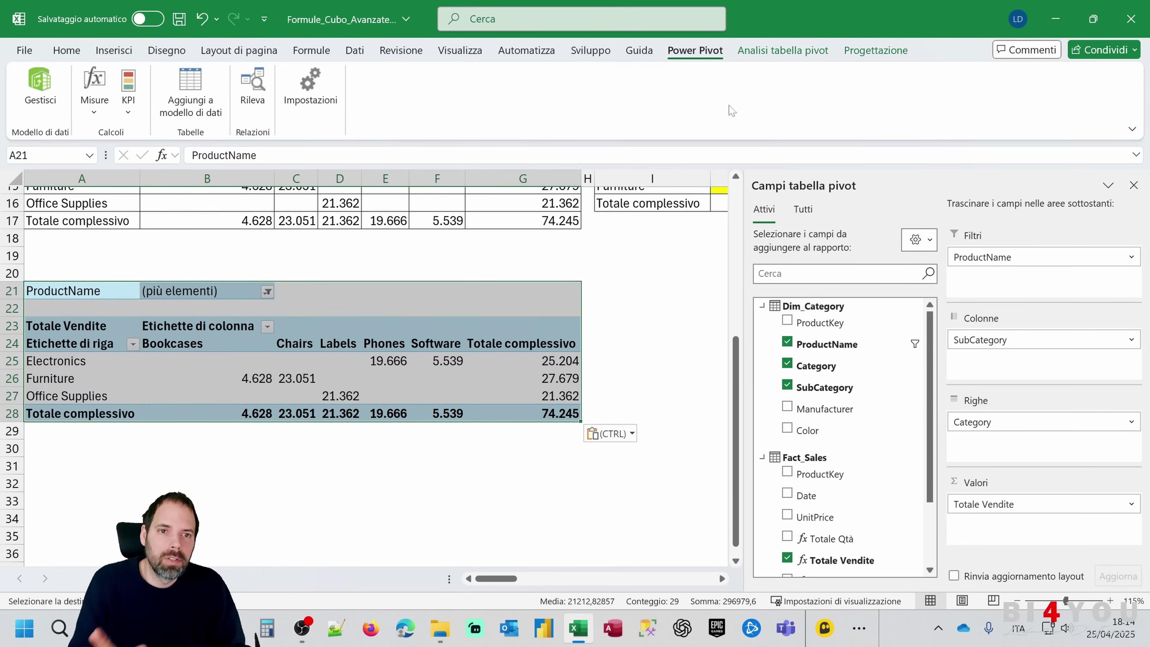
{"action": "left_click", "coordinate": [769, 56]}
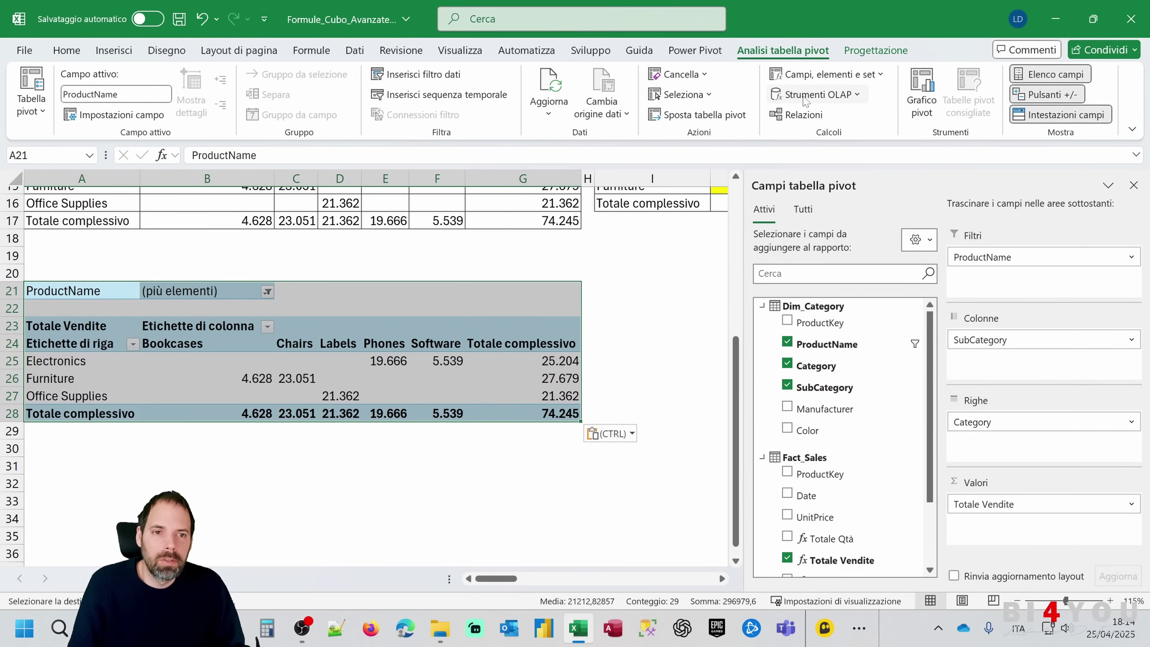
Choose Strumenti OLAP > Converti in formule for the pasted pivot table
{"action": "left_click", "coordinate": [804, 96]}
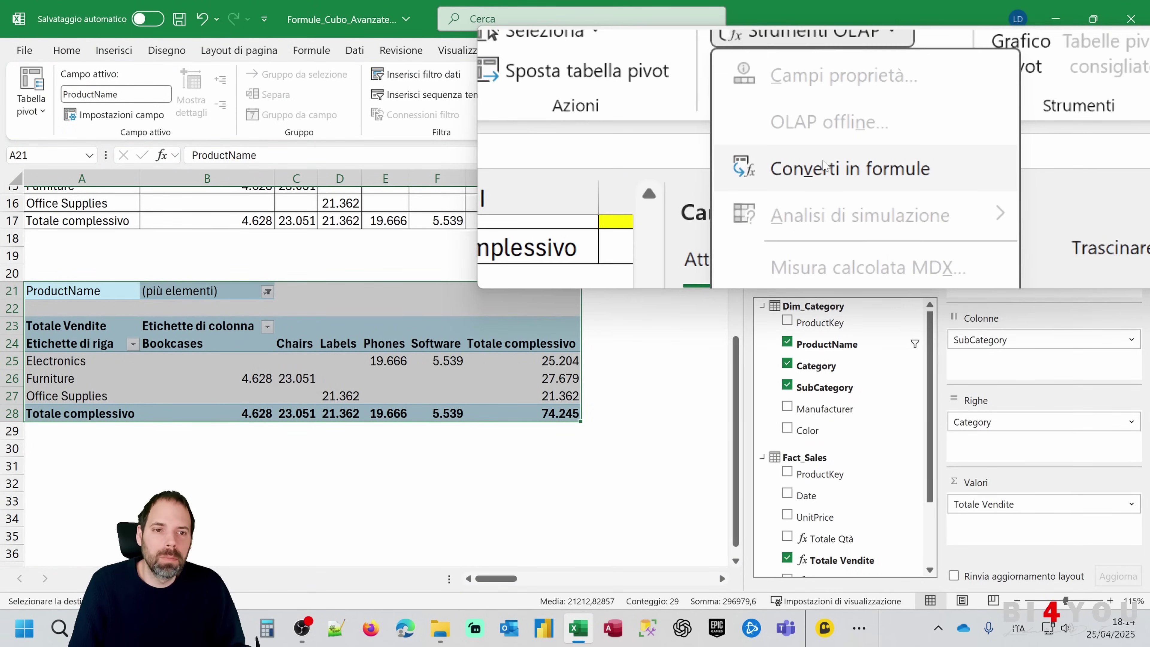
{"action": "left_click", "coordinate": [823, 169]}
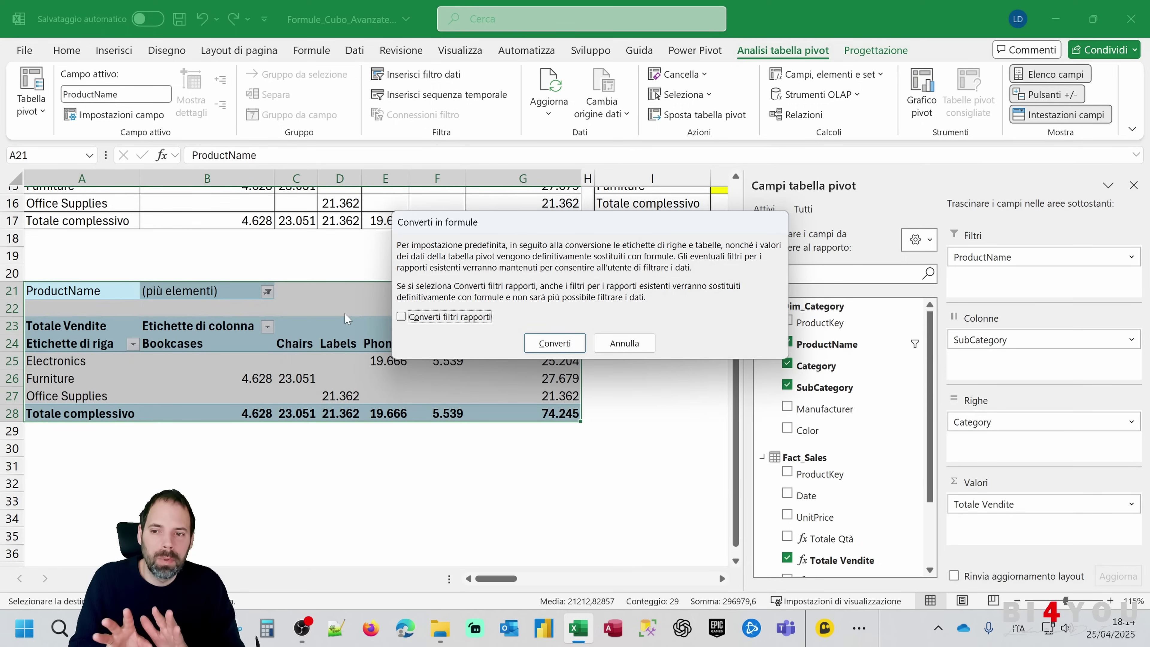
Convert the pivot at A21 to formulas and inspect the resulting VALORE.CUBO cells B25–G28
{"action": "left_click", "coordinate": [555, 343]}
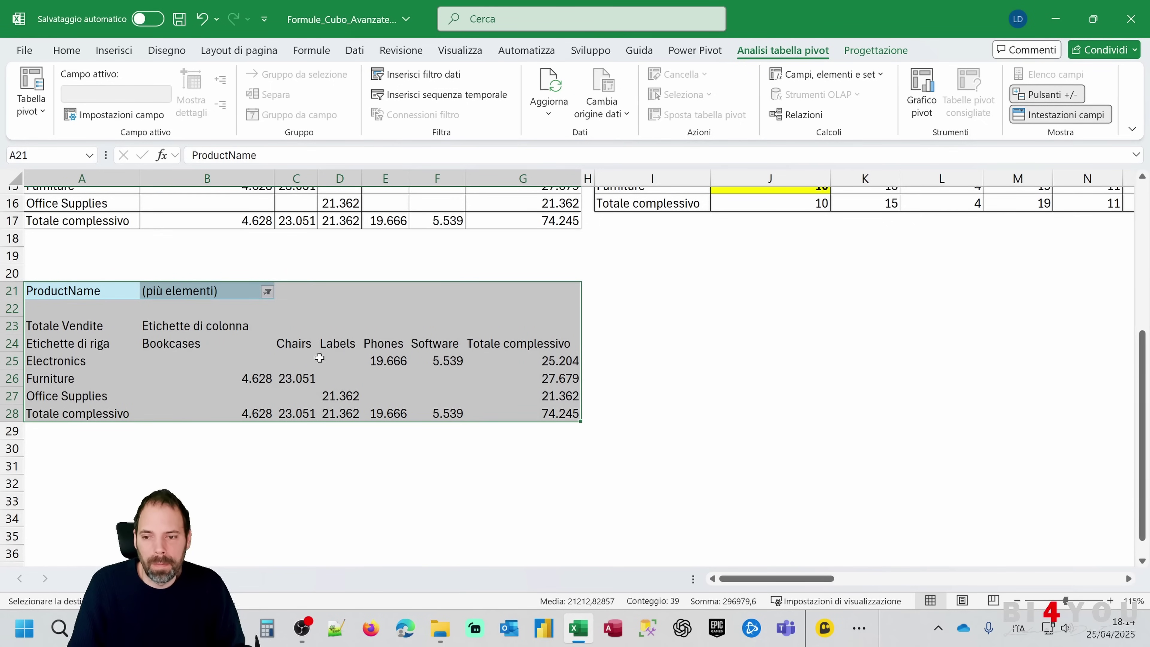
{"action": "left_click", "coordinate": [247, 379]}
{"action": "left_click", "coordinate": [285, 378]}
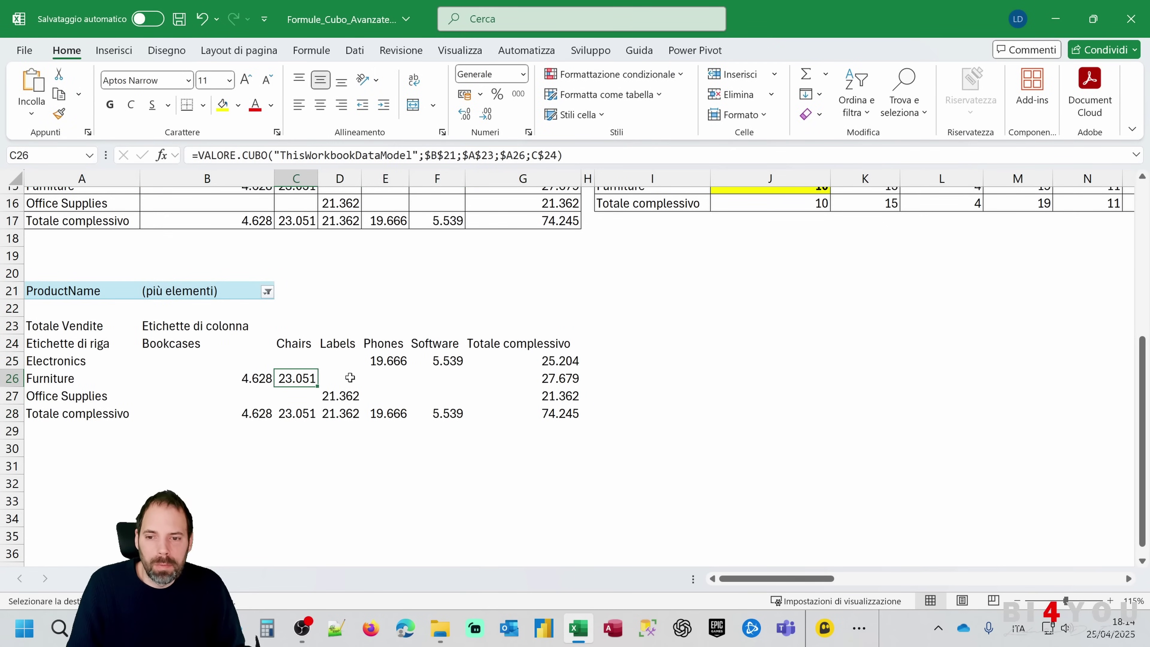
{"action": "left_click", "coordinate": [346, 379]}
{"action": "left_click", "coordinate": [345, 394]}
{"action": "left_click", "coordinate": [343, 413]}
{"action": "left_click", "coordinate": [390, 412]}
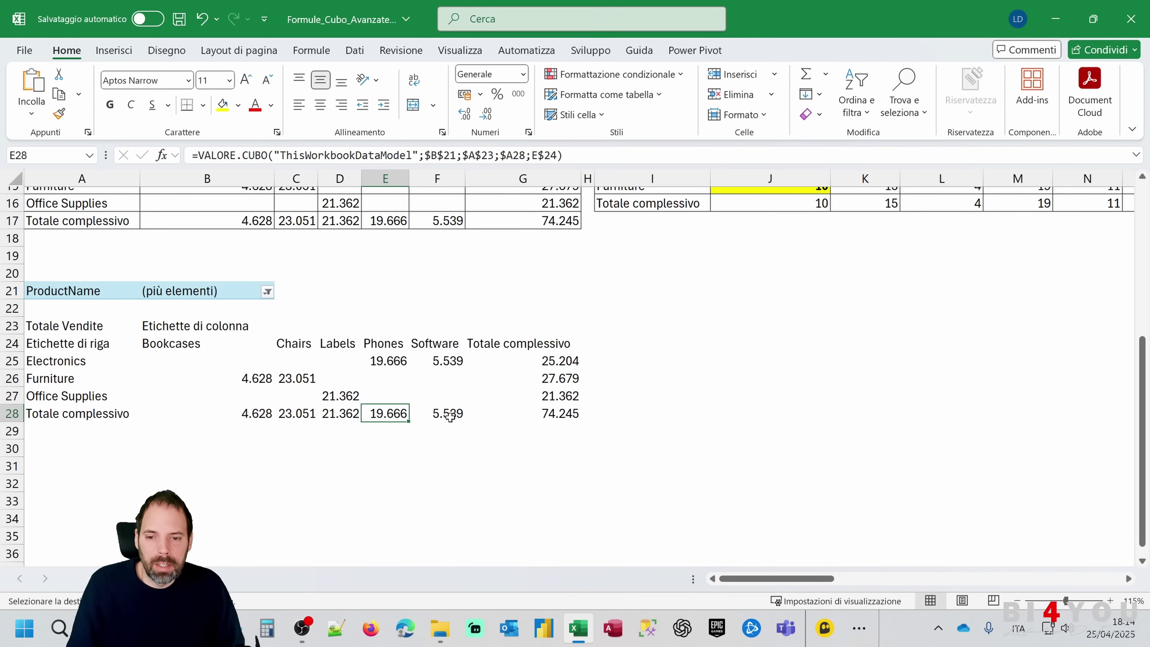
{"action": "left_click", "coordinate": [449, 414]}
{"action": "left_click", "coordinate": [569, 398]}
{"action": "left_click", "coordinate": [264, 365]}
Compare with the original pivot values in cells B5 through F5
{"action": "scroll", "coordinate": [255, 384], "scroll_direction": "up", "scroll_amount": 2}
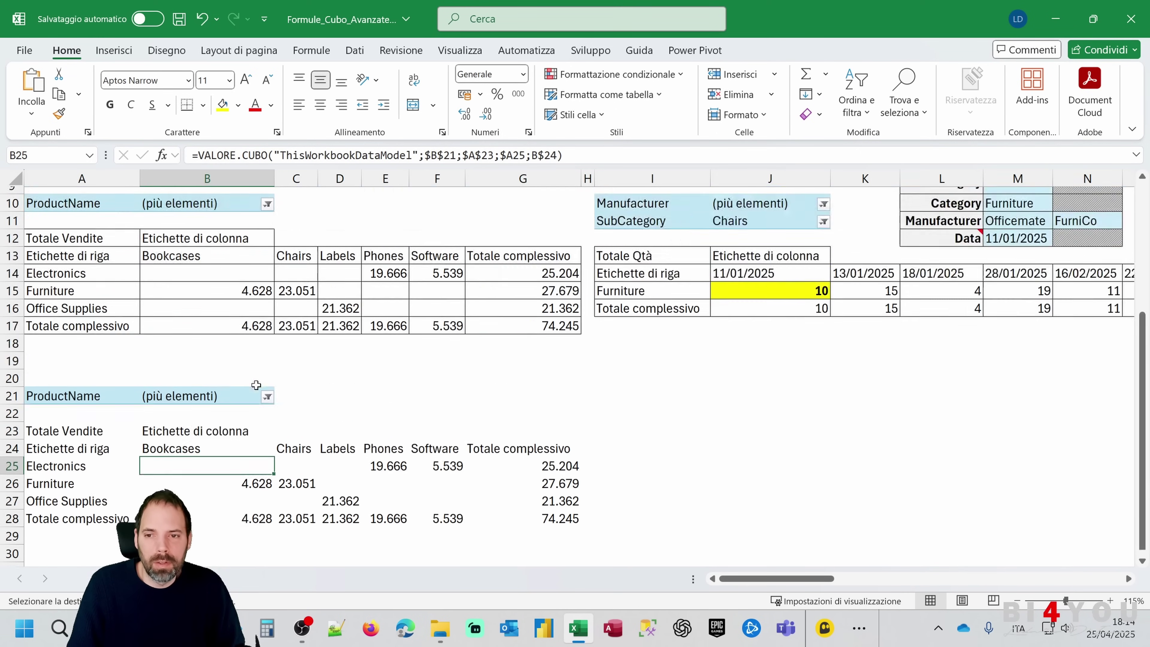
{"action": "scroll", "coordinate": [255, 384], "scroll_direction": "up", "scroll_amount": 3}
{"action": "left_click", "coordinate": [235, 267]}
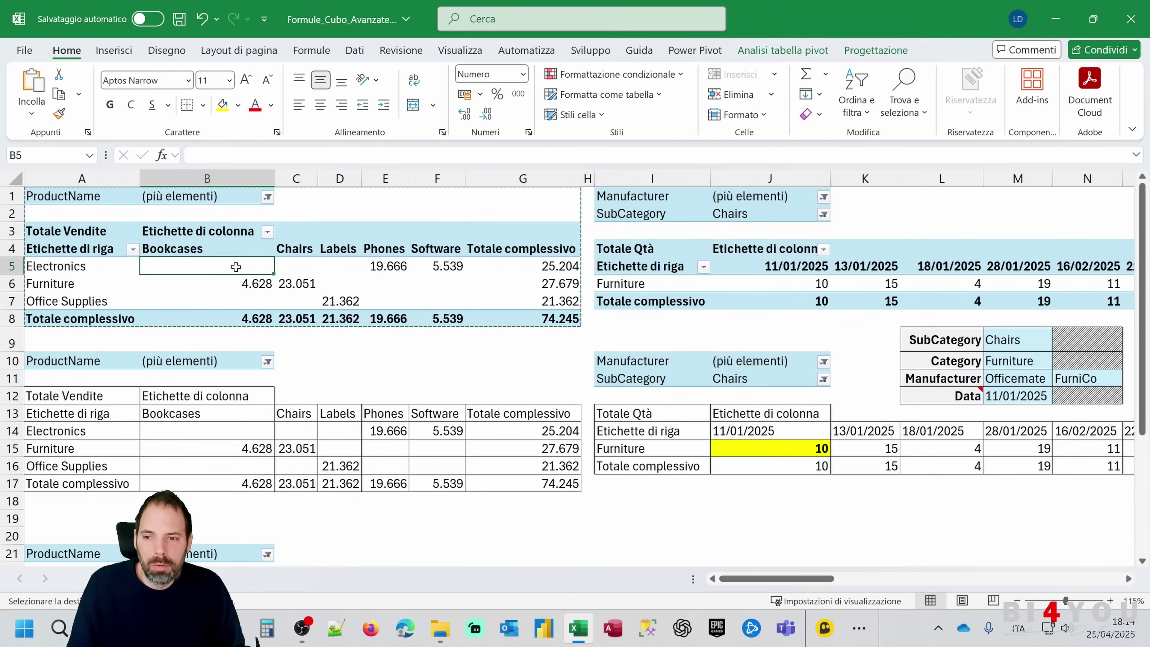
{"action": "left_click", "coordinate": [297, 267]}
{"action": "left_click", "coordinate": [356, 265]}
{"action": "left_click", "coordinate": [393, 265]}
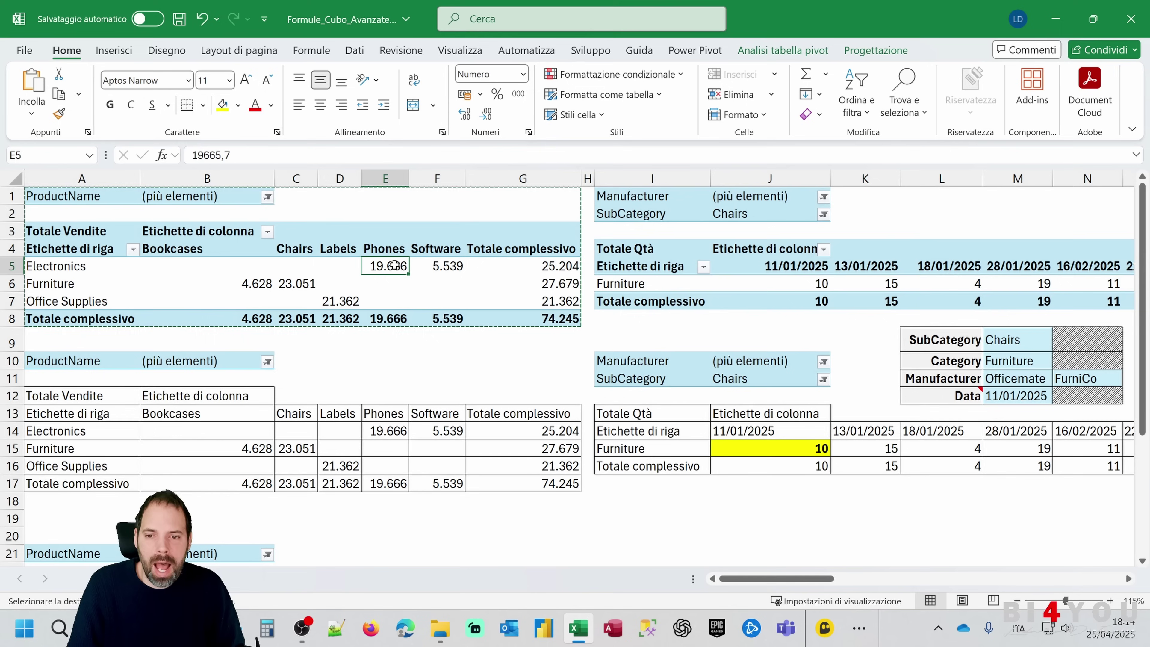
{"action": "left_click", "coordinate": [445, 265]}
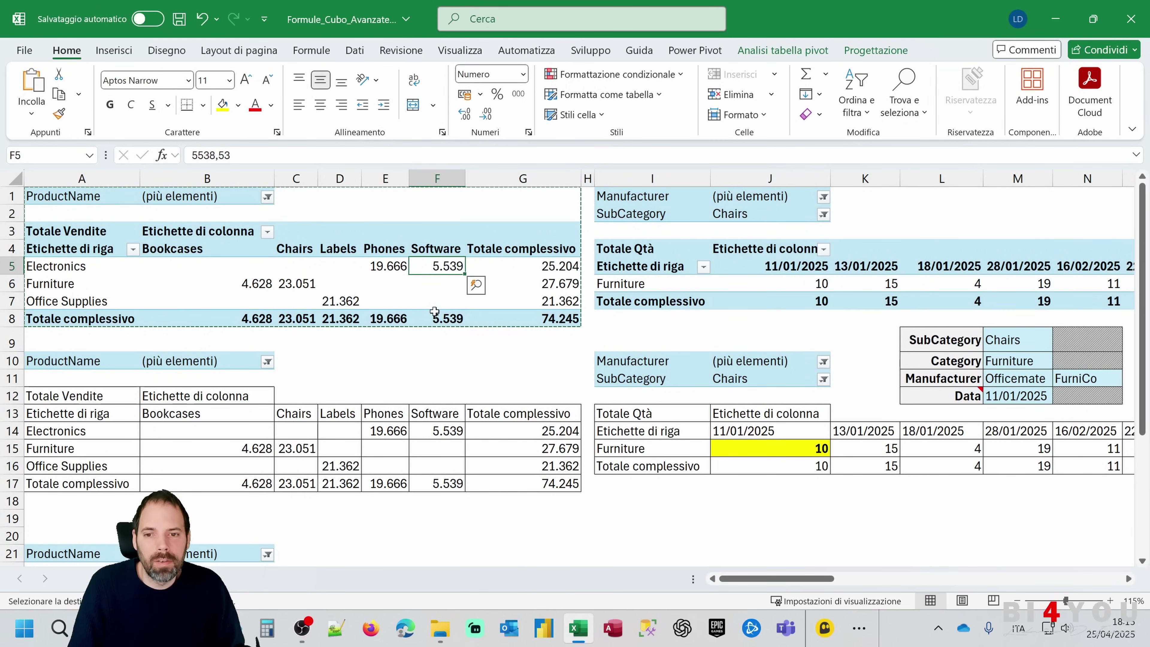
Show the pivot field list, then open the Power Pivot data model window
{"action": "left_click", "coordinate": [86, 239]}
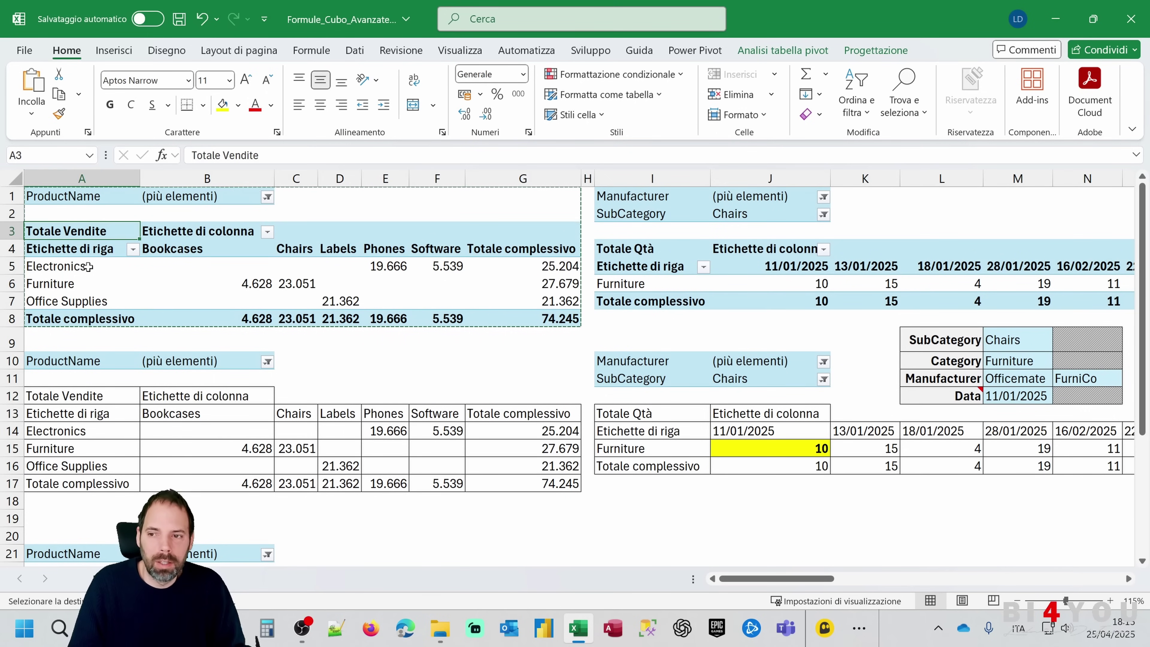
{"action": "right_click", "coordinate": [312, 266]}
{"action": "left_click", "coordinate": [390, 595]}
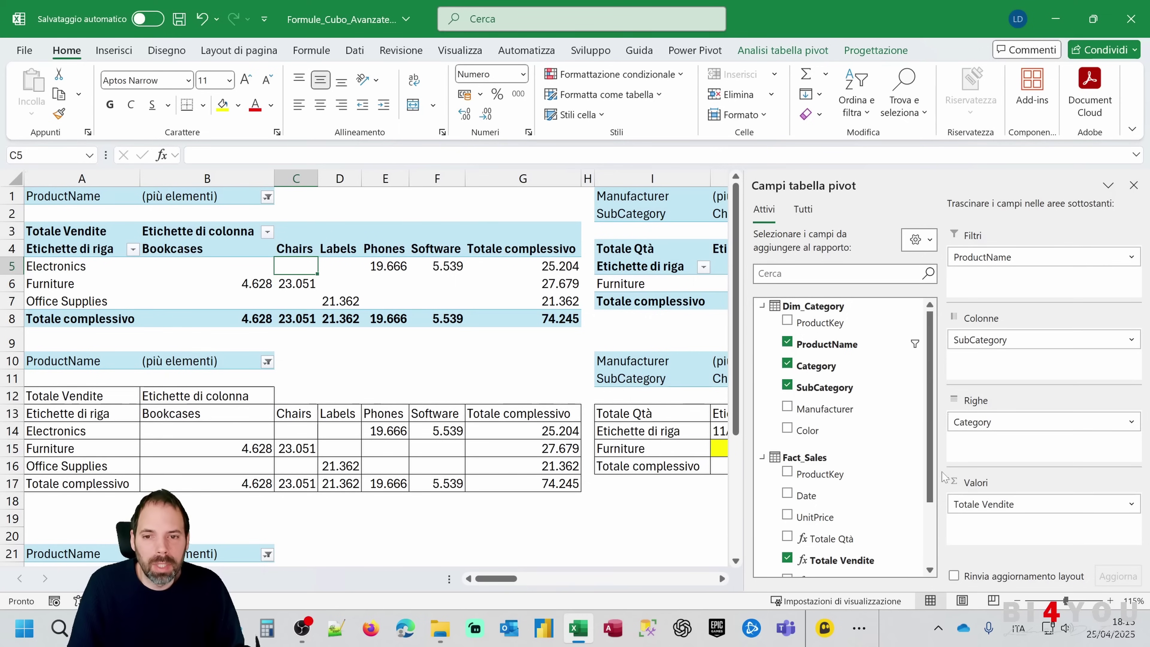
{"action": "left_click", "coordinate": [453, 264]}
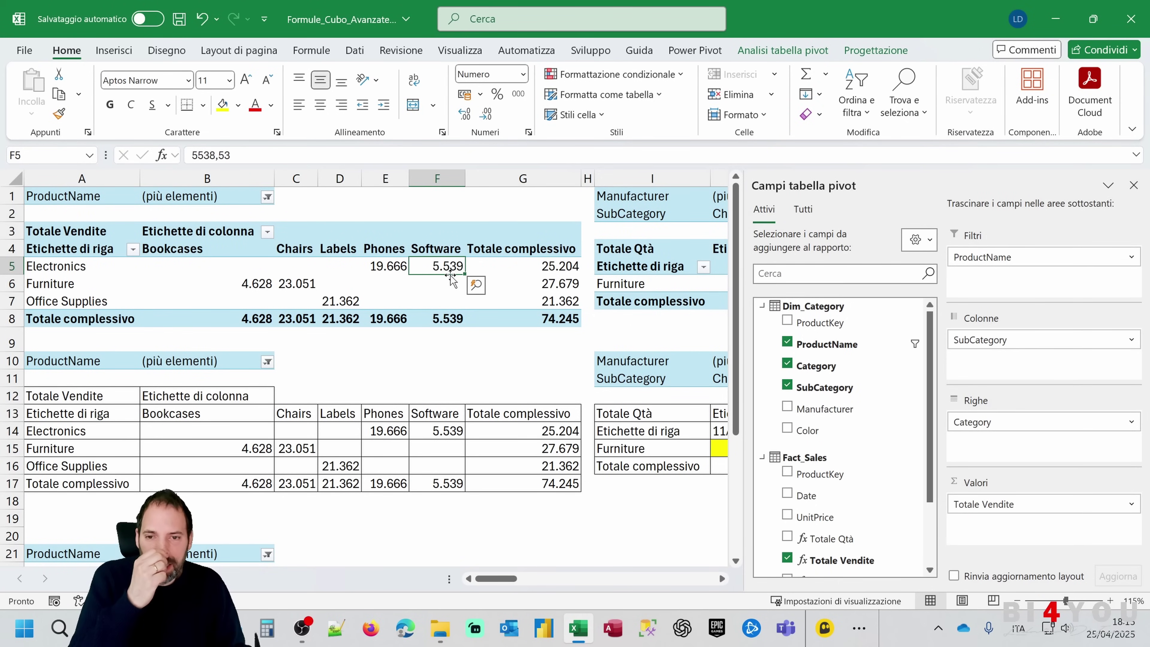
{"action": "mouse_move", "coordinate": [437, 283]}
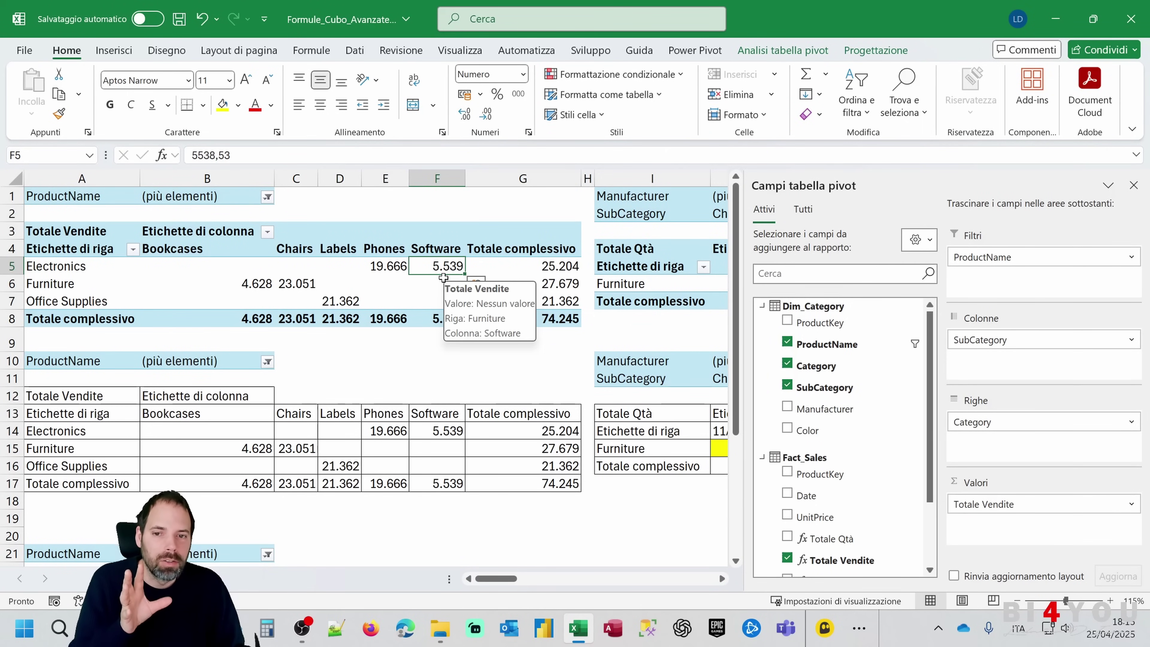
{"action": "left_click", "coordinate": [695, 49]}
{"action": "left_click", "coordinate": [40, 85]}
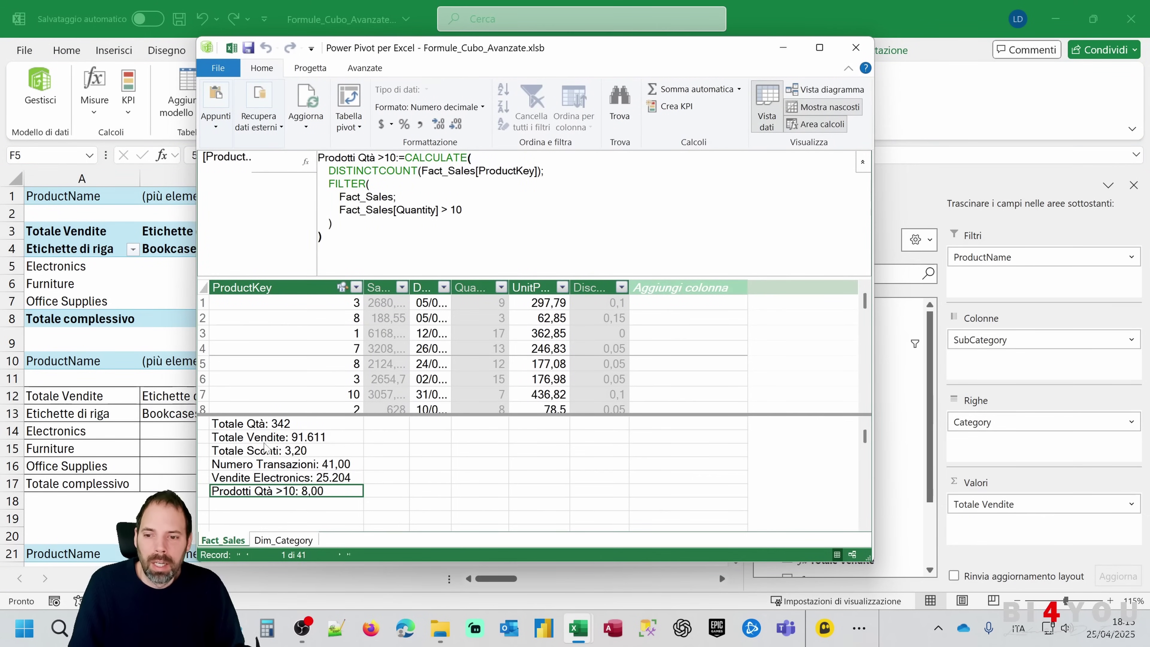
Read the DAX of Totale Vendite and Prodotti Qtà >10, then close Power Pivot
{"action": "left_click", "coordinate": [285, 438]}
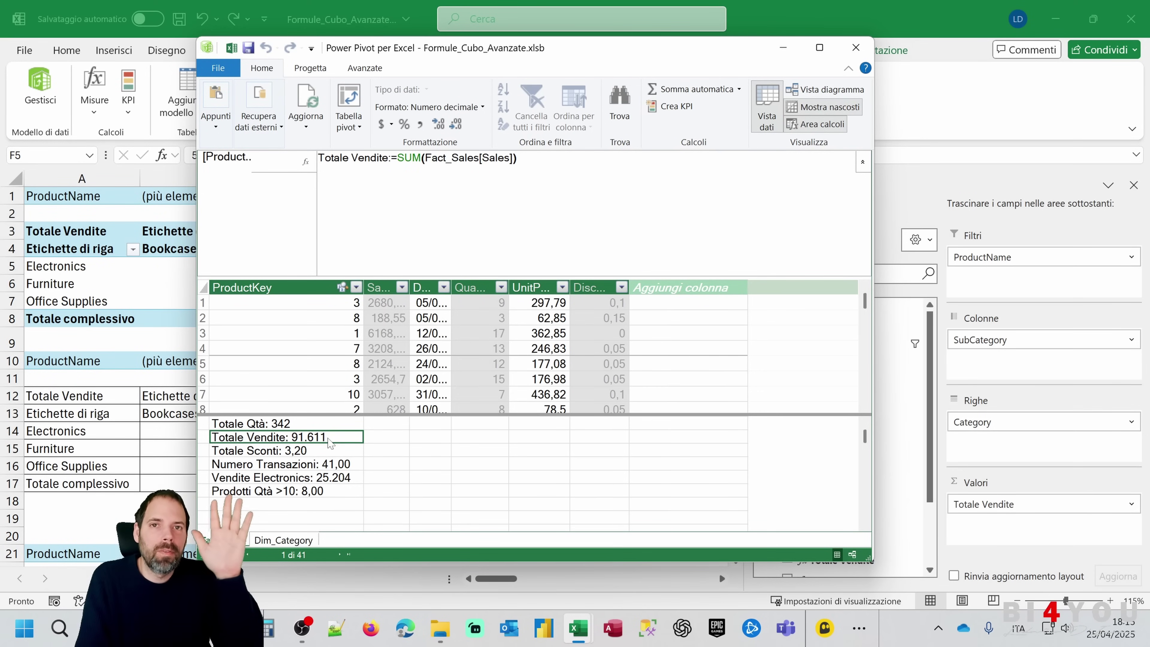
{"action": "scroll", "coordinate": [506, 164], "scroll_direction": "up", "scroll_amount": 1}
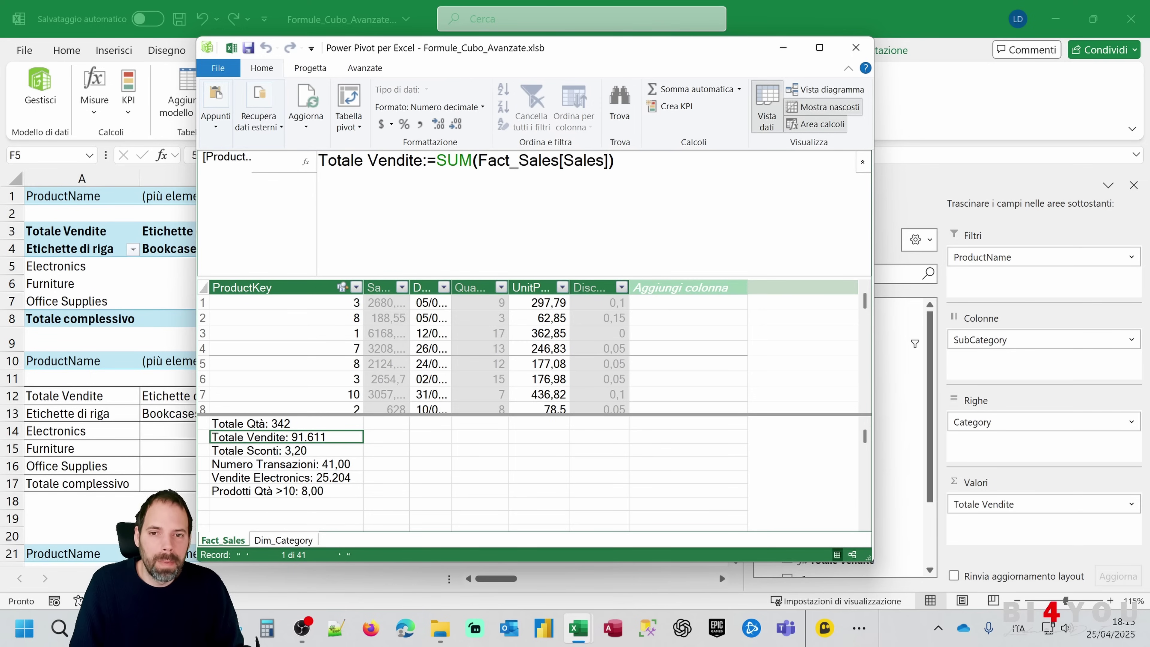
{"action": "scroll", "coordinate": [507, 164], "scroll_direction": "up", "scroll_amount": 2}
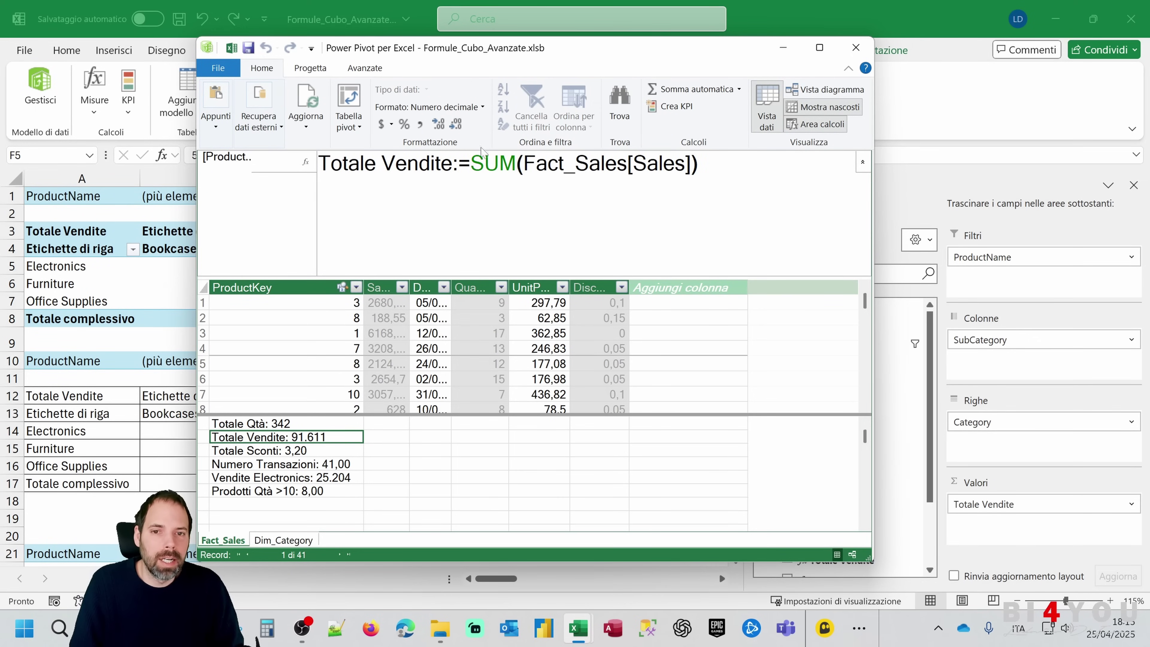
{"action": "left_click", "coordinate": [304, 492]}
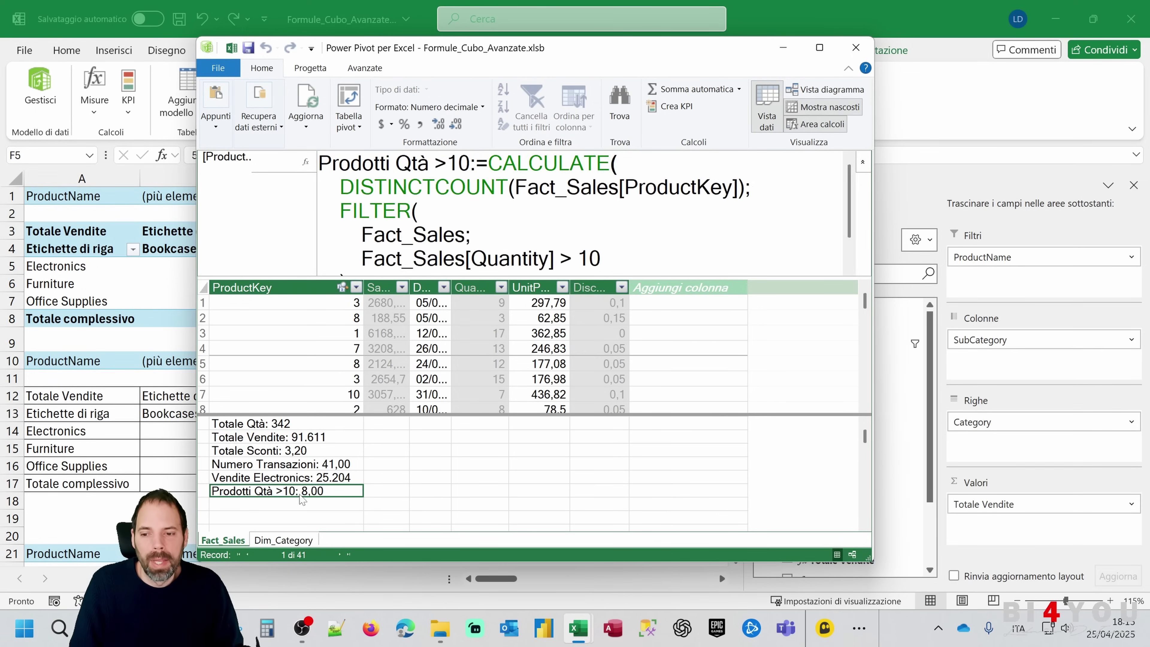
{"action": "scroll", "coordinate": [534, 213], "scroll_direction": "down", "scroll_amount": 2}
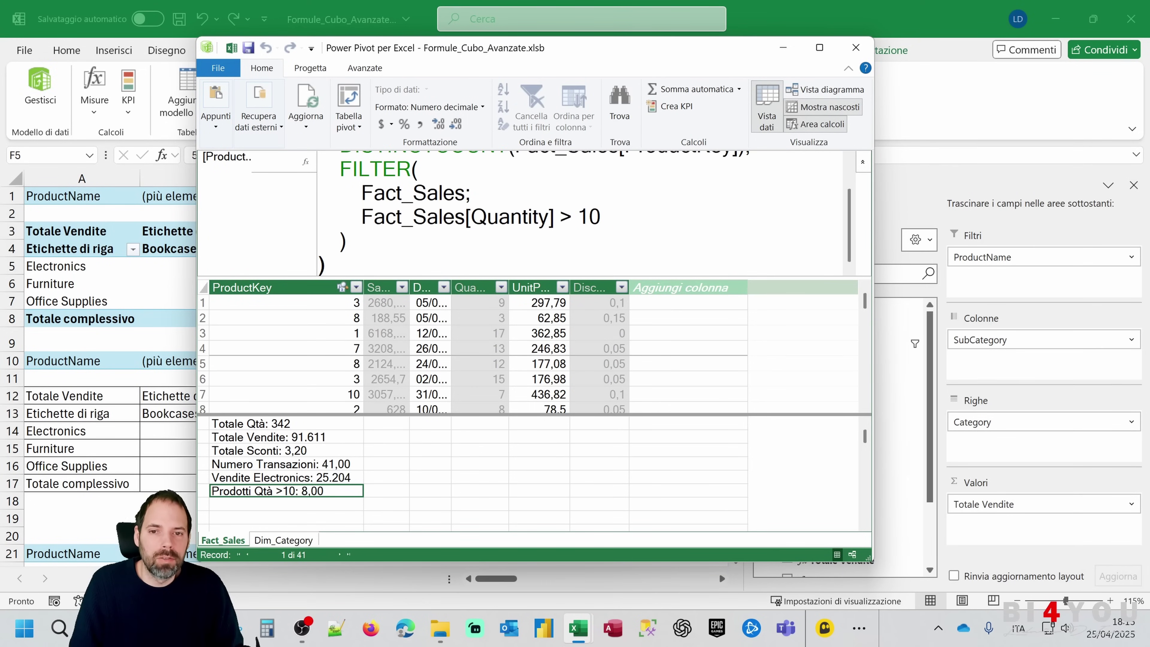
{"action": "scroll", "coordinate": [534, 213], "scroll_direction": "up", "scroll_amount": 2}
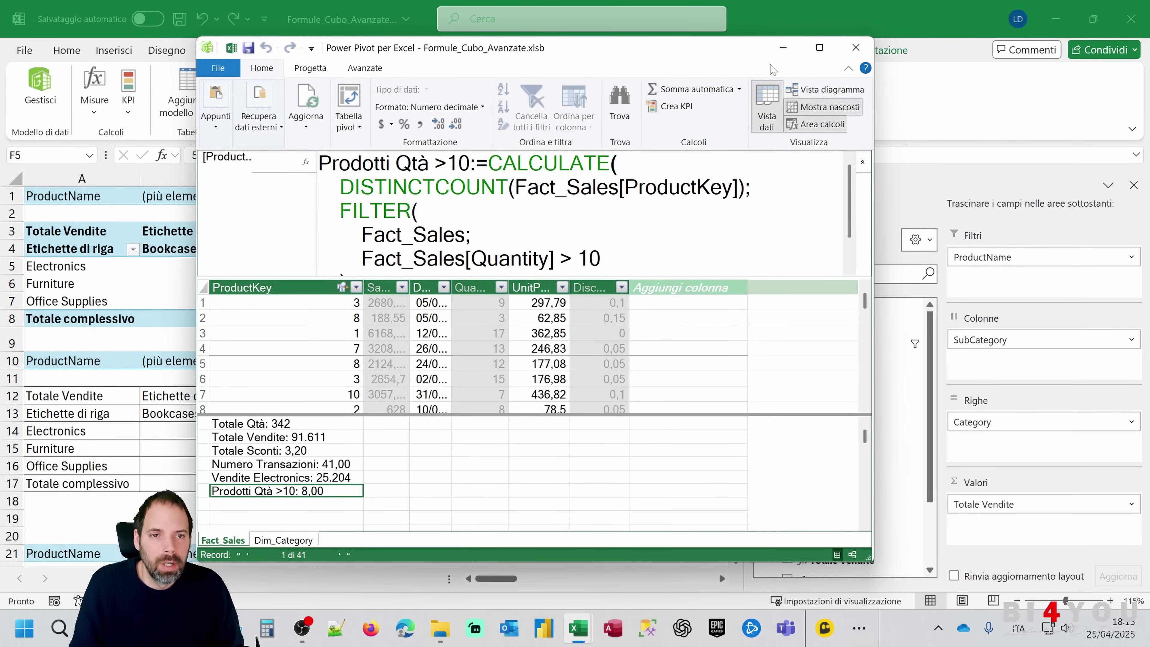
{"action": "left_click", "coordinate": [855, 47]}
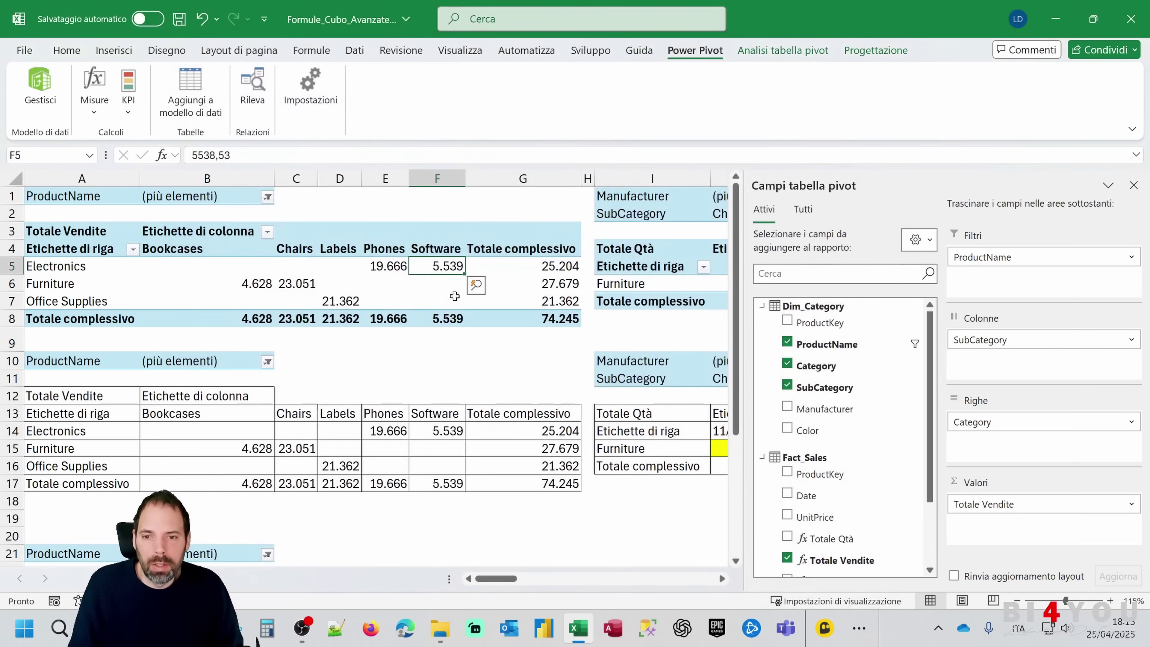
{"action": "mouse_move", "coordinate": [440, 266]}
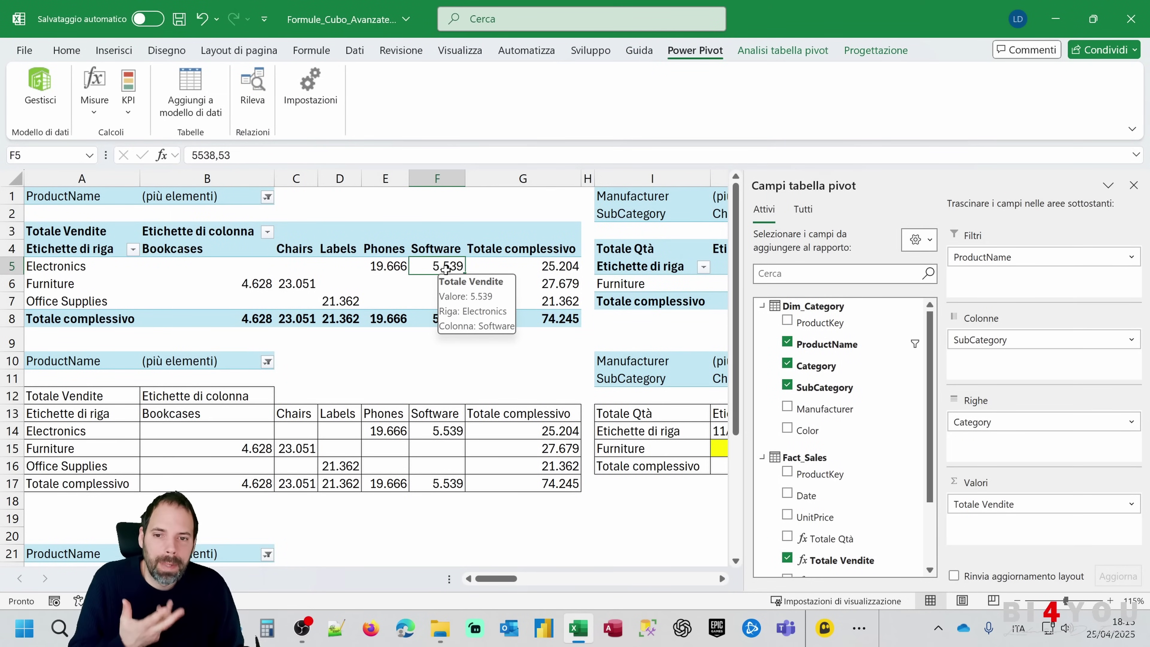
Confirm pivot cell F5 cannot be changed, then edit F14's VALORE.CUBO formula
{"action": "key", "text": "Delete"}
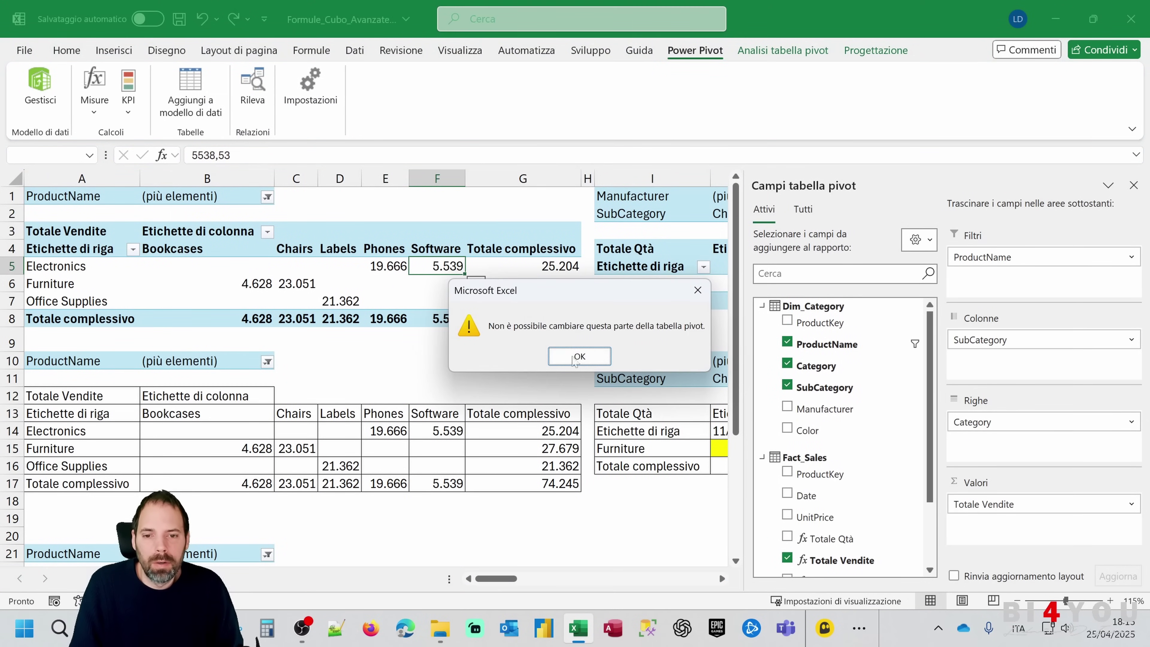
{"action": "key", "text": "Return"}
{"action": "left_click", "coordinate": [442, 432]}
{"action": "key", "text": "F2"}
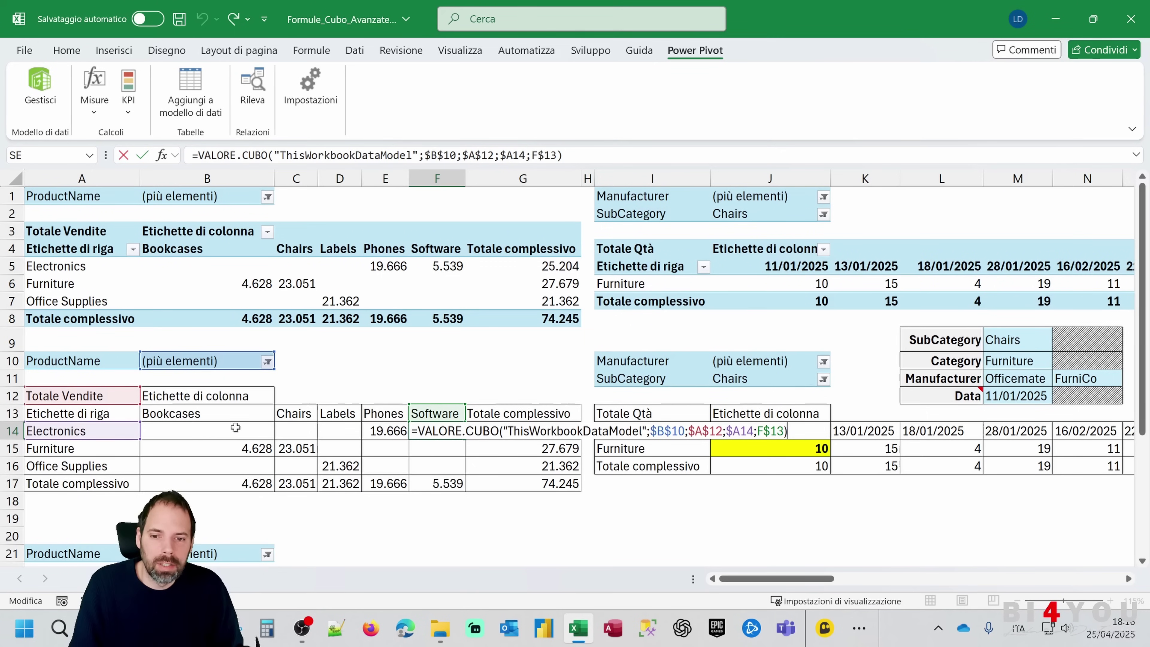
Confirm F14's formula unchanged and inspect the converted cube values in B14:F17
{"action": "key", "text": "ctrl+Return"}
{"action": "left_click_drag", "start_coordinate": [233, 433], "coordinate": [437, 485]}
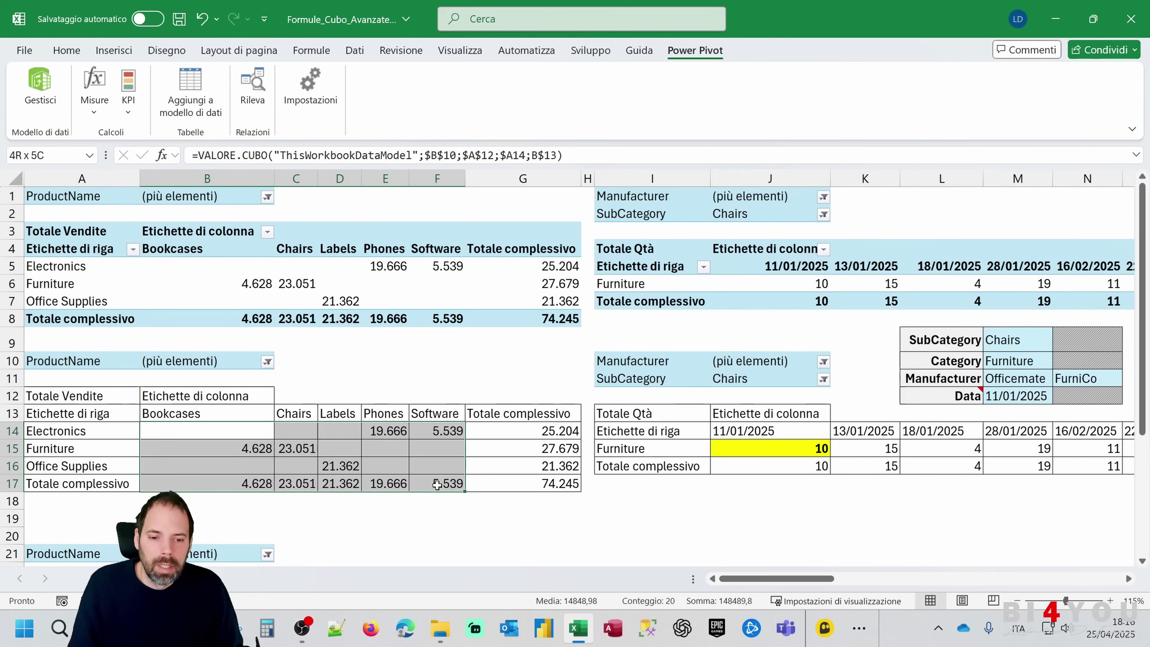
{"action": "left_click_drag", "start_coordinate": [170, 431], "coordinate": [441, 474]}
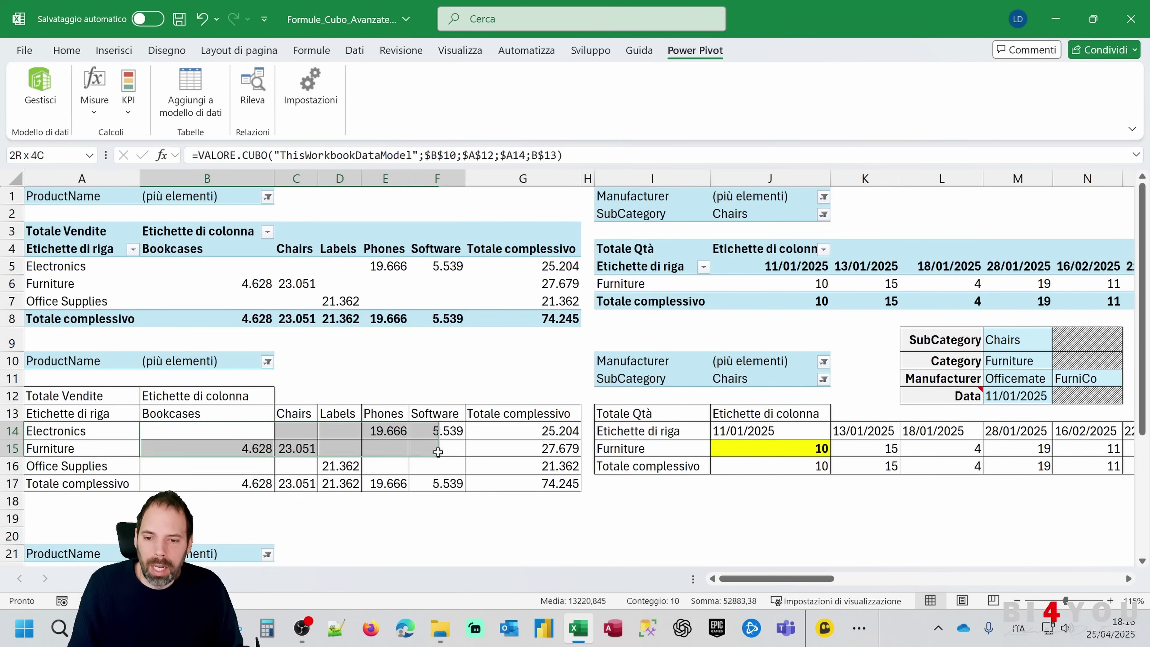
{"action": "left_click", "coordinate": [369, 455]}
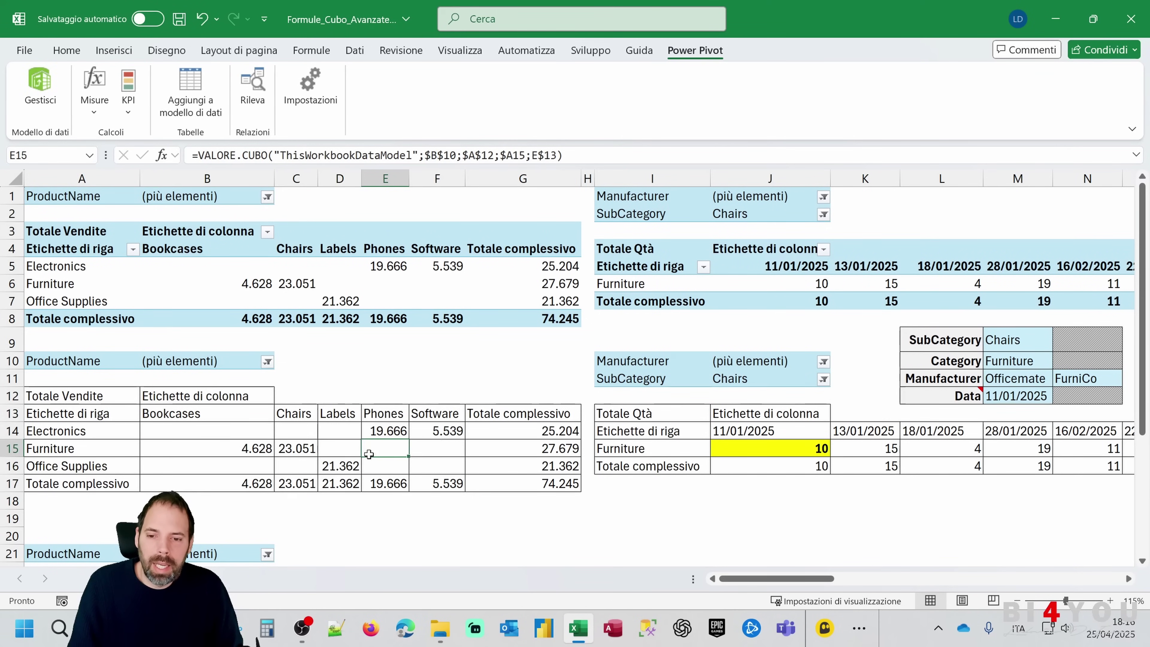
{"action": "left_click", "coordinate": [437, 430]}
{"action": "double_click", "coordinate": [438, 428]}
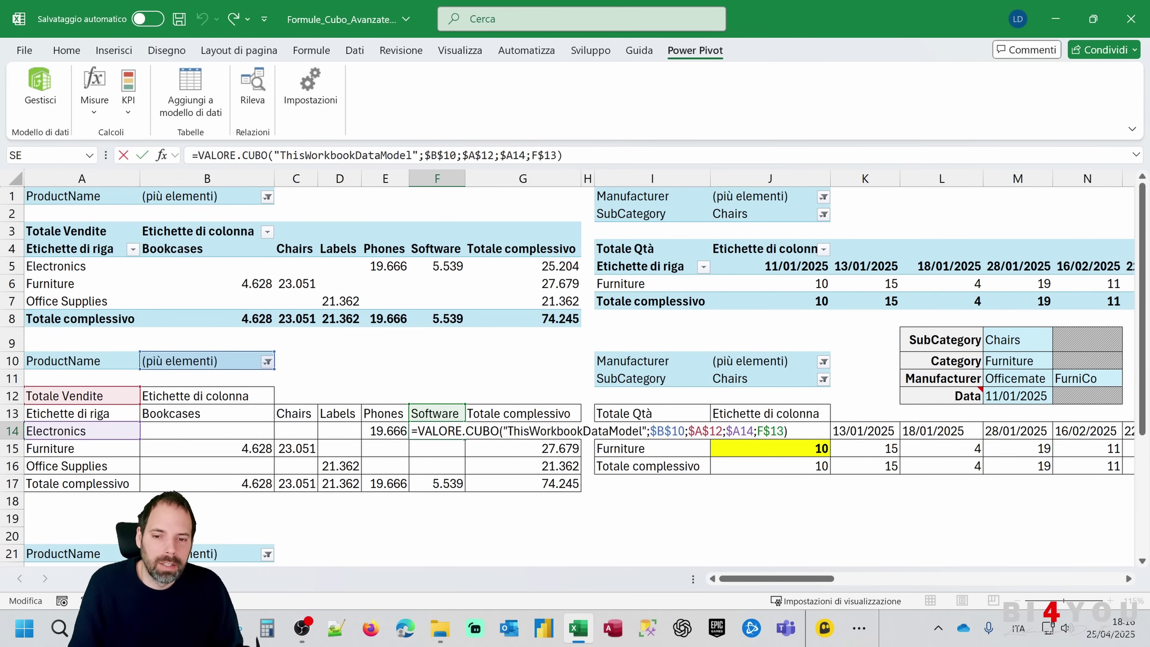
{"action": "key", "text": "Escape"}
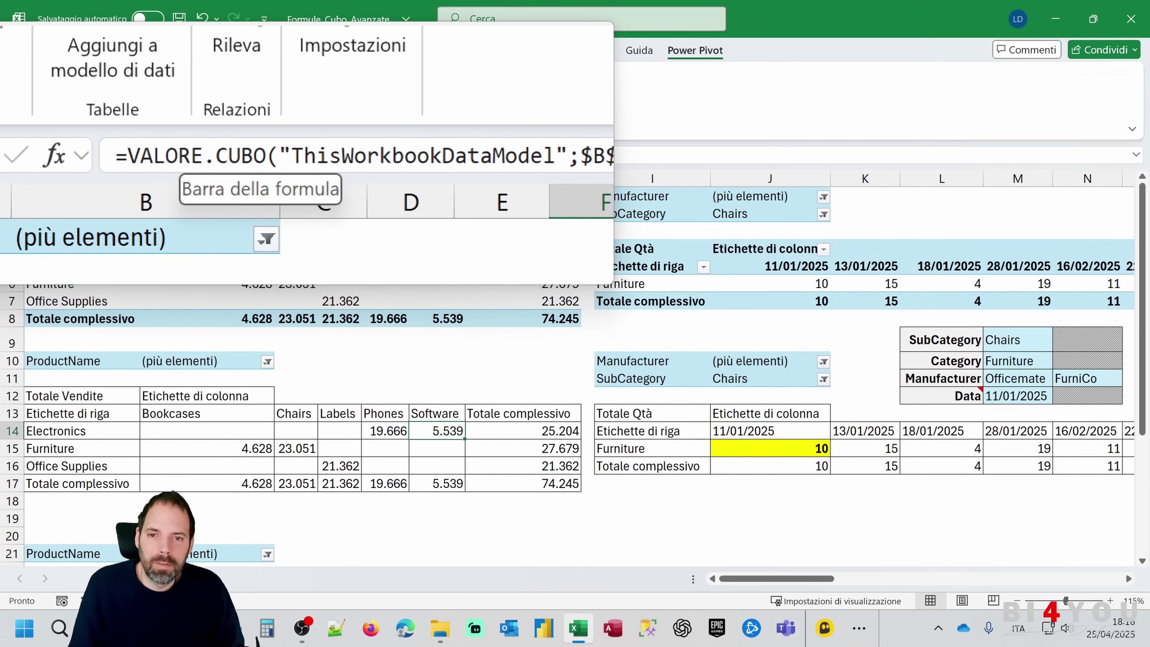
Highlight ThisWorkbookDataModel in F14's formula, leave it unchanged, and show the Dati commands
{"action": "left_click_drag", "start_coordinate": [276, 156], "coordinate": [390, 156]}
{"action": "key", "text": "Escape"}
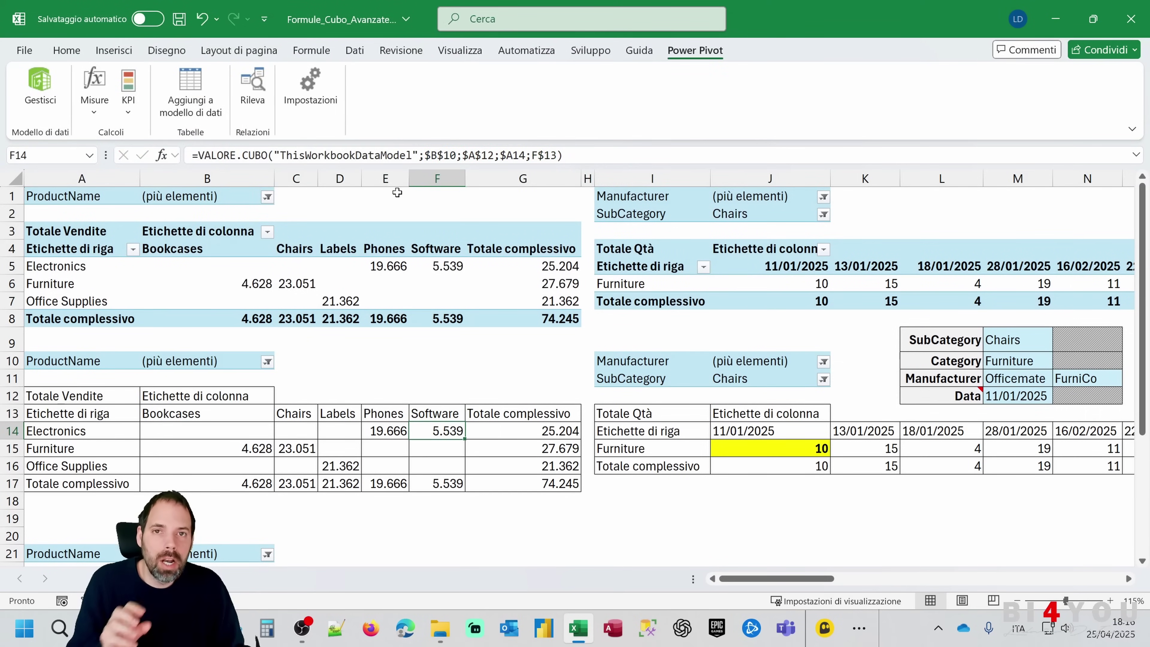
{"action": "left_click", "coordinate": [355, 50]}
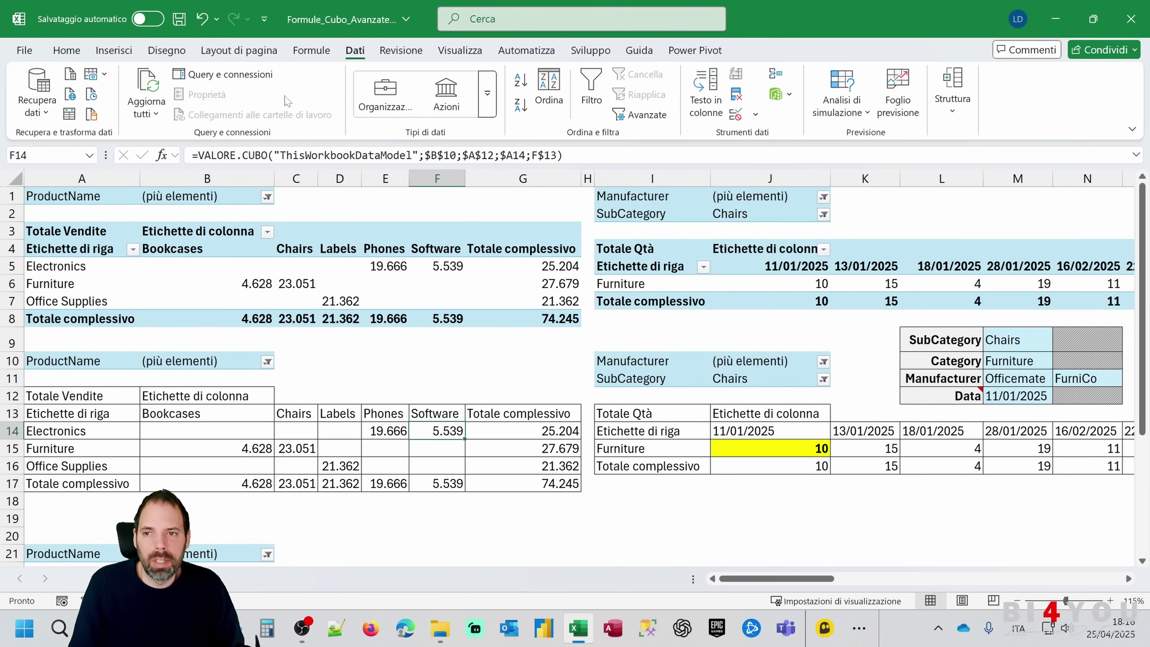
Open Query e connessioni to see the 3 connections, including ThisWorkbookDataModel, then return to the pivot sheet
{"action": "left_click", "coordinate": [224, 73]}
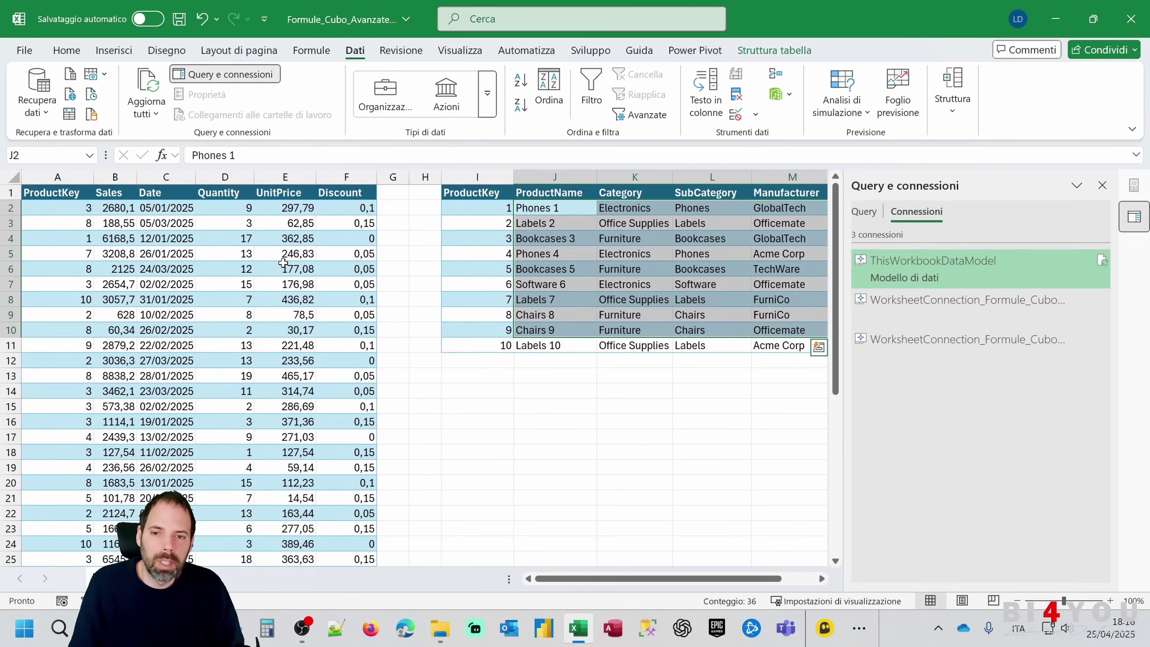
{"action": "mouse_move", "coordinate": [967, 339]}
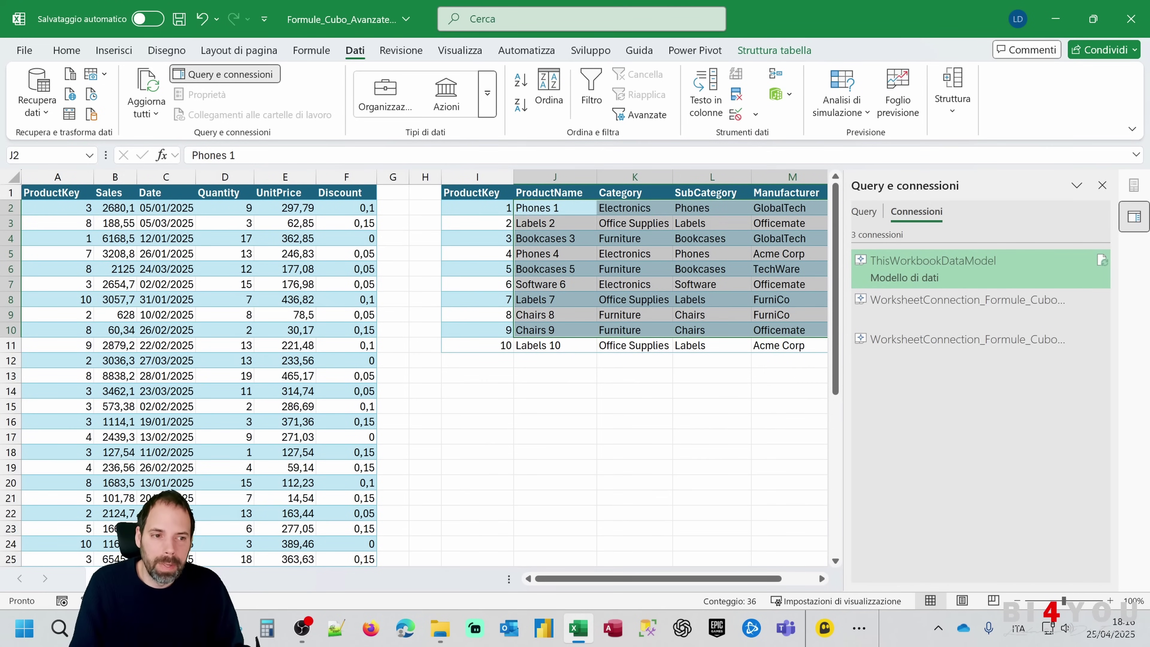
{"action": "key", "text": "ctrl+Page_Down"}
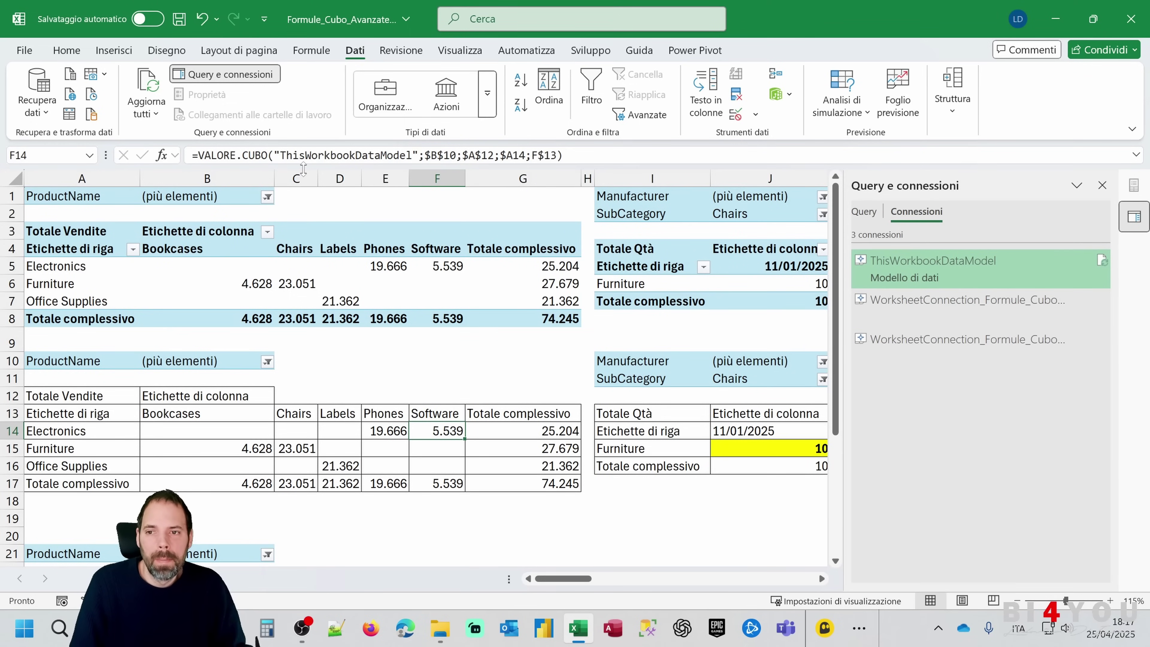
{"action": "left_click_drag", "start_coordinate": [299, 156], "coordinate": [423, 155]}
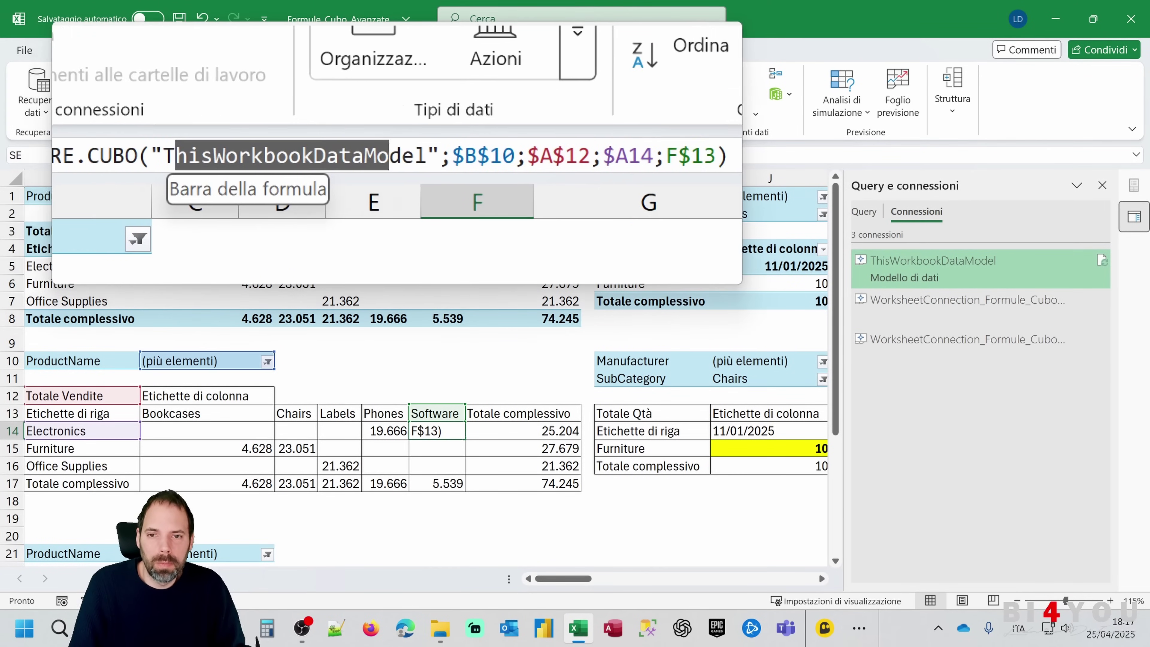
{"action": "key", "text": "shift+Right"}
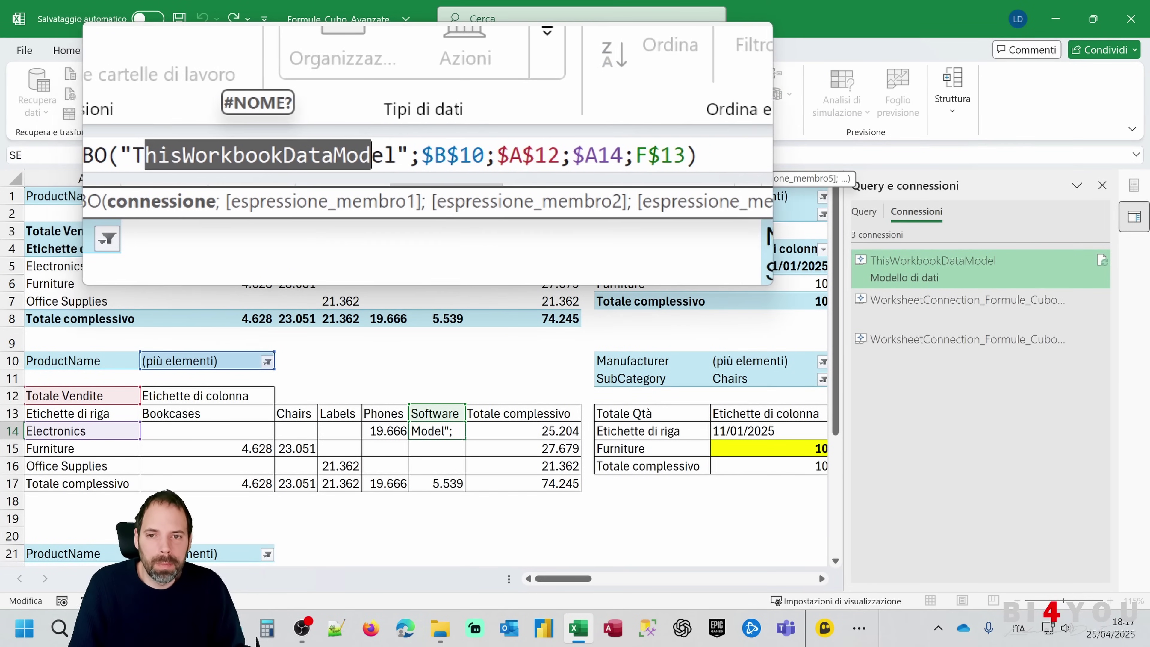
{"action": "key", "text": "Right"}
{"action": "key", "text": "Right"}
{"action": "key", "text": "Right"}
{"action": "key", "text": "Right"}
{"action": "key", "text": "Right"}
{"action": "key", "text": "Right"}
{"action": "key", "text": "Right"}
{"action": "key", "text": "Right"}
{"action": "key", "text": "Right"}
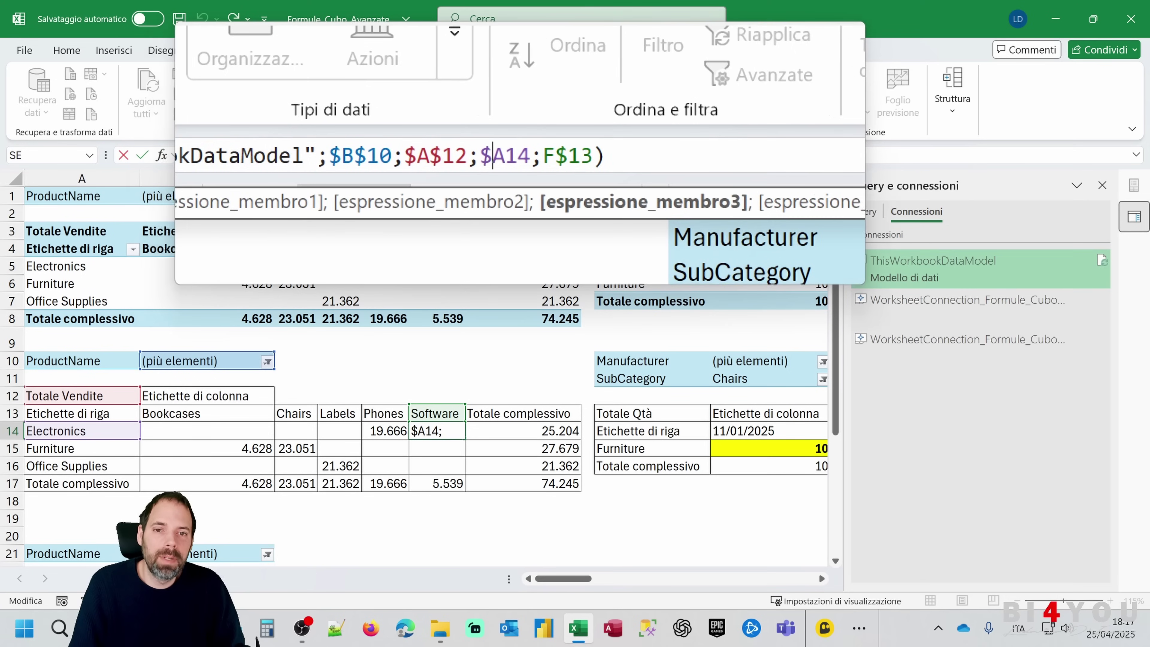
{"action": "key", "text": "Right"}
{"action": "key", "text": "Right"}
{"action": "key", "text": "Right"}
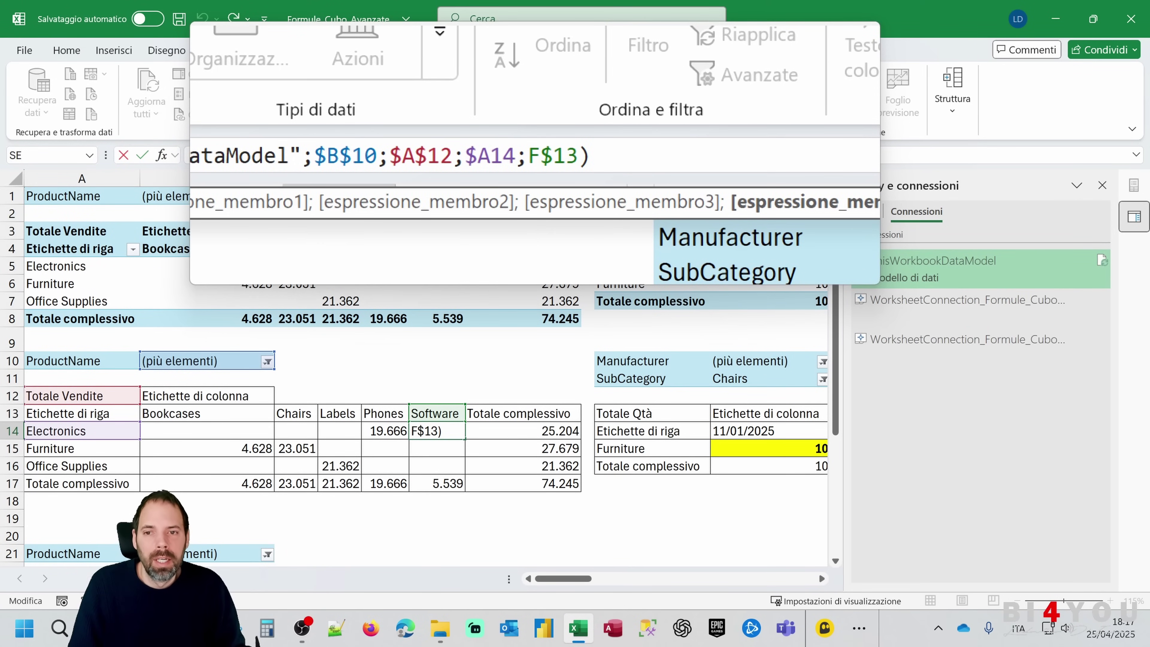
{"action": "key", "text": "Left"}
{"action": "key", "text": "Left"}
{"action": "key", "text": "Left"}
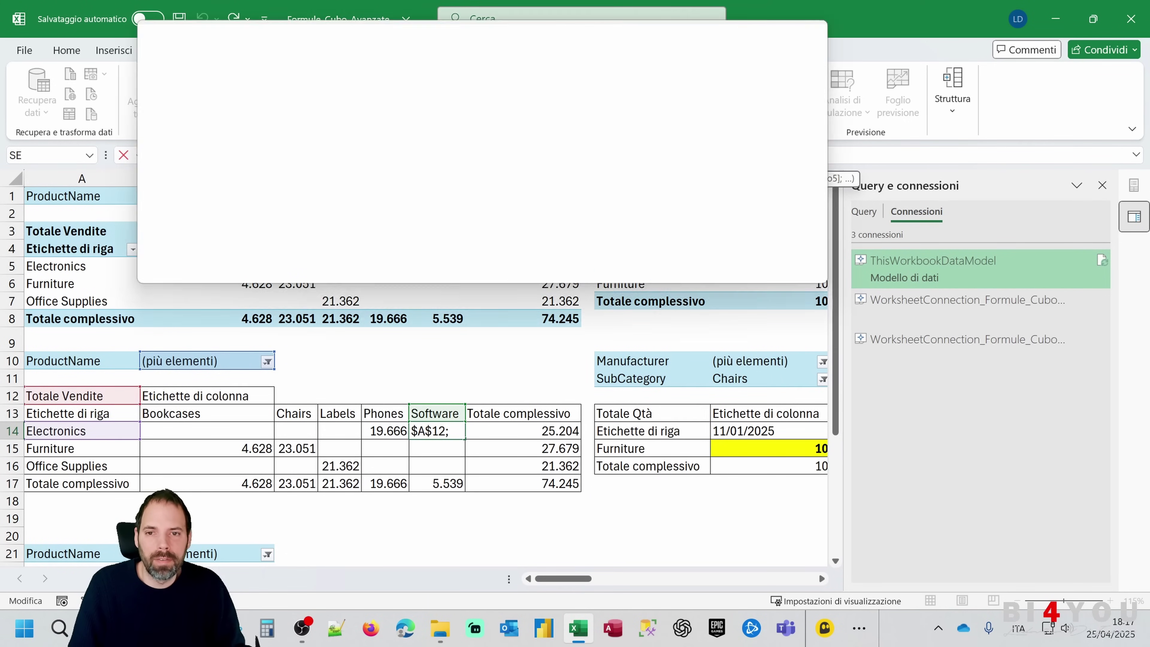
{"action": "double_click", "coordinate": [434, 155]}
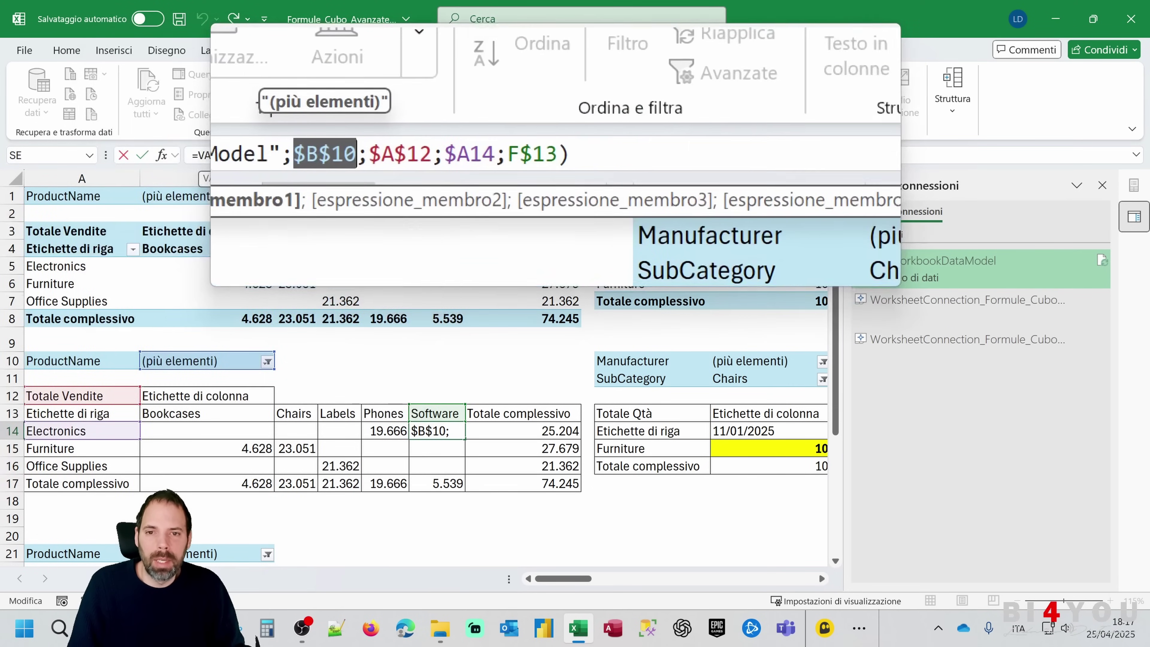
{"action": "double_click", "coordinate": [514, 155]}
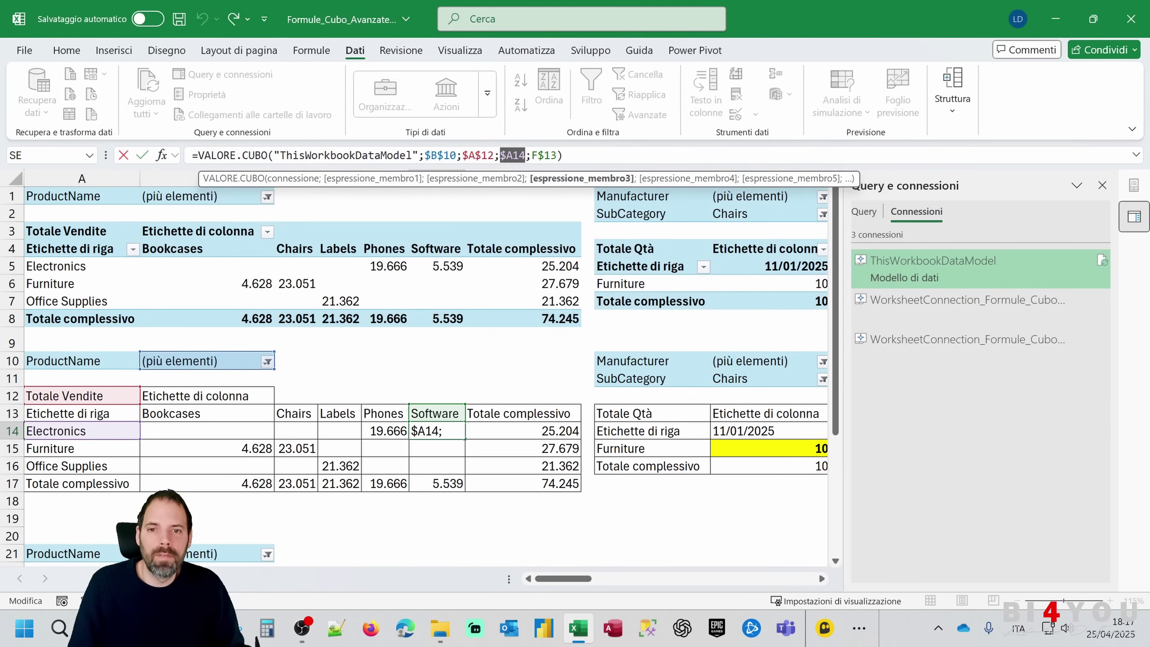
{"action": "key", "text": "ctrl+Return"}
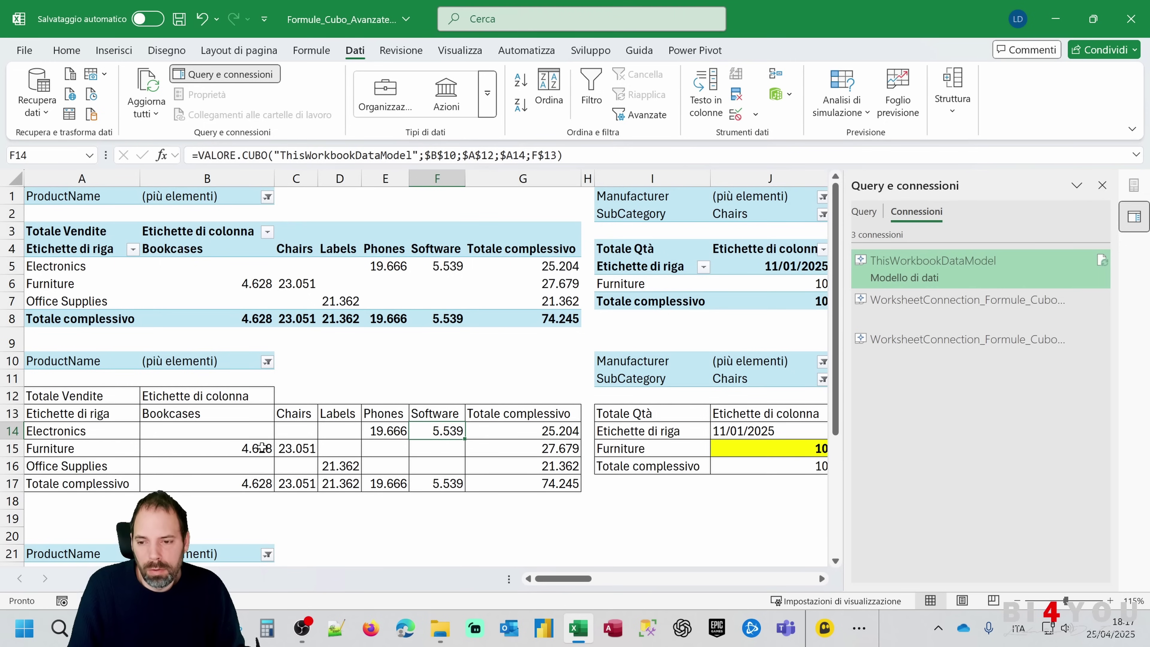
{"action": "left_click", "coordinate": [297, 416]}
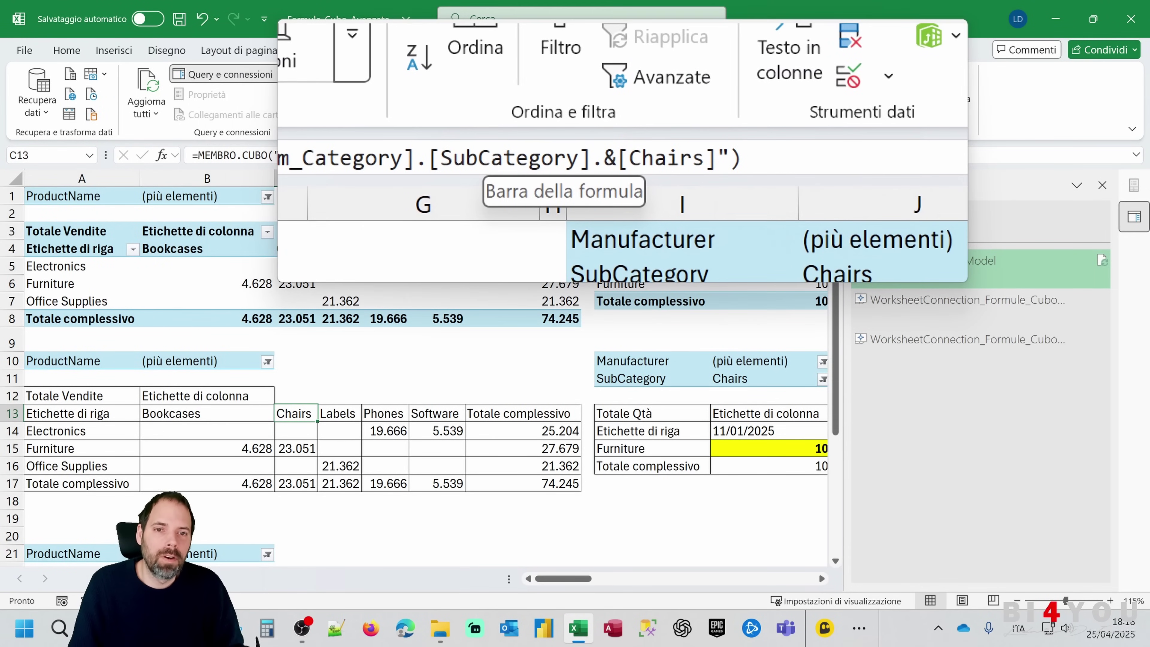
{"action": "type", "text": "<"}
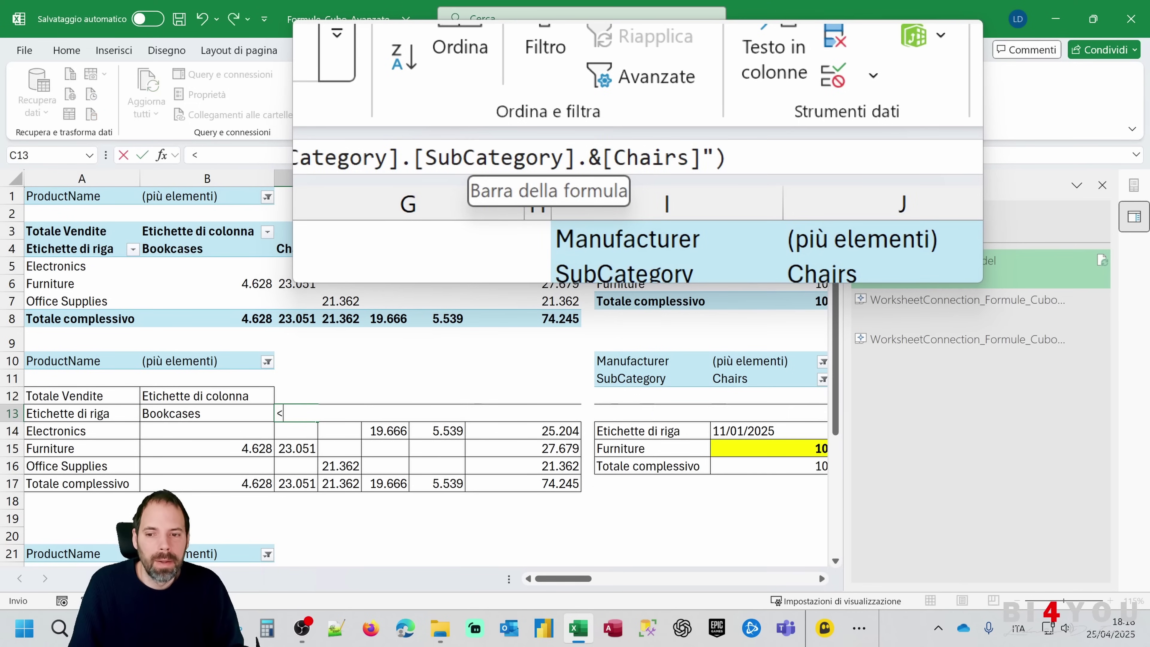
{"action": "key", "text": "Escape"}
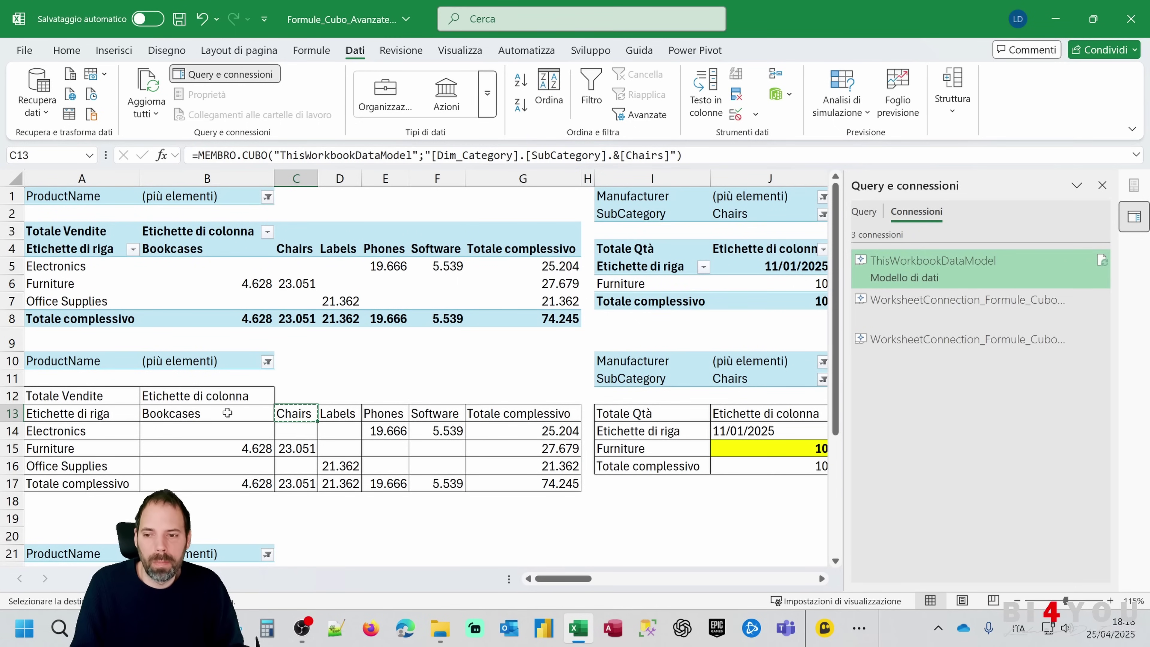
Try pasting B13's header as the plain value Chairs, check B15, then undo back to Bookcases
{"action": "left_click_drag", "start_coordinate": [307, 421], "coordinate": [227, 413]}
{"action": "left_click", "coordinate": [231, 448]}
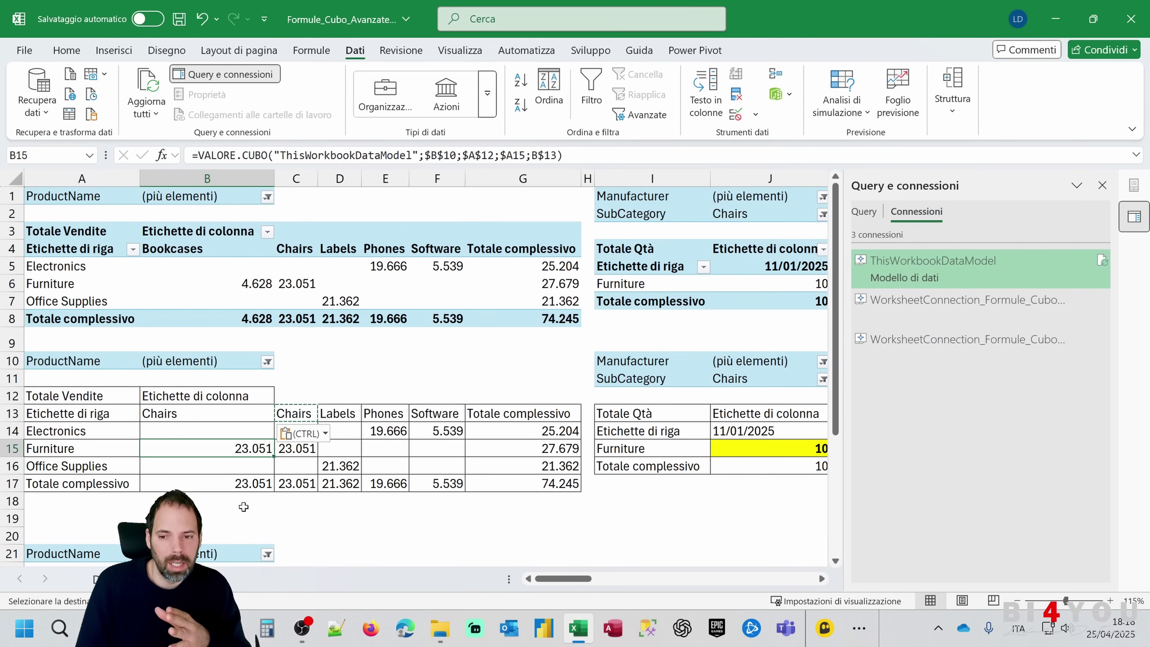
{"action": "left_click", "coordinate": [238, 419]}
{"action": "key", "text": "ctrl+c"}
{"action": "right_click", "coordinate": [236, 420]}
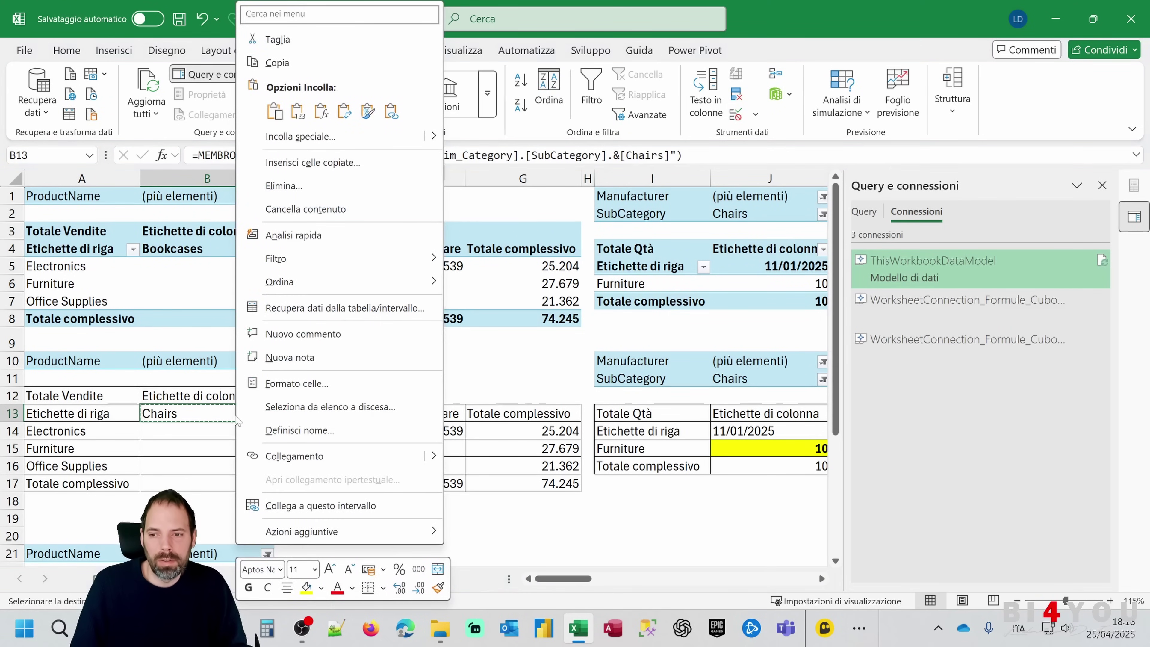
{"action": "left_click", "coordinate": [297, 111]}
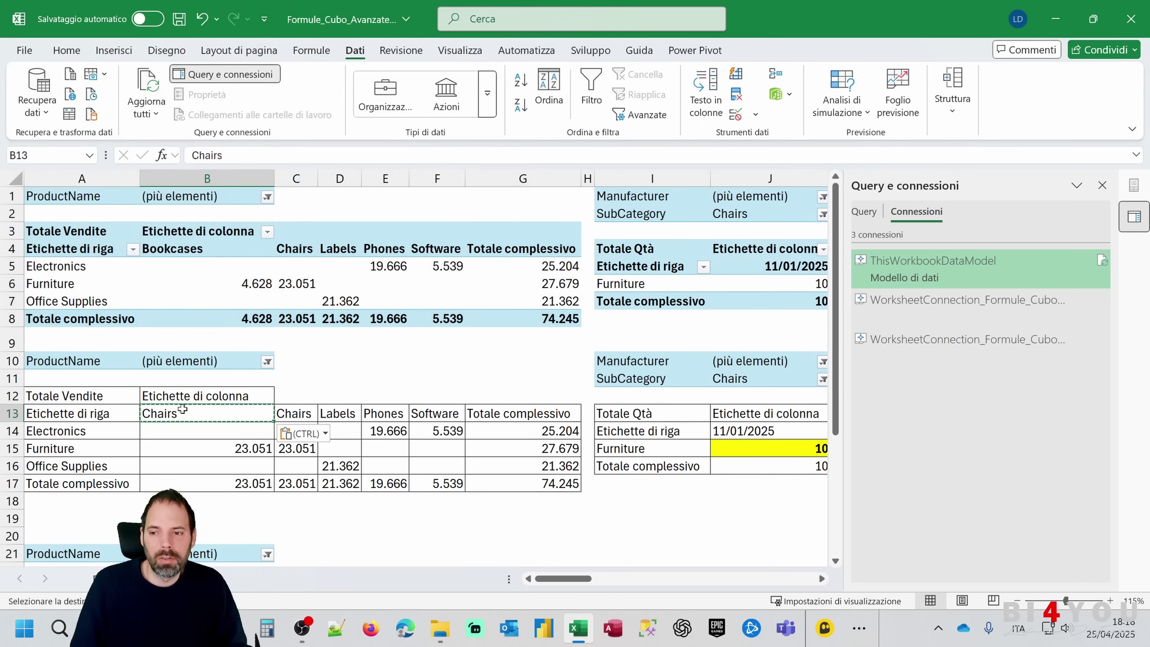
{"action": "key", "text": "Escape"}
{"action": "left_click", "coordinate": [216, 447]}
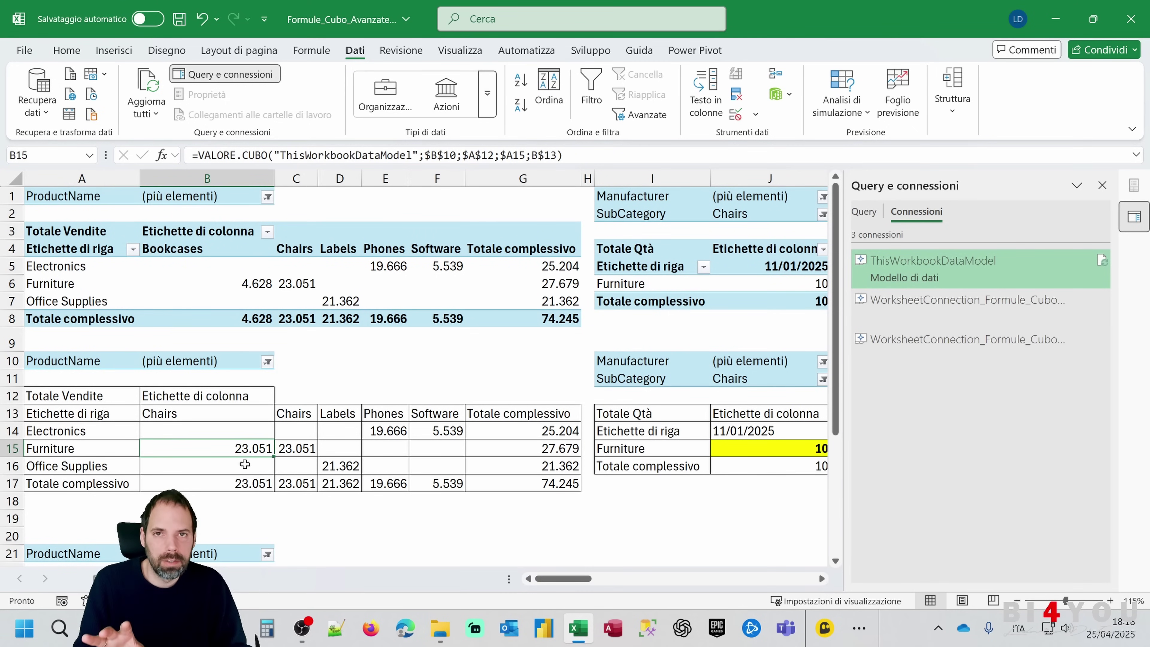
{"action": "scroll", "coordinate": [573, 584], "scroll_direction": "right", "scroll_amount": 5}
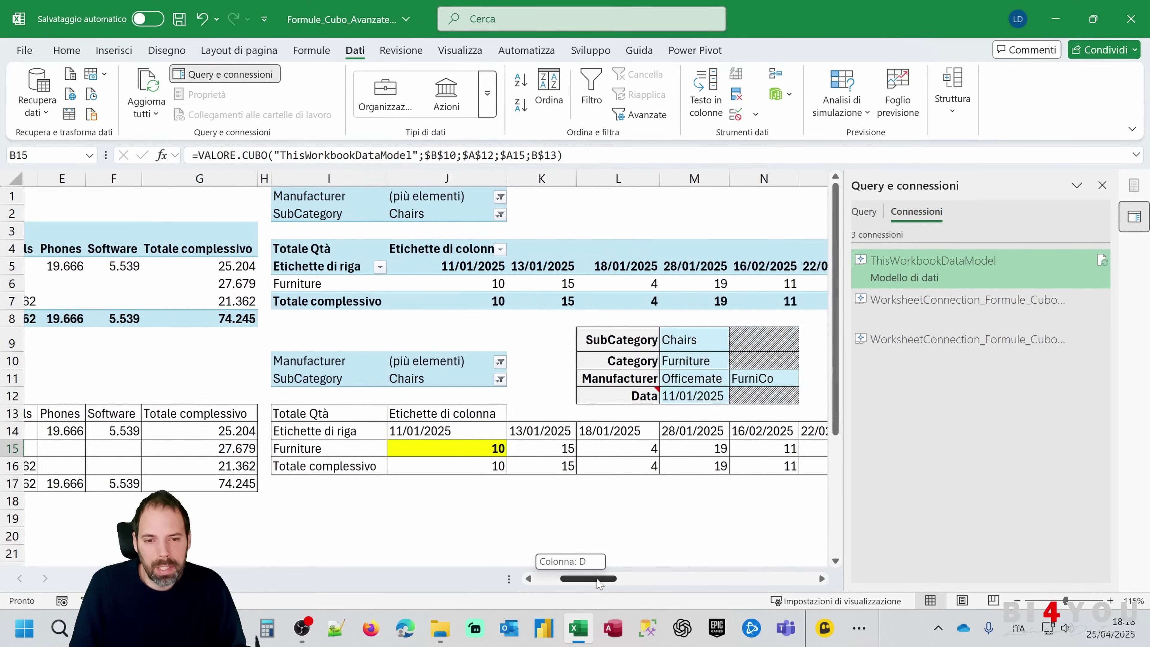
{"action": "scroll", "coordinate": [543, 580], "scroll_direction": "left", "scroll_amount": 5}
{"action": "key", "text": "ctrl+z"}
Inspect F17's cube formula, then paste the 13/01/2025 header into J14 and undo it
{"action": "left_click", "coordinate": [533, 566]}
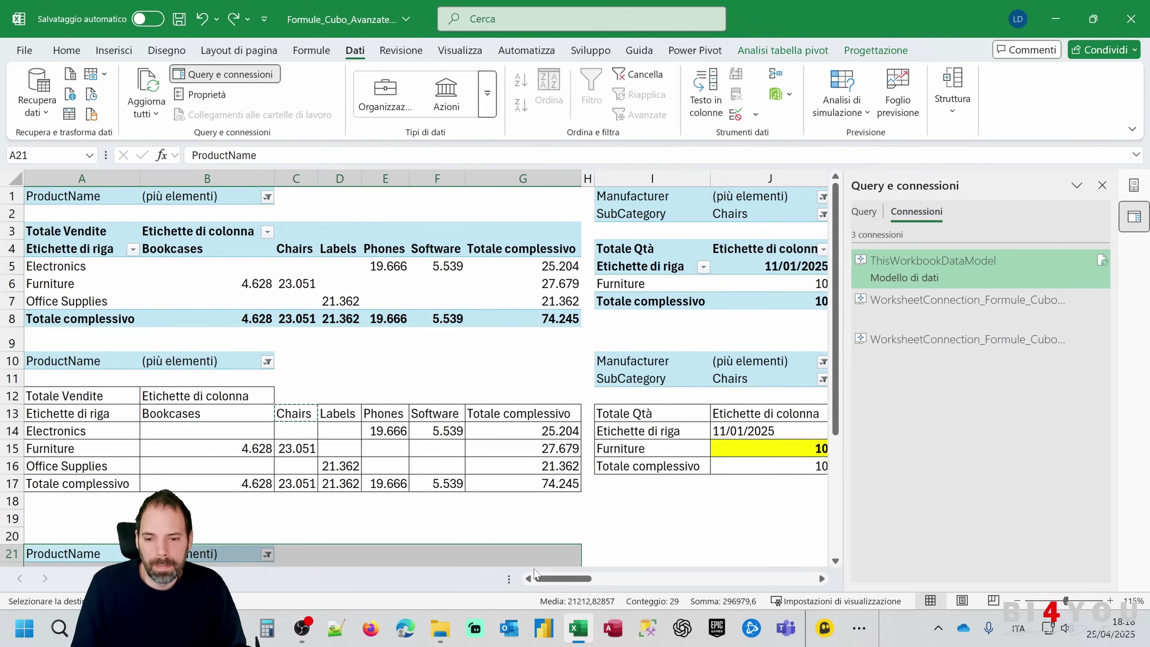
{"action": "left_click", "coordinate": [430, 483]}
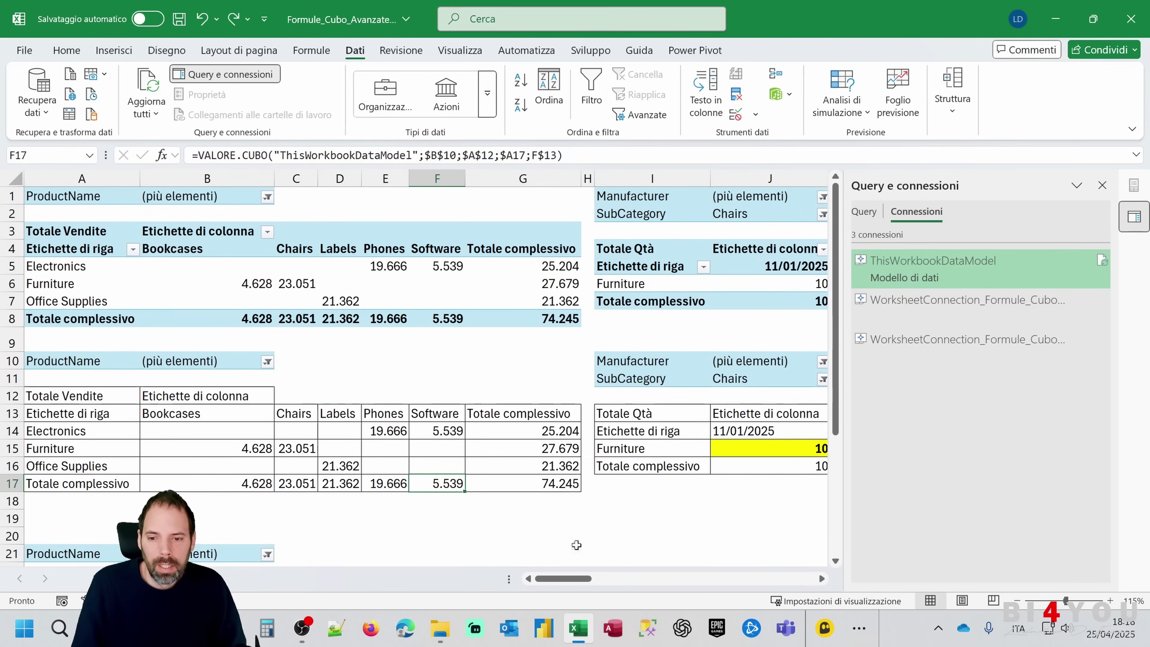
{"action": "mouse_move", "coordinate": [561, 578]}
{"action": "left_mouse_down"}
{"action": "mouse_move", "coordinate": [629, 584]}
{"action": "mouse_move", "coordinate": [600, 584]}
{"action": "left_mouse_up"}
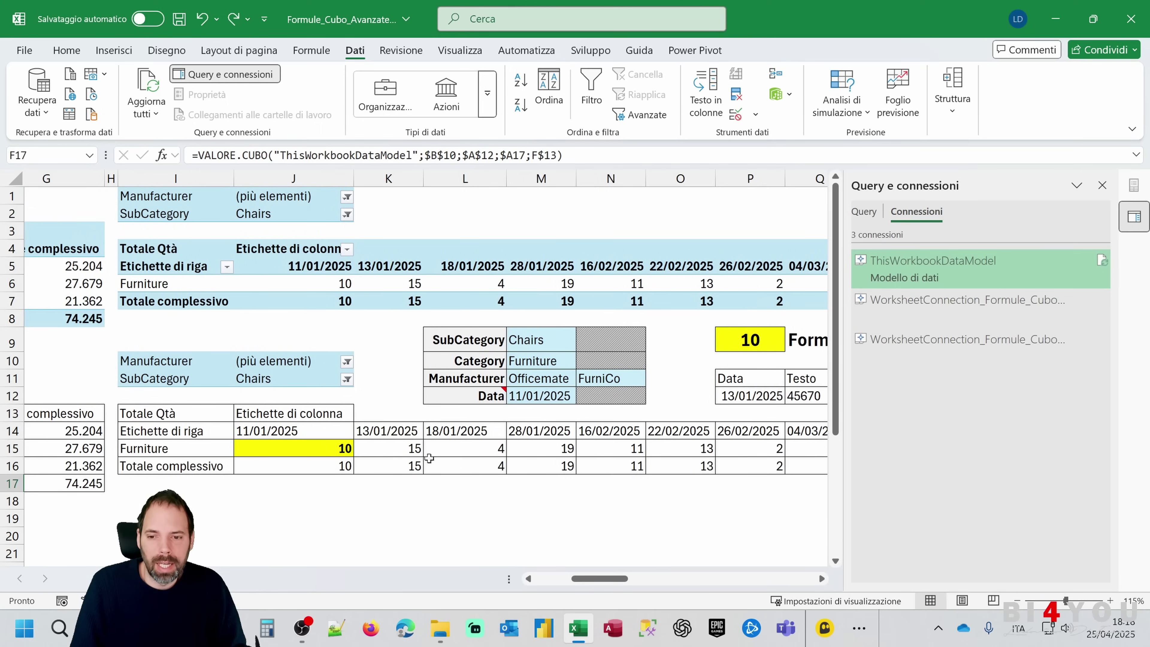
{"action": "left_click", "coordinate": [337, 435]}
{"action": "left_click", "coordinate": [374, 434]}
{"action": "key", "text": "ctrl+c"}
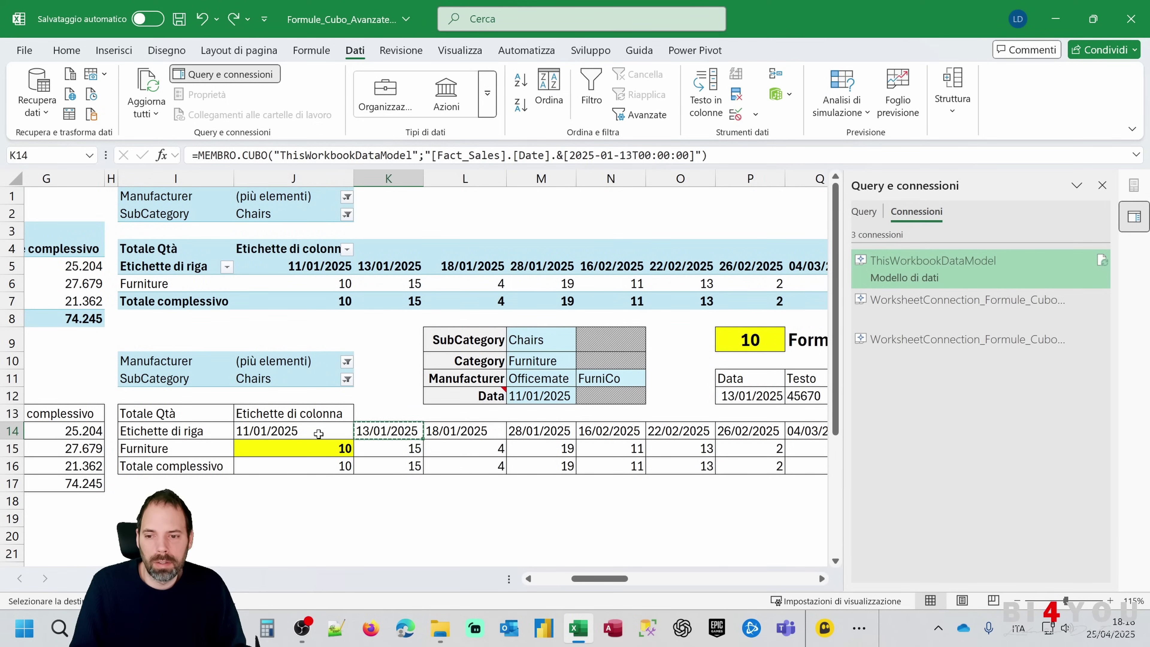
{"action": "left_click", "coordinate": [318, 433]}
{"action": "key", "text": "ctrl+v"}
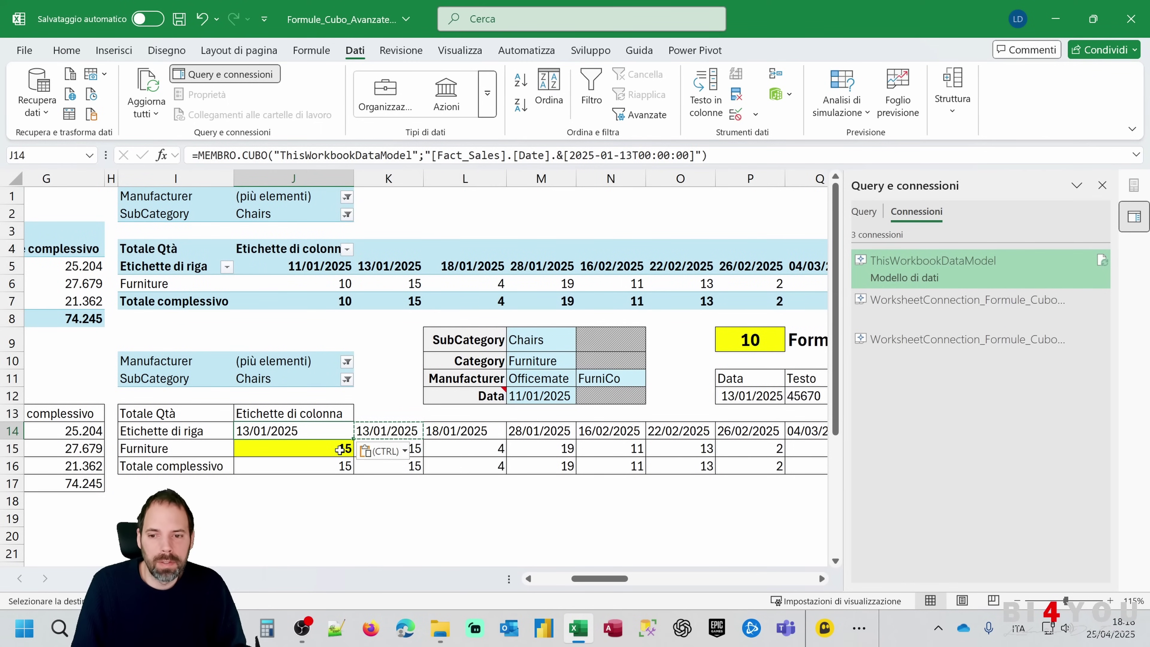
{"action": "key", "text": "ctrl+z"}
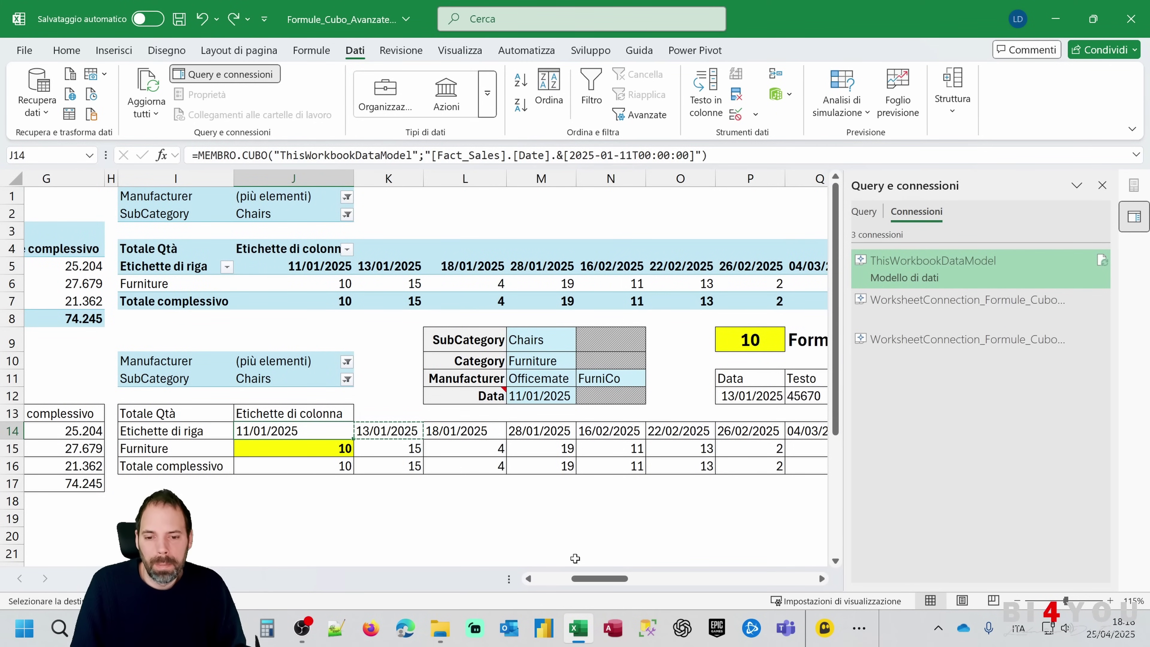
{"action": "left_click_drag", "start_coordinate": [589, 579], "coordinate": [510, 575]}
Type Chairs into B13 and check that B15 now returns 23.051
{"action": "left_click", "coordinate": [205, 412]}
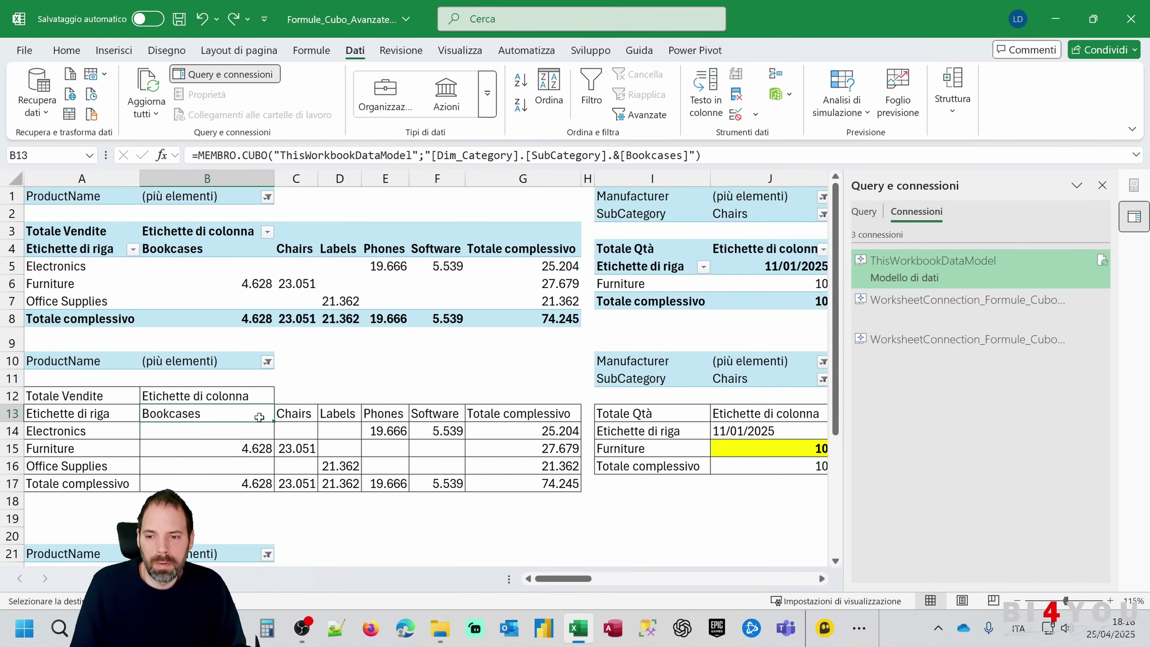
{"action": "type", "text": "Chair"}
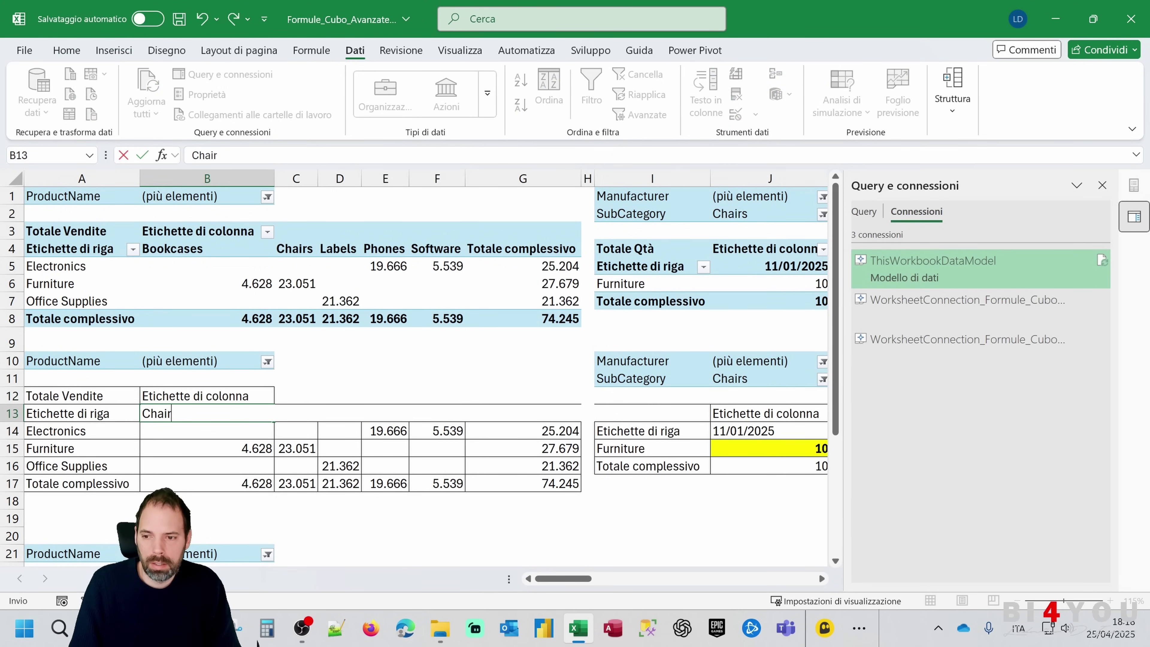
{"action": "type", "text": "s"}
{"action": "key", "text": "Return"}
{"action": "left_click", "coordinate": [261, 446]}
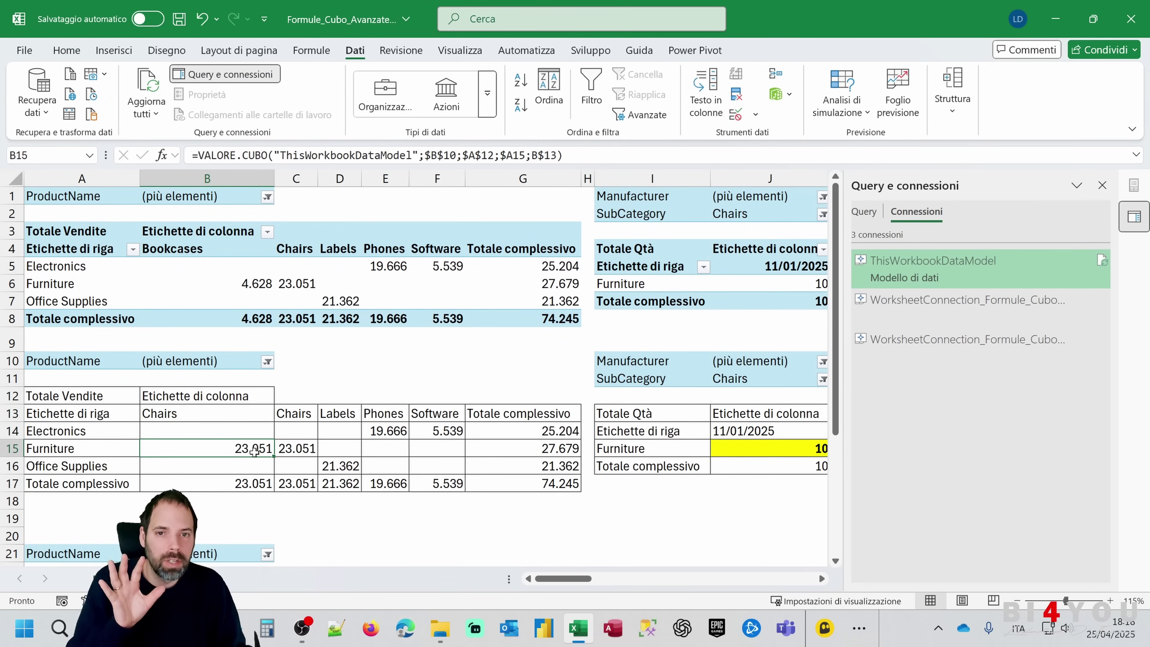
{"action": "left_click_drag", "start_coordinate": [573, 579], "coordinate": [589, 582]}
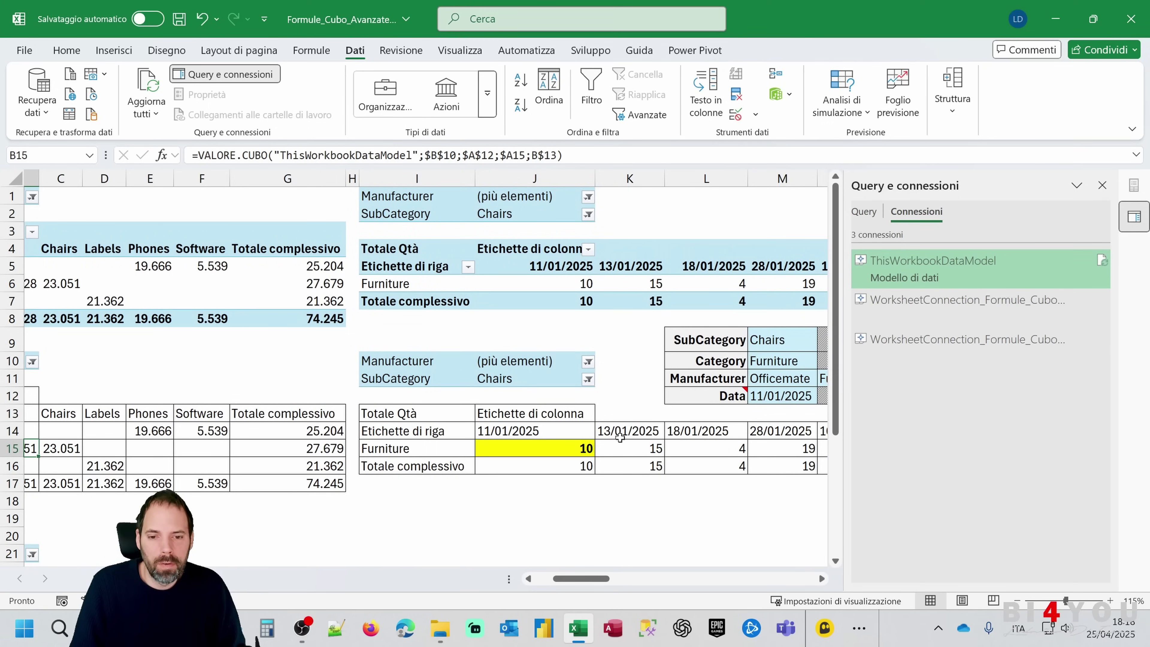
{"action": "left_click", "coordinate": [616, 428]}
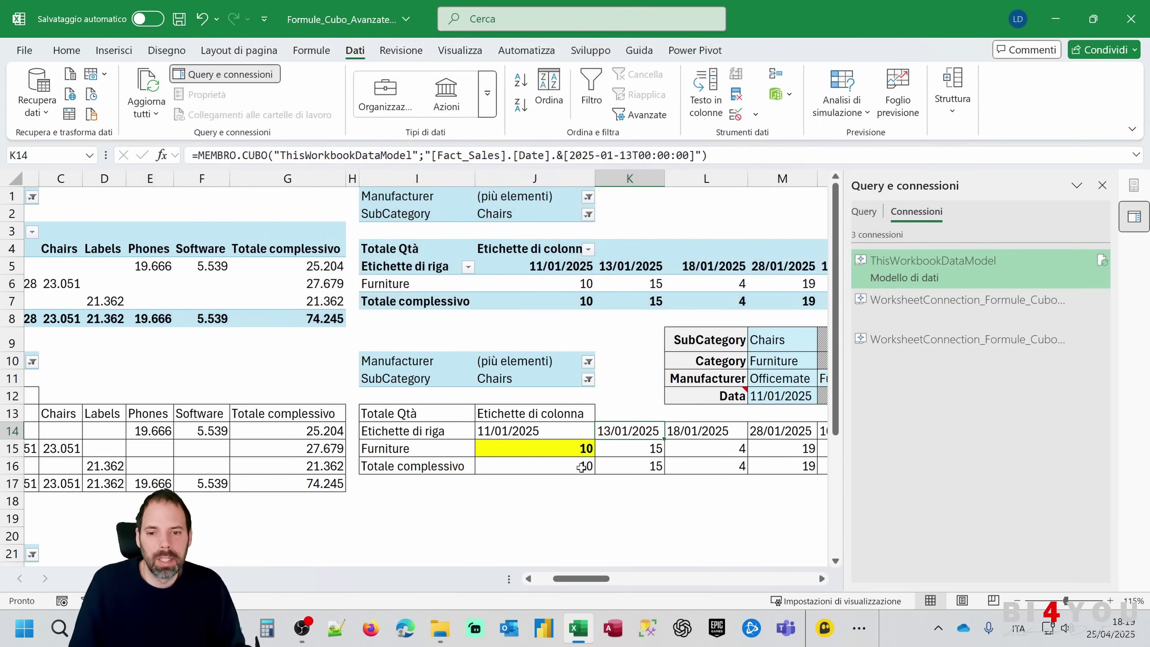
{"action": "left_click", "coordinate": [504, 432]}
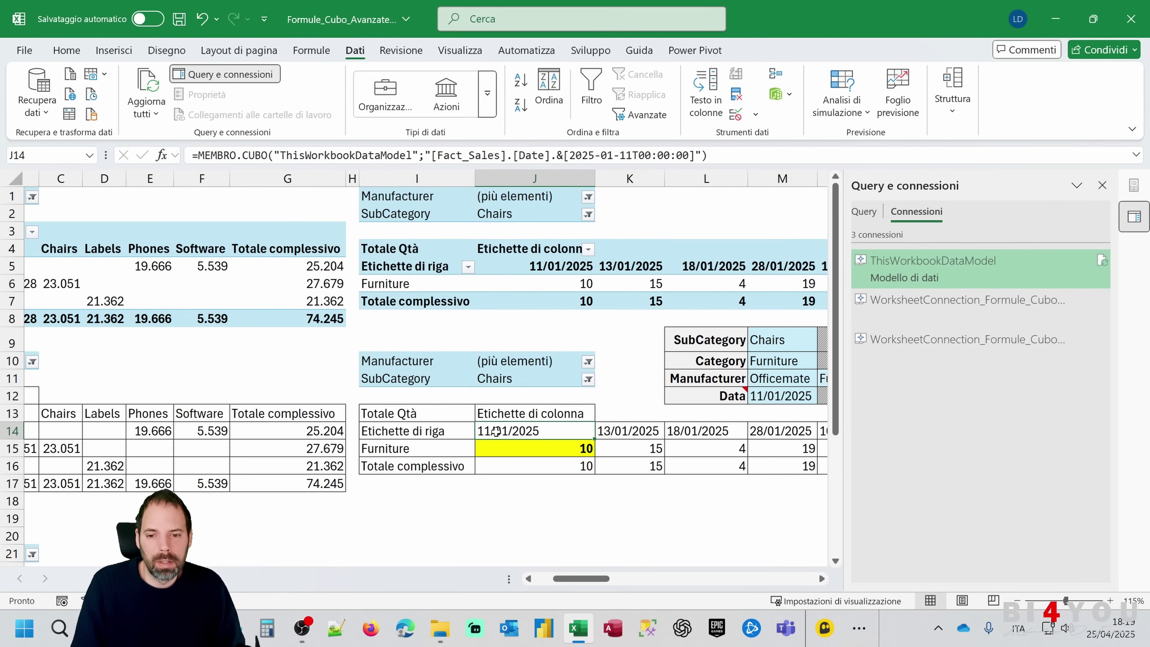
{"action": "type", "text": "13/01/"}
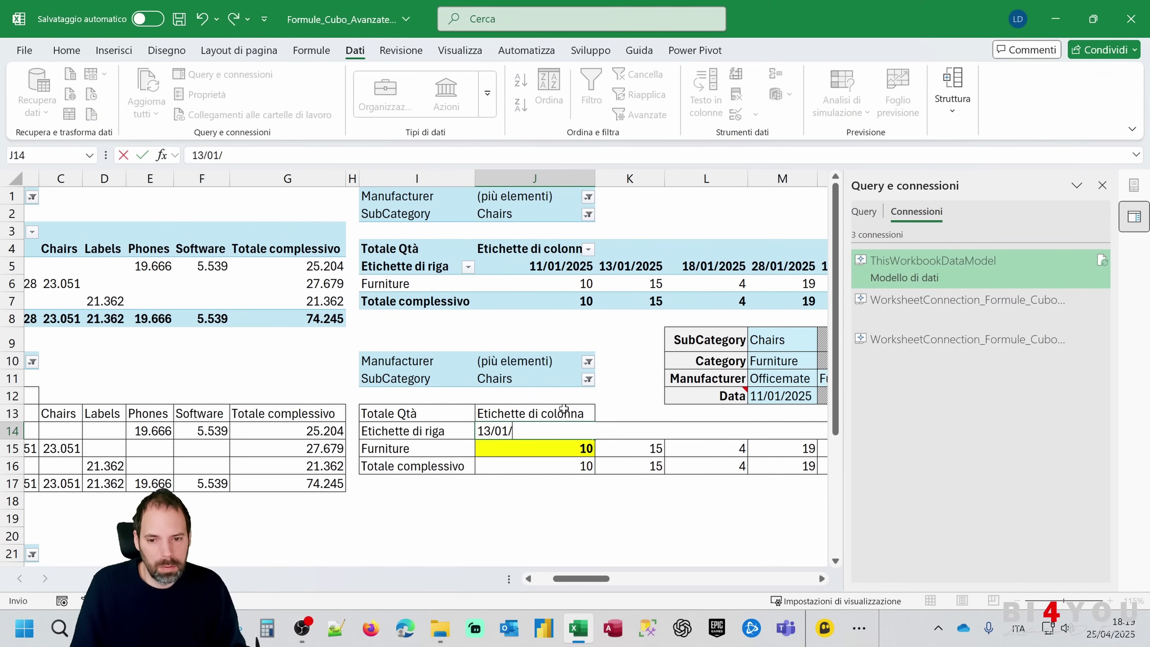
{"action": "type", "text": "5"}
{"action": "key", "text": "Return"}
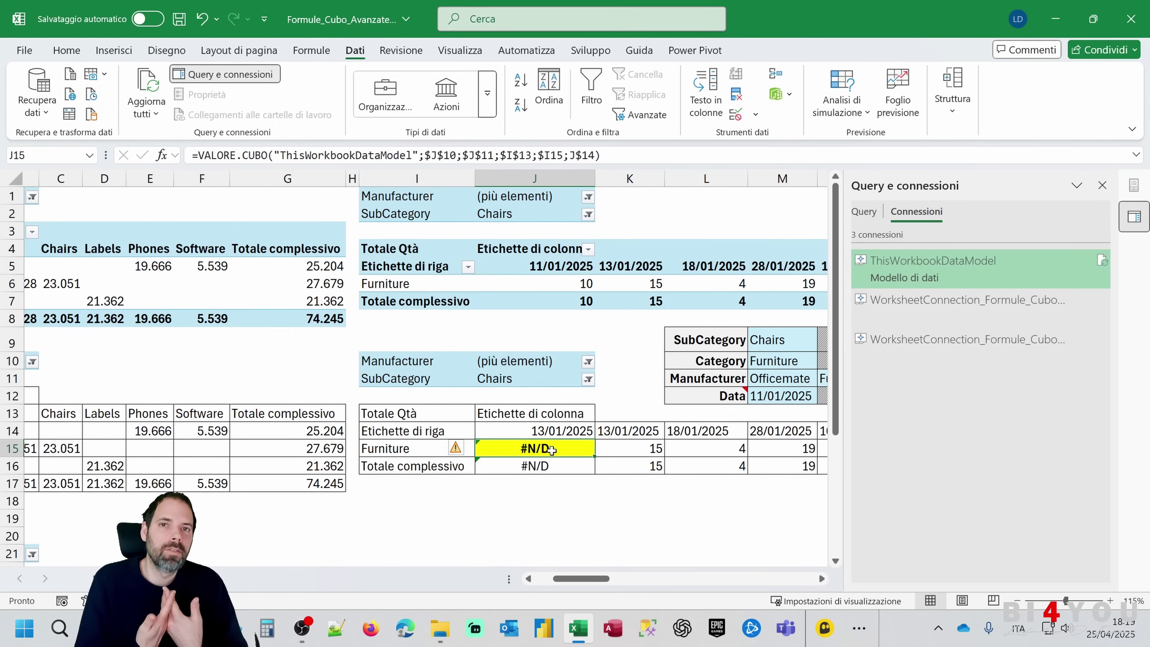
{"action": "left_click", "coordinate": [551, 430]}
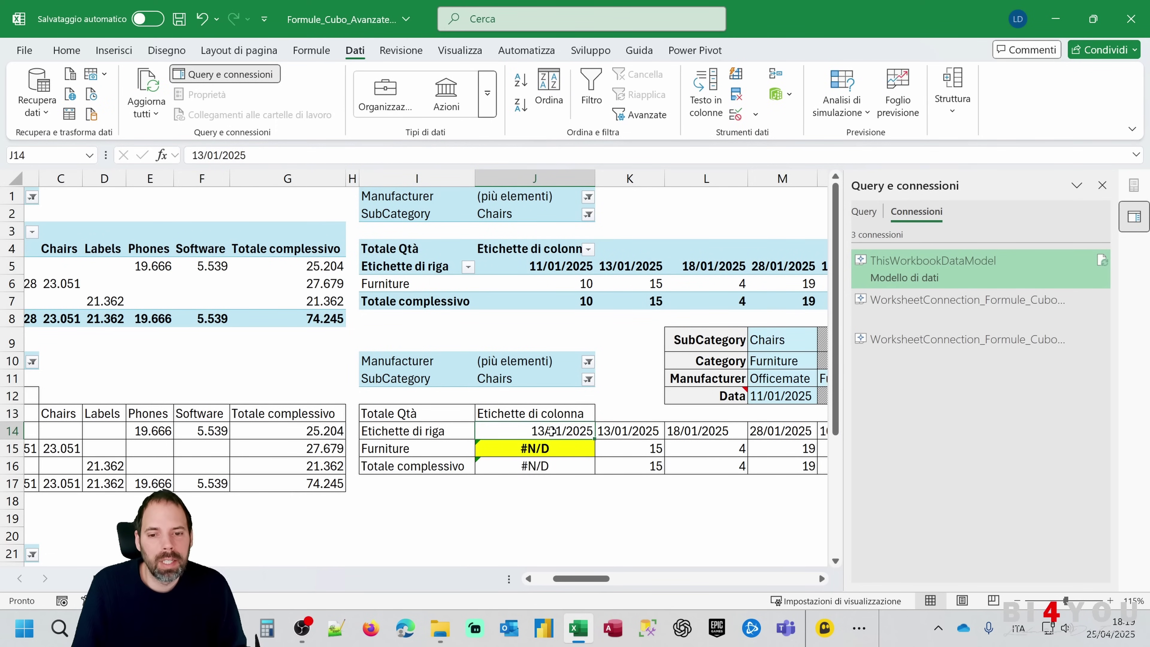
{"action": "right_click", "coordinate": [535, 428]}
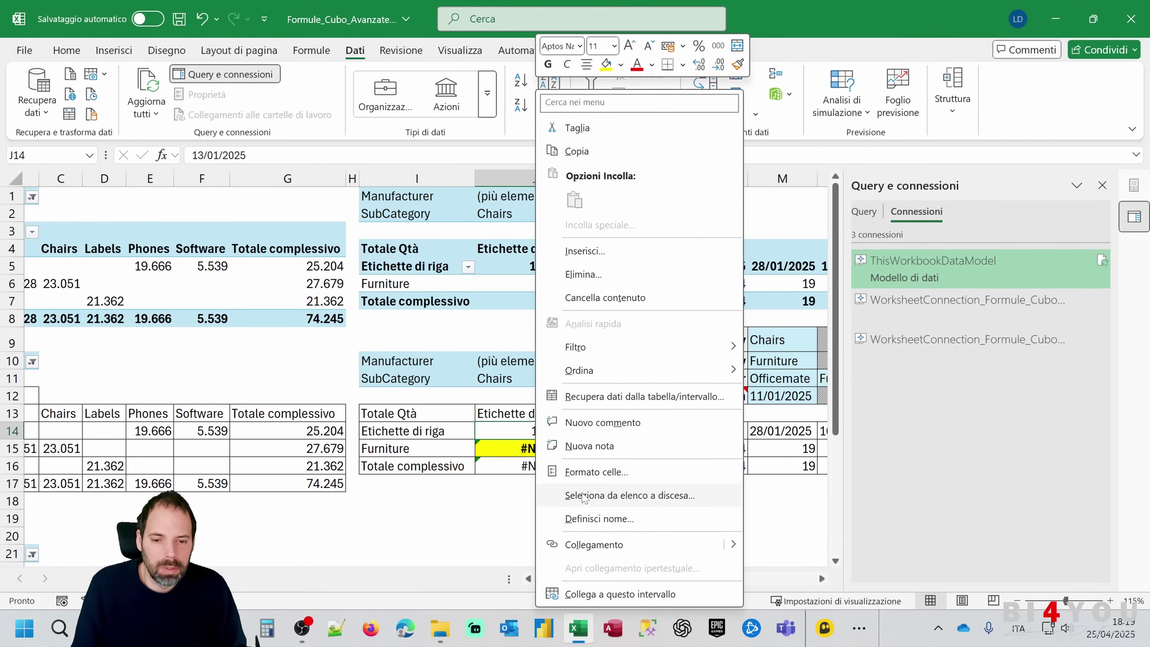
{"action": "left_click", "coordinate": [594, 473]}
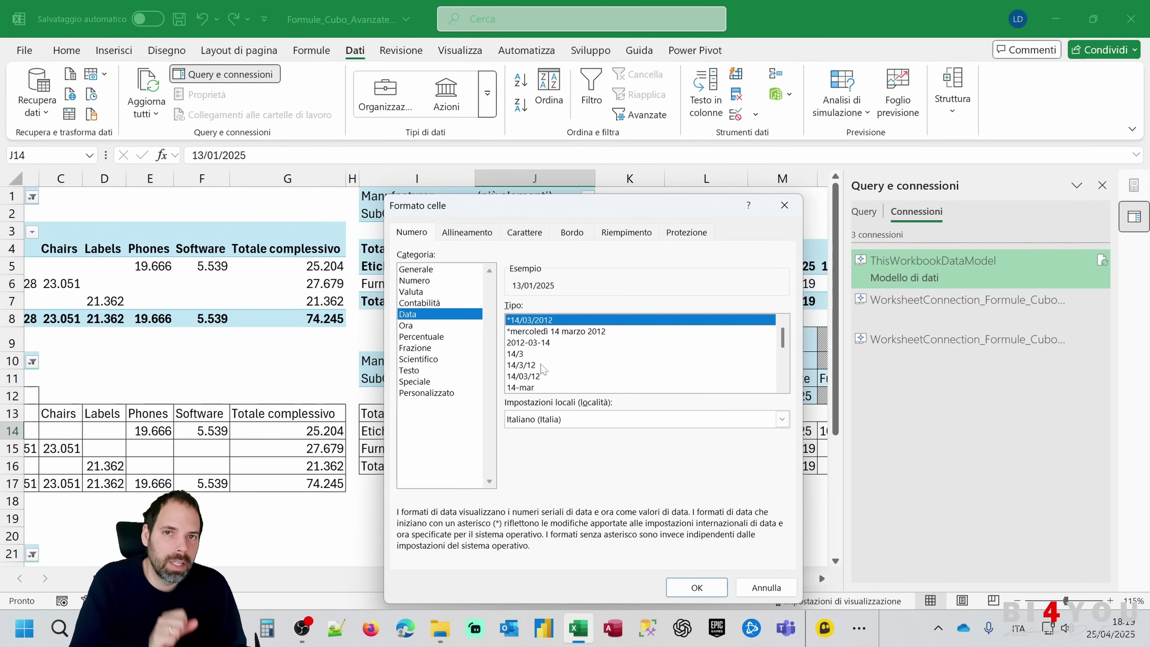
{"action": "left_click", "coordinate": [744, 589]}
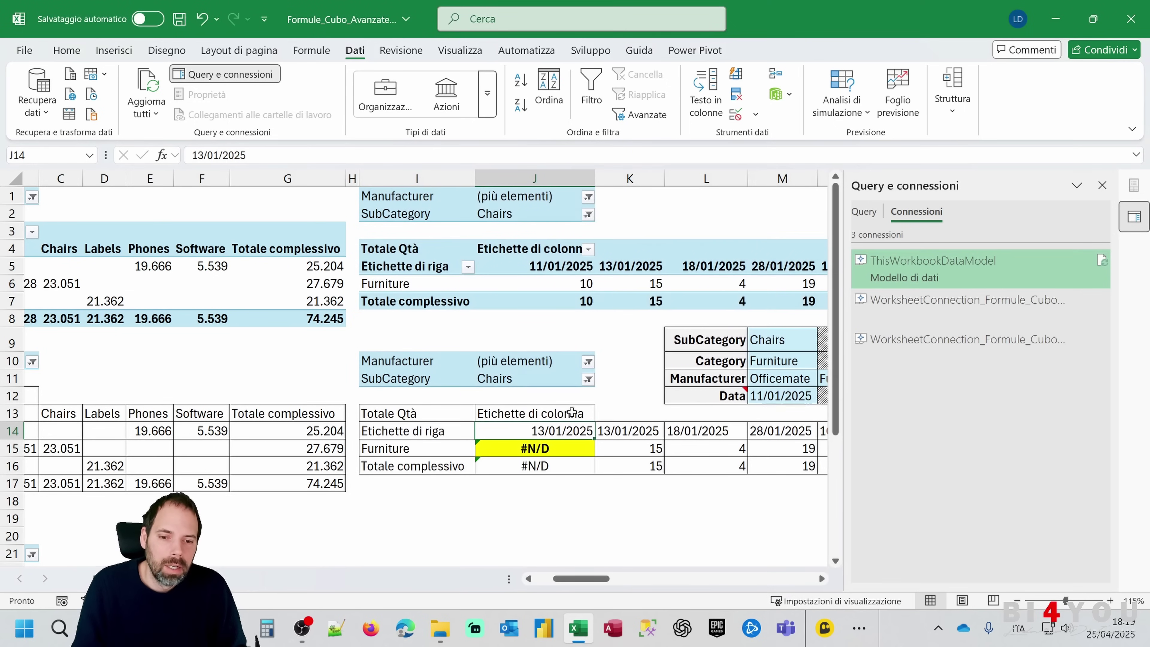
{"action": "key", "text": "ctrl+z"}
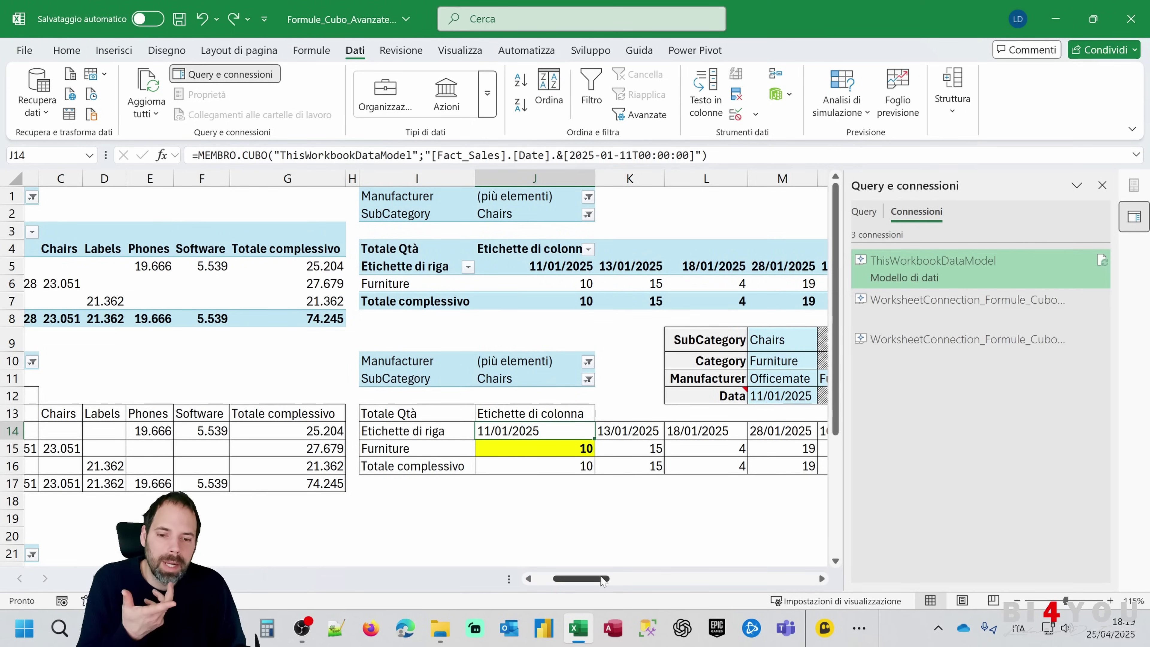
Move the Furniture–Chairs value 23.051 from C15 to G20
{"action": "left_click_drag", "start_coordinate": [601, 578], "coordinate": [582, 583]}
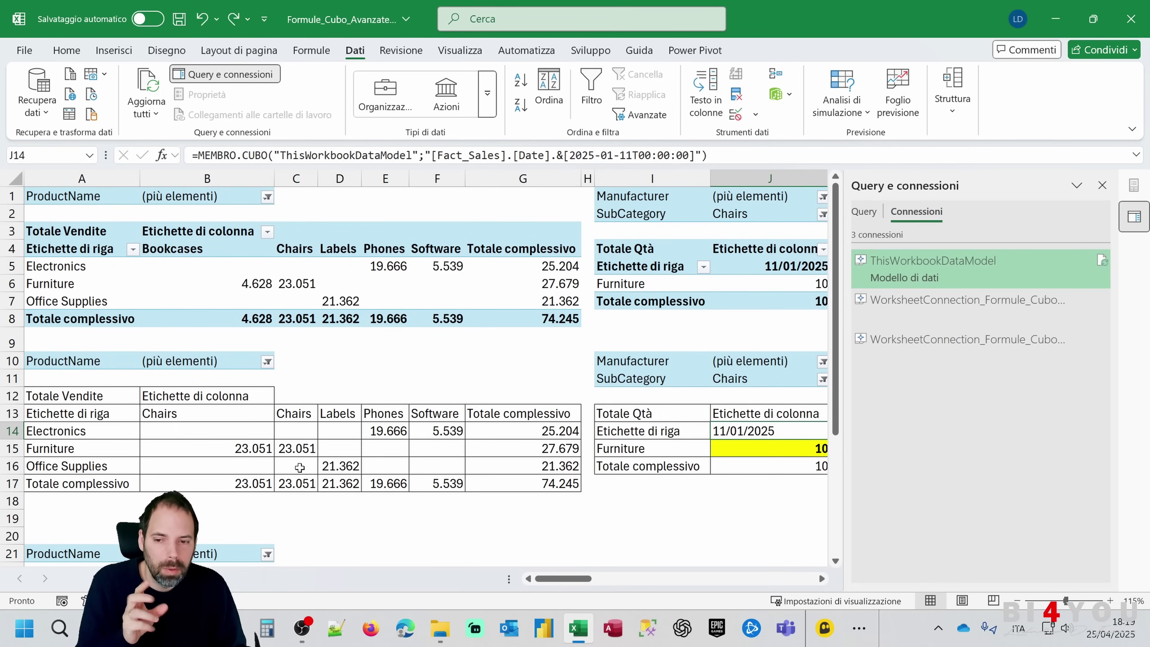
{"action": "left_click", "coordinate": [290, 451]}
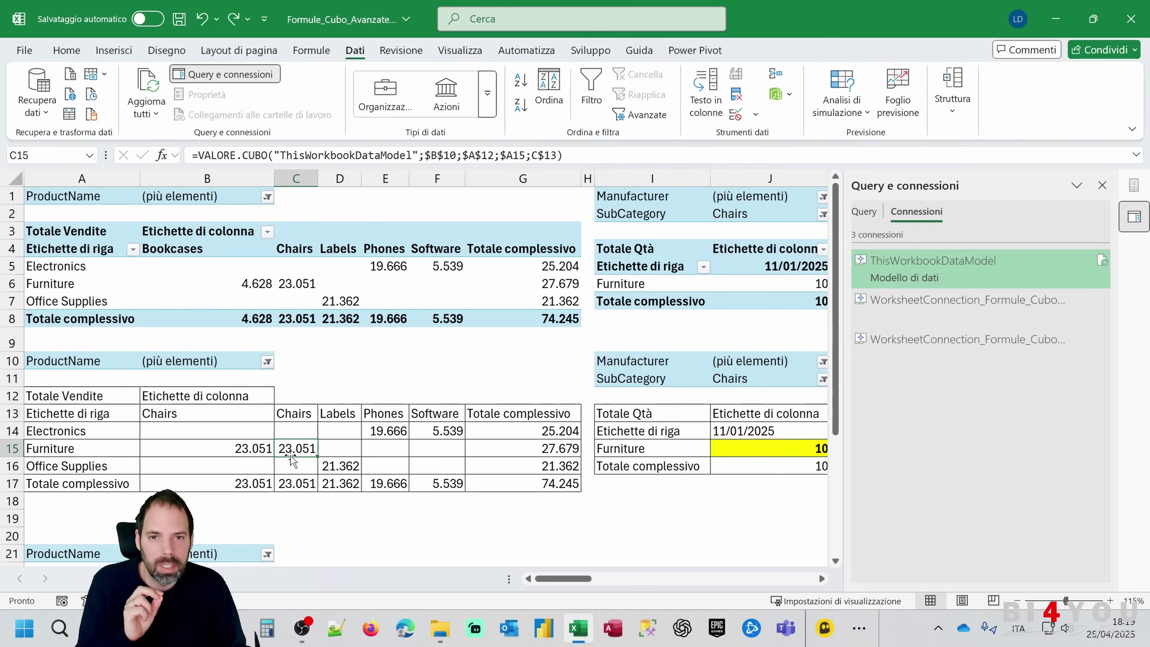
{"action": "mouse_move", "coordinate": [562, 580]}
{"action": "left_mouse_down"}
{"action": "mouse_move", "coordinate": [598, 580]}
{"action": "mouse_move", "coordinate": [563, 580]}
{"action": "left_mouse_up"}
{"action": "key", "text": "ctrl+c"}
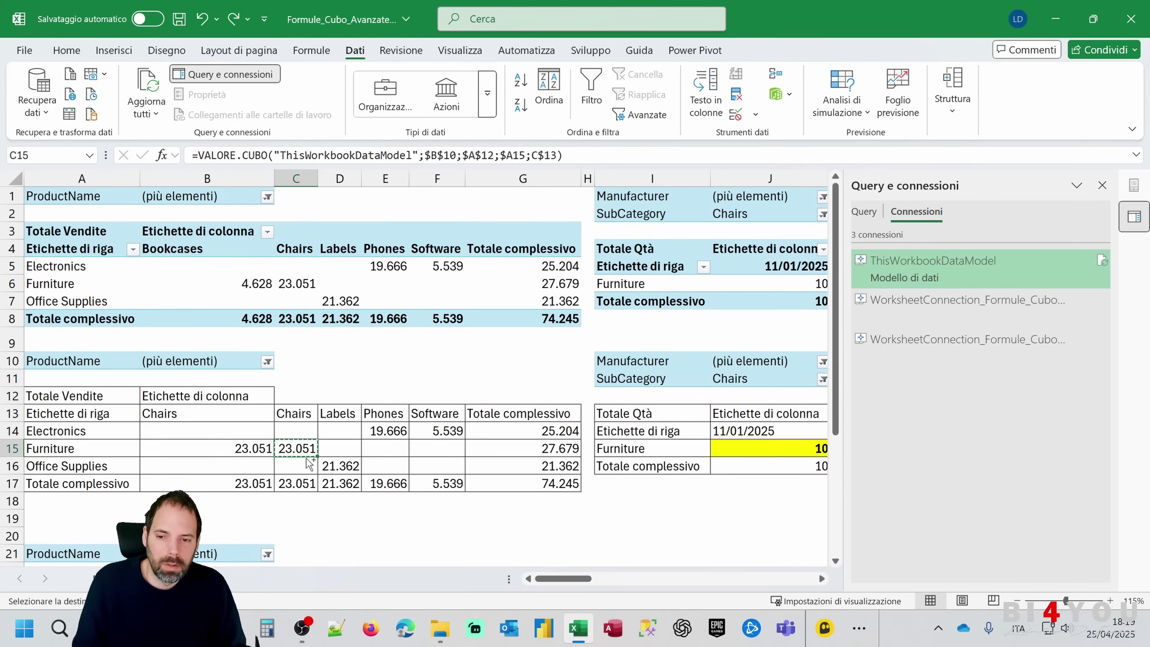
{"action": "left_click", "coordinate": [480, 536]}
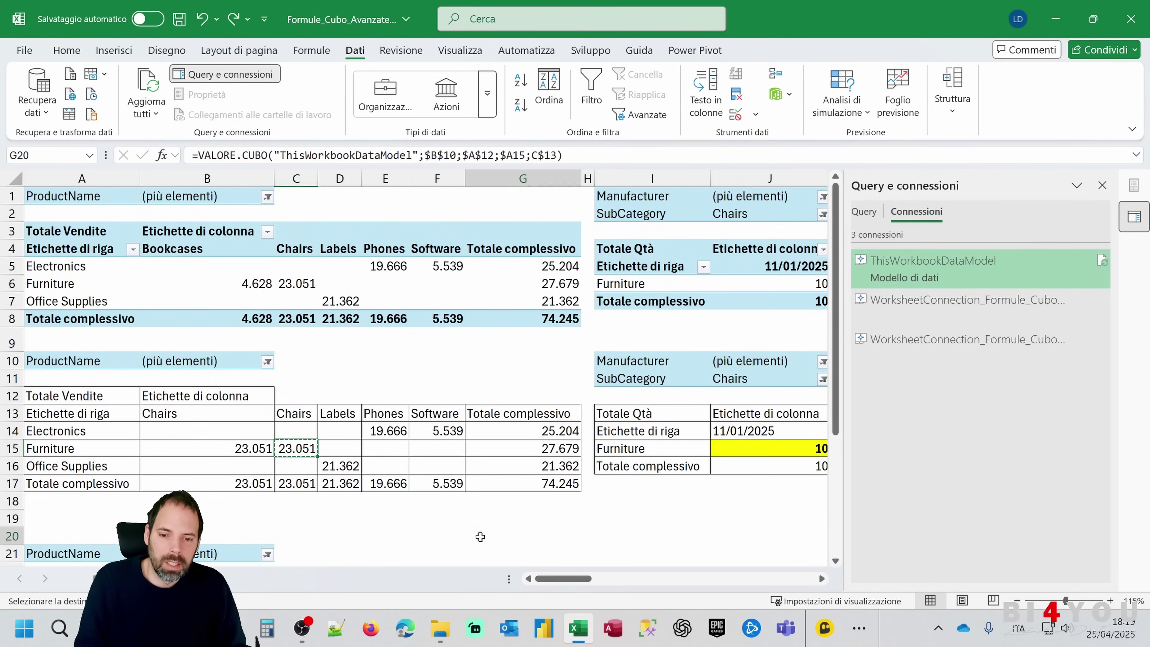
{"action": "key", "text": "Return"}
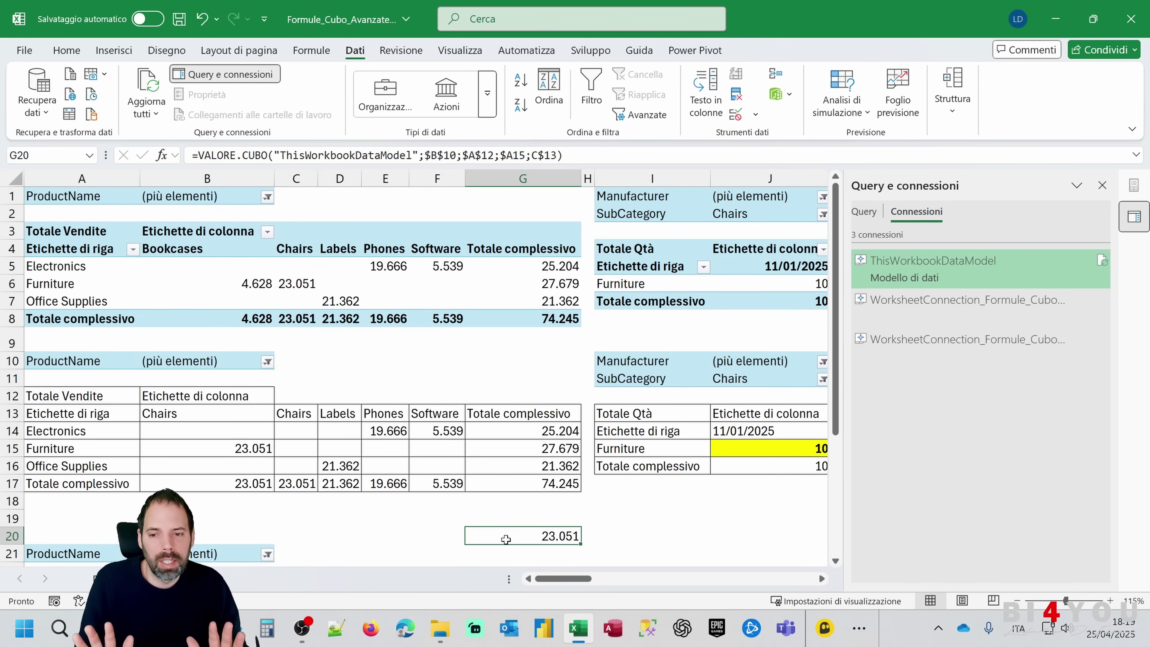
Move the Chairs cells to F10 and G10 and repoint G20's cube formula to G$10
{"action": "left_click", "coordinate": [226, 416]}
{"action": "left_click_drag", "start_coordinate": [274, 424], "coordinate": [448, 368]}
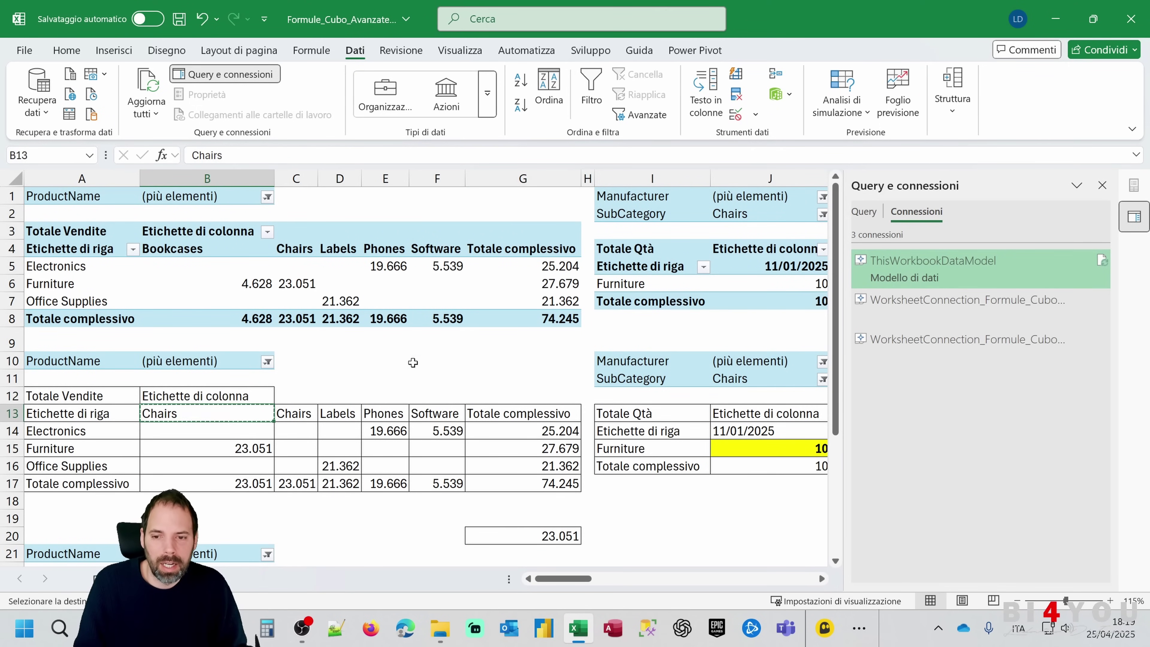
{"action": "double_click", "coordinate": [550, 537]}
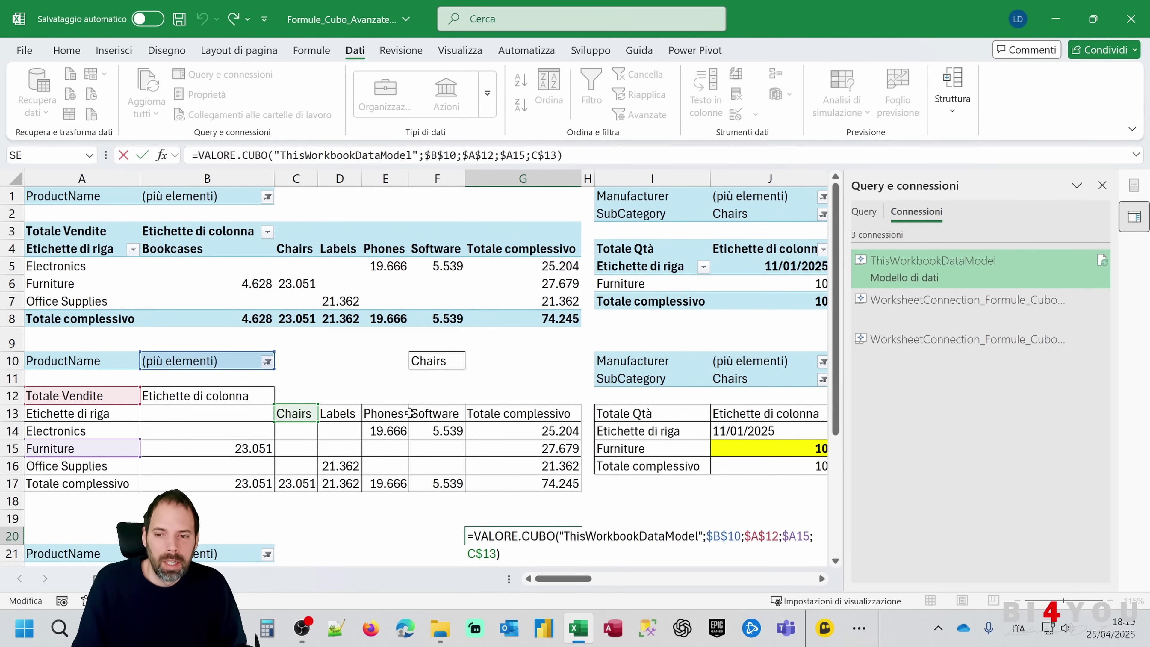
{"action": "key", "text": "Escape"}
{"action": "left_click", "coordinate": [296, 413]}
{"action": "left_click_drag", "start_coordinate": [299, 422], "coordinate": [497, 362]}
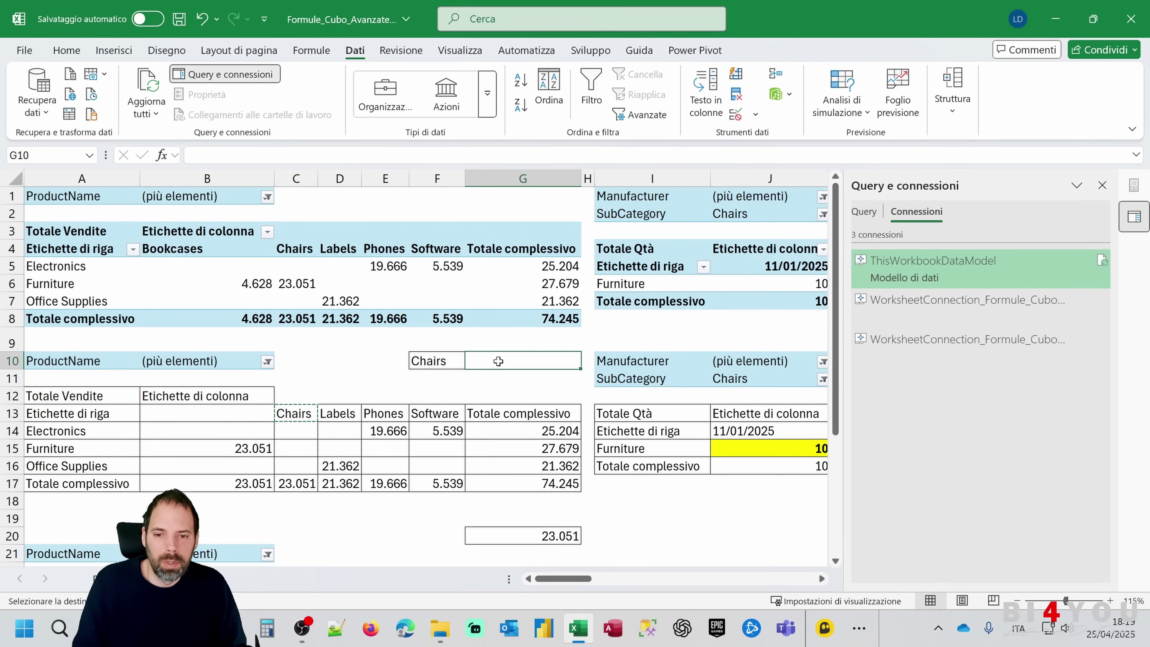
{"action": "double_click", "coordinate": [542, 535]}
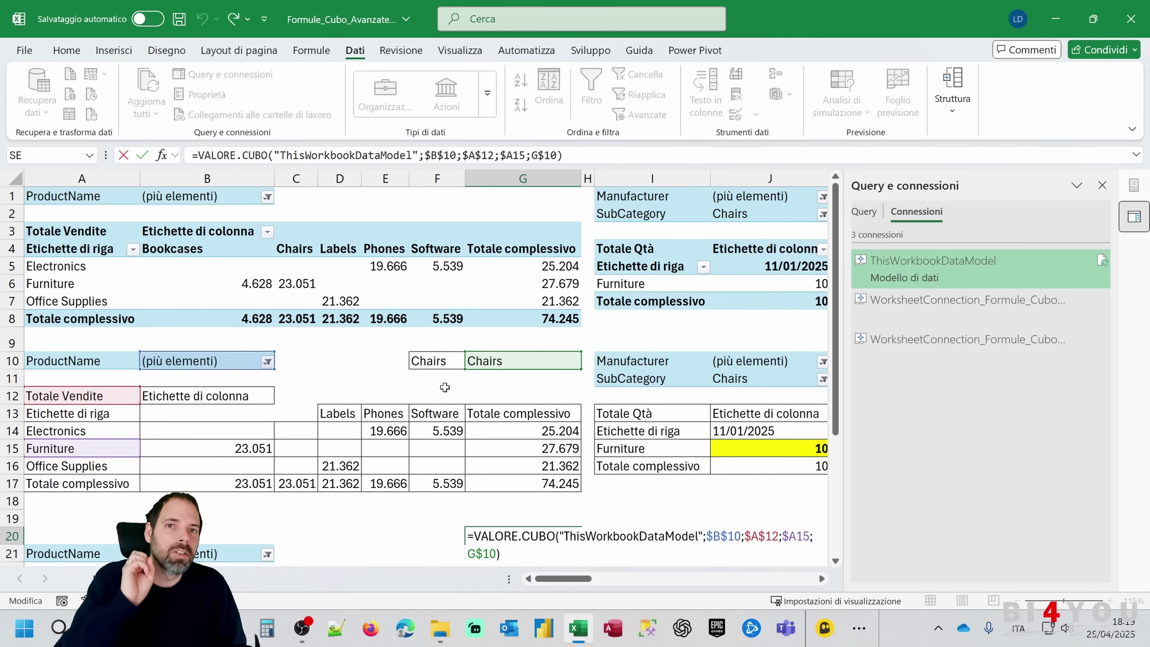
{"action": "key", "text": "ctrl+Return"}
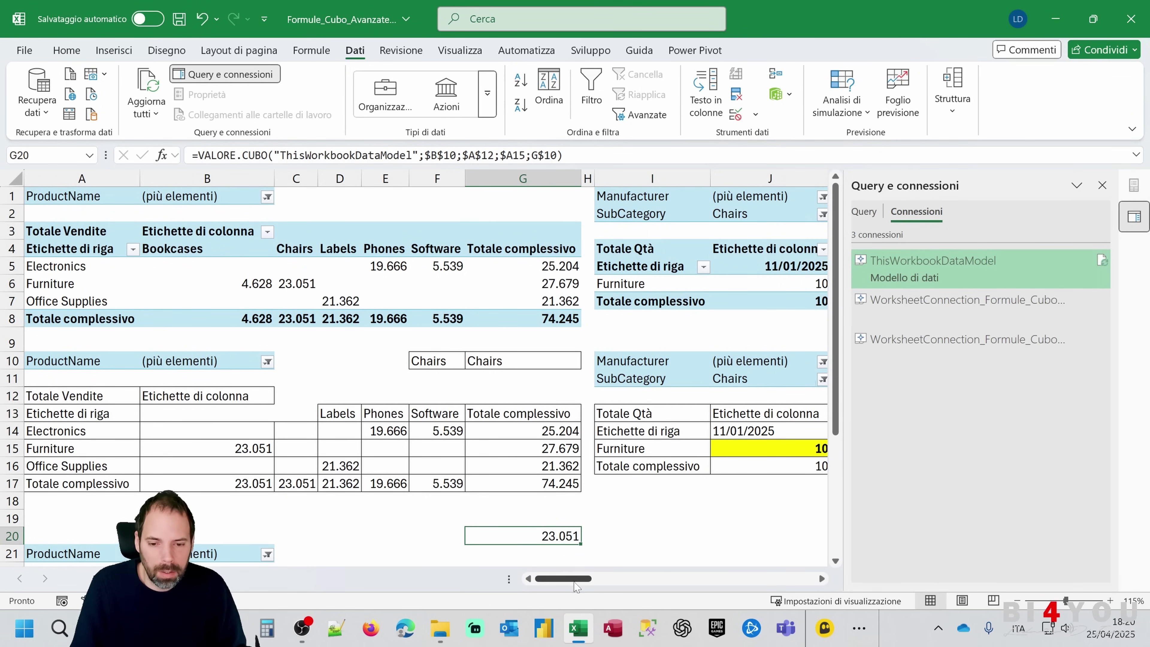
Open B10's ProductName filter list and close it without changes
{"action": "left_click_drag", "start_coordinate": [574, 584], "coordinate": [621, 585]}
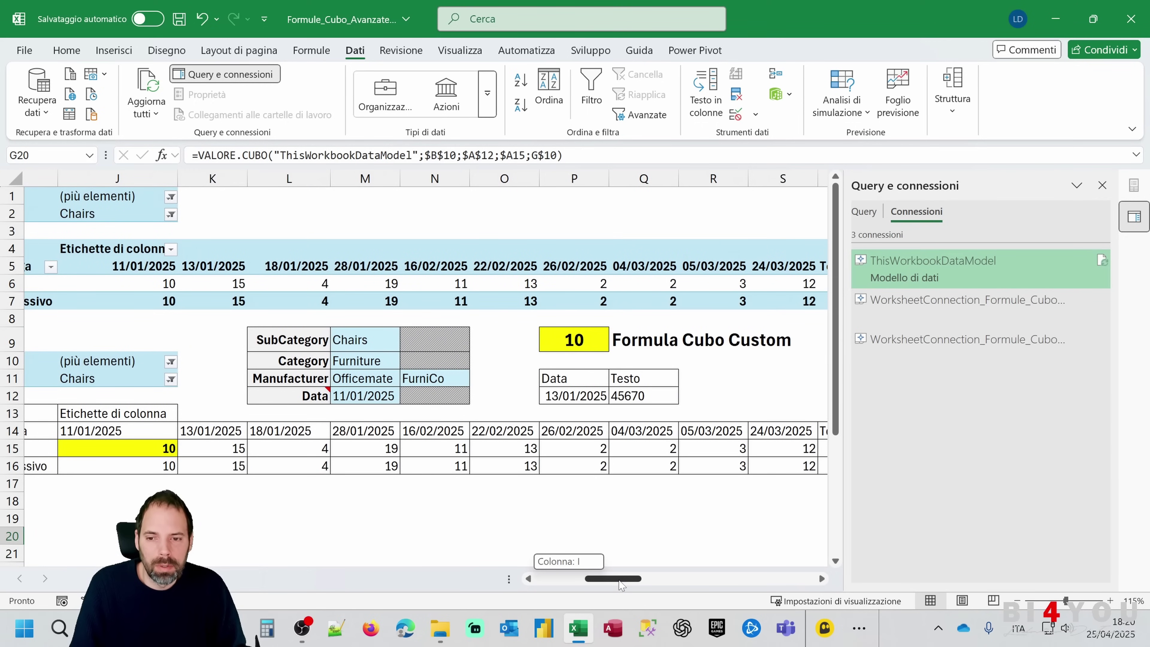
{"action": "left_click_drag", "start_coordinate": [621, 585], "coordinate": [565, 584]}
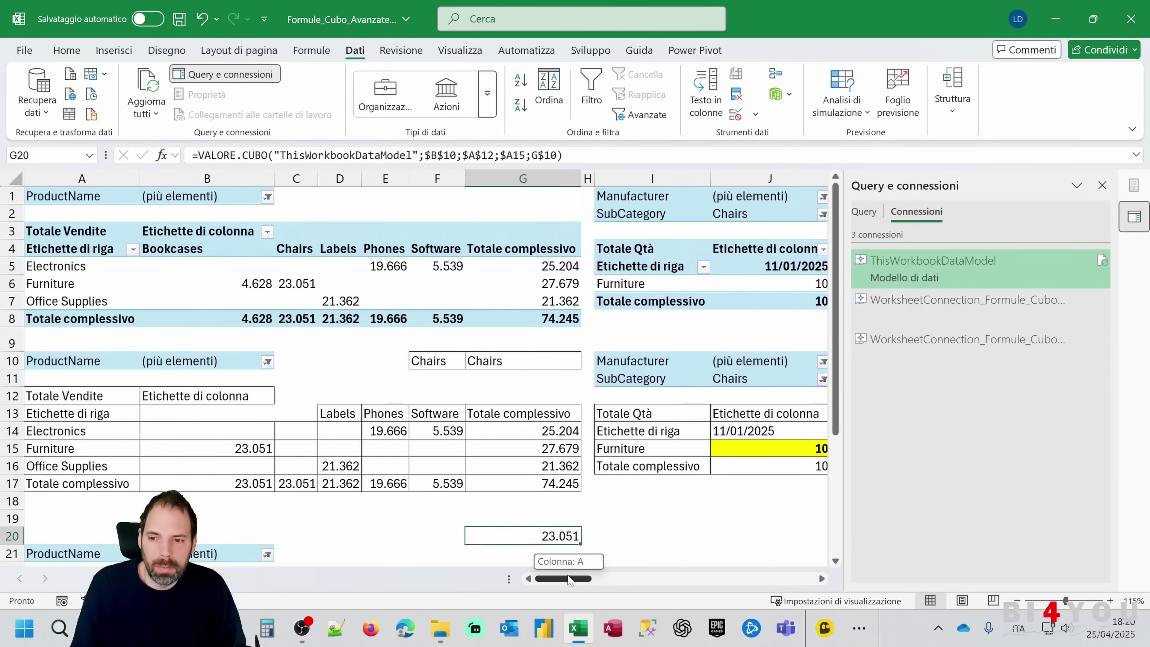
{"action": "left_click", "coordinate": [176, 362]}
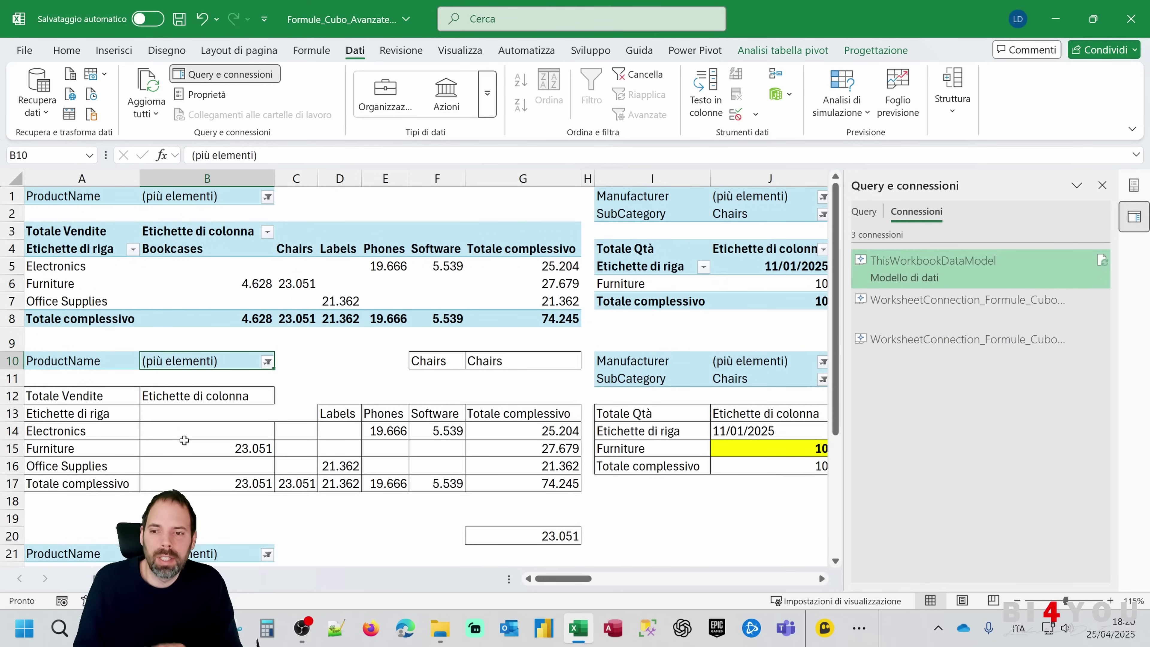
{"action": "left_click_drag", "start_coordinate": [31, 361], "coordinate": [158, 361]}
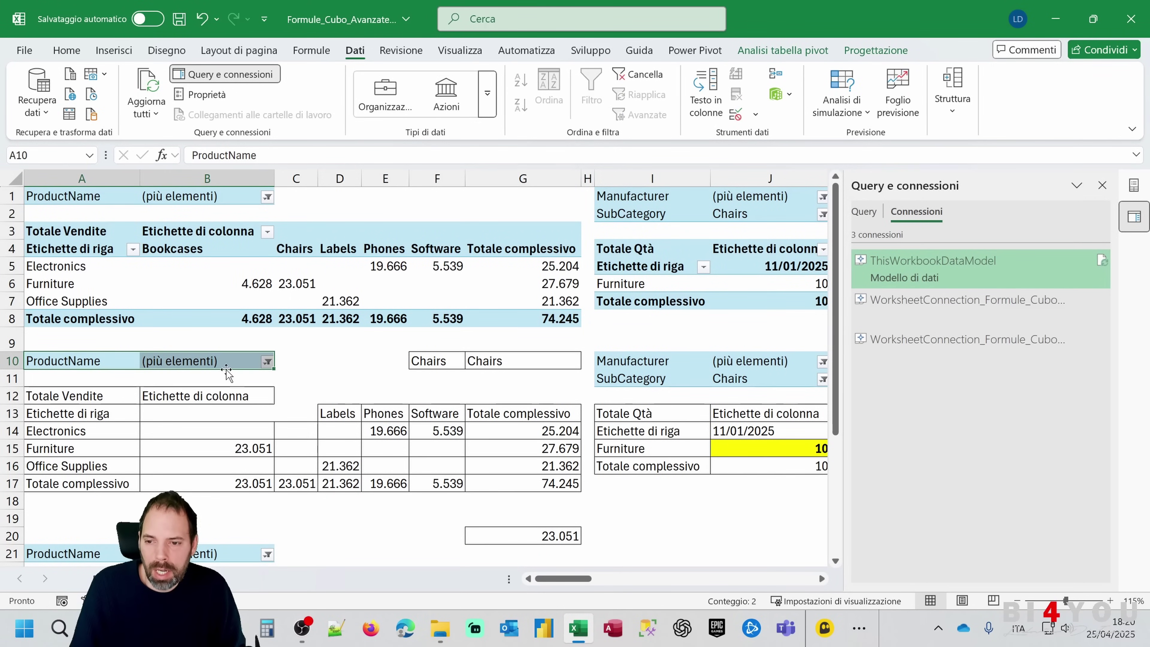
{"action": "left_click", "coordinate": [162, 360]}
{"action": "left_click", "coordinate": [267, 362]}
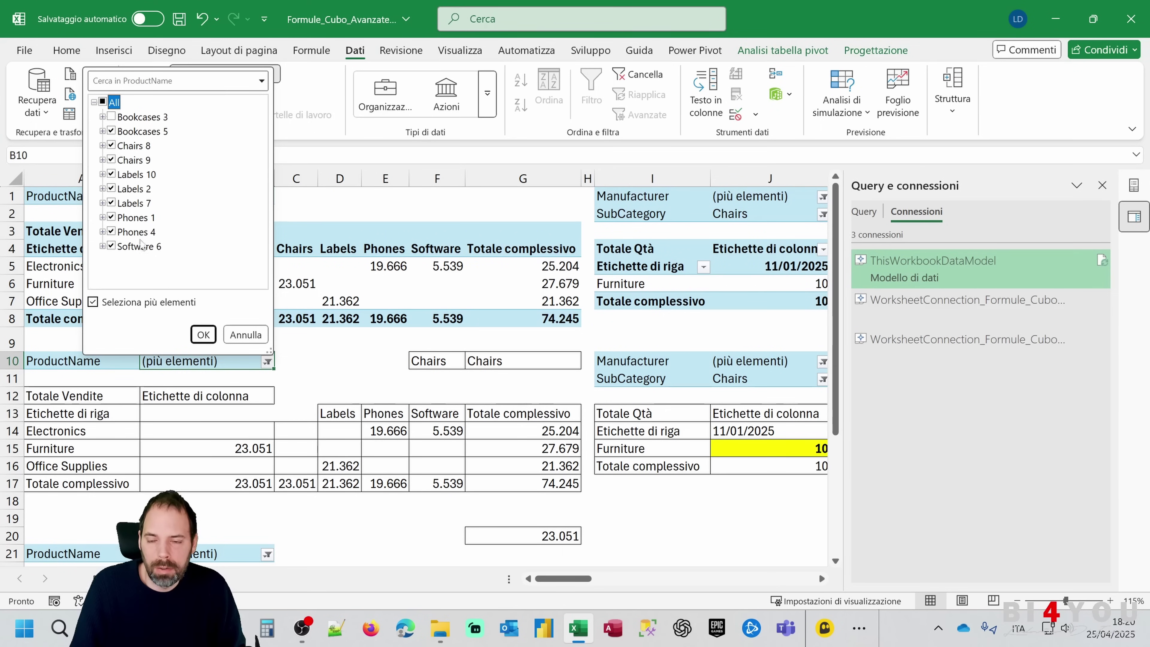
{"action": "left_click", "coordinate": [245, 334]}
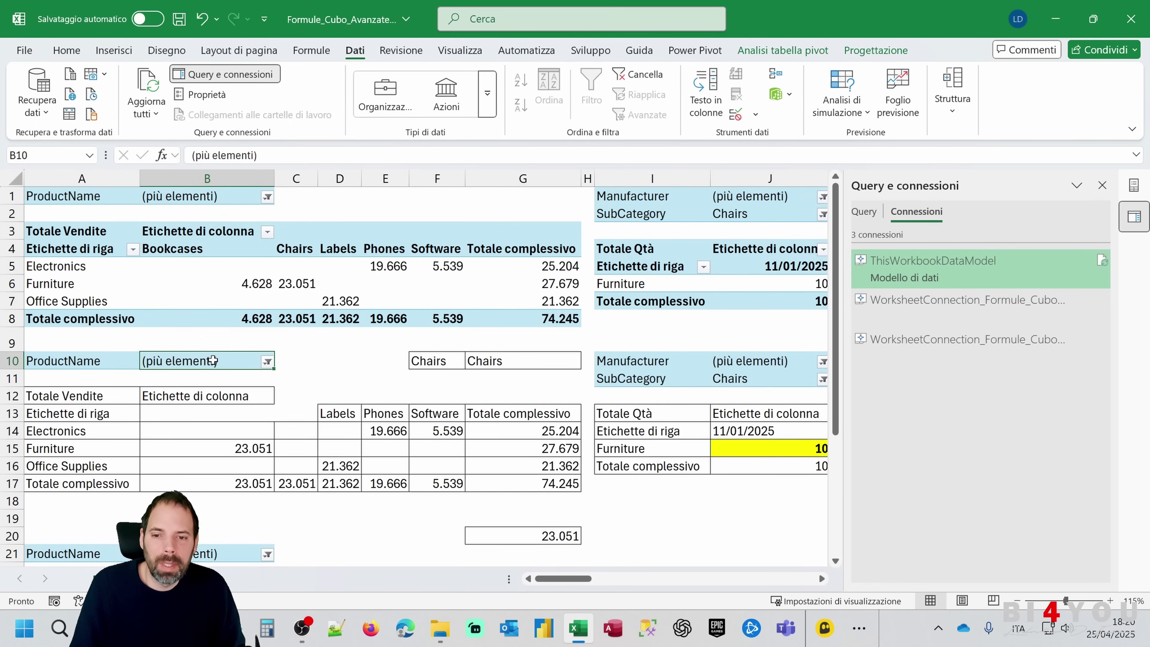
Check the Chairs member formula in G10, then select the custom cube formula in P9
{"action": "left_click", "coordinate": [491, 366]}
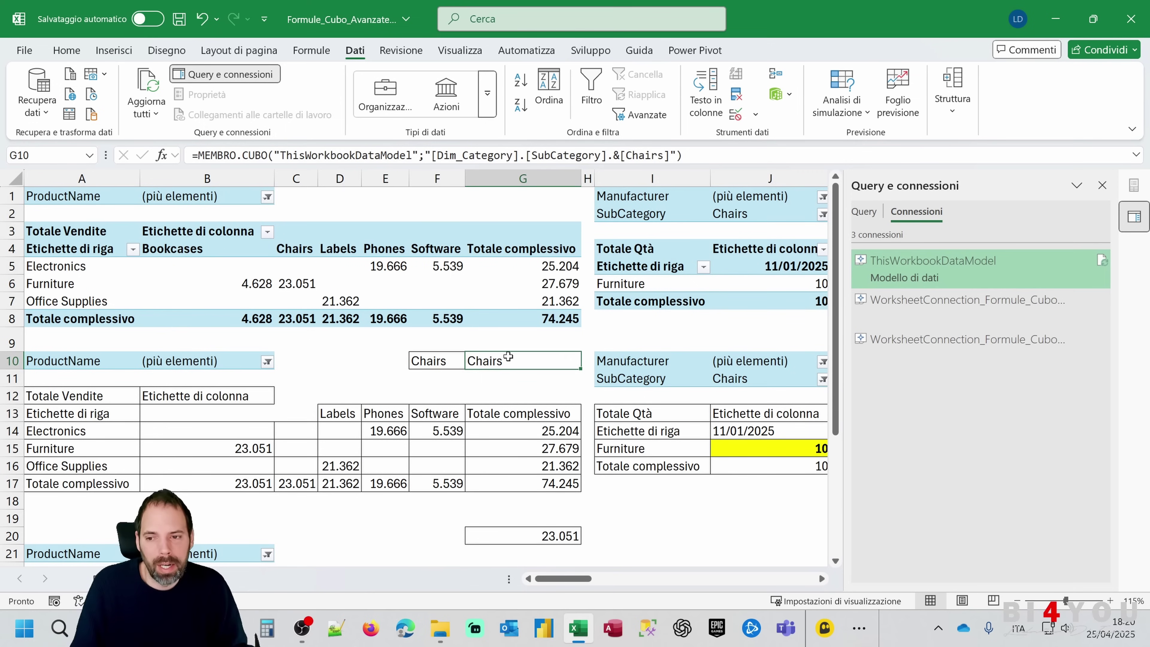
{"action": "left_click", "coordinate": [182, 358]}
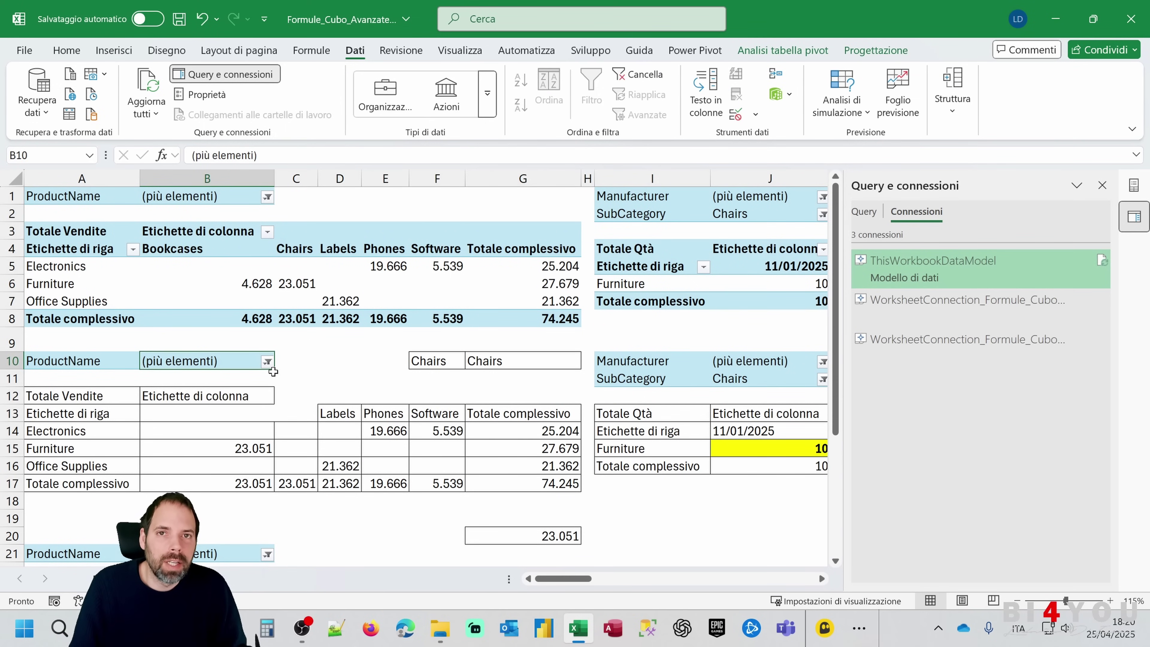
{"action": "left_click_drag", "start_coordinate": [581, 577], "coordinate": [629, 578]}
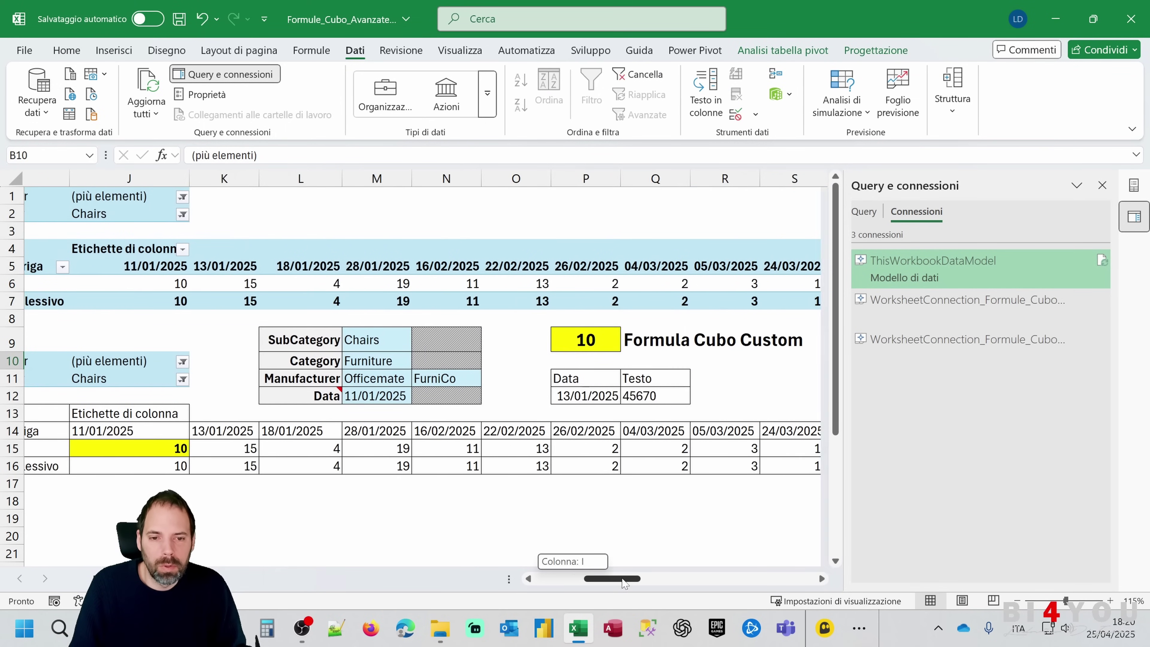
{"action": "left_click", "coordinate": [585, 339]}
Move the custom cube formula from P9 into L19 and recommit it
{"action": "key", "text": "ctrl+c"}
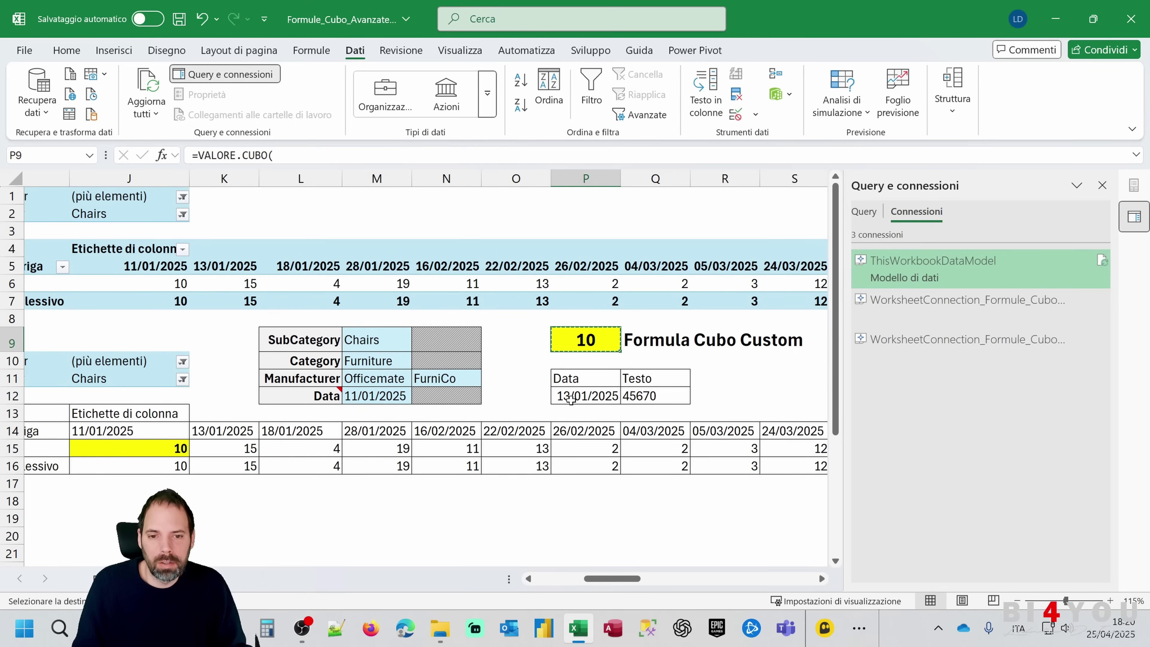
{"action": "left_click", "coordinate": [322, 521]}
{"action": "key", "text": "ctrl+v"}
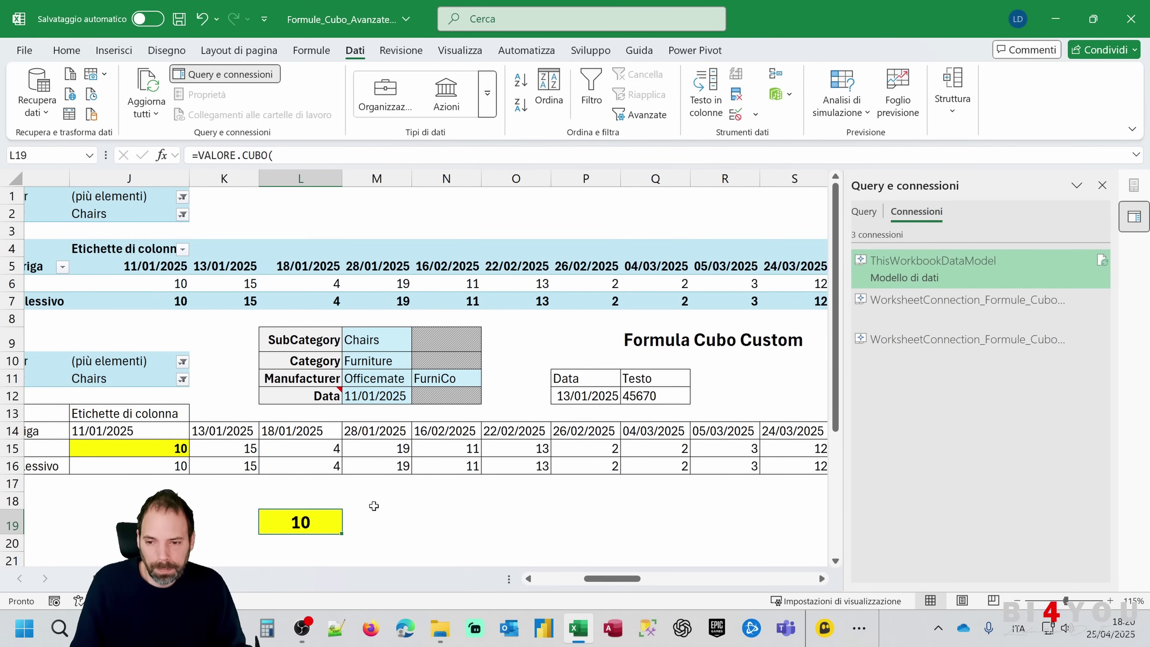
{"action": "double_click", "coordinate": [283, 521]}
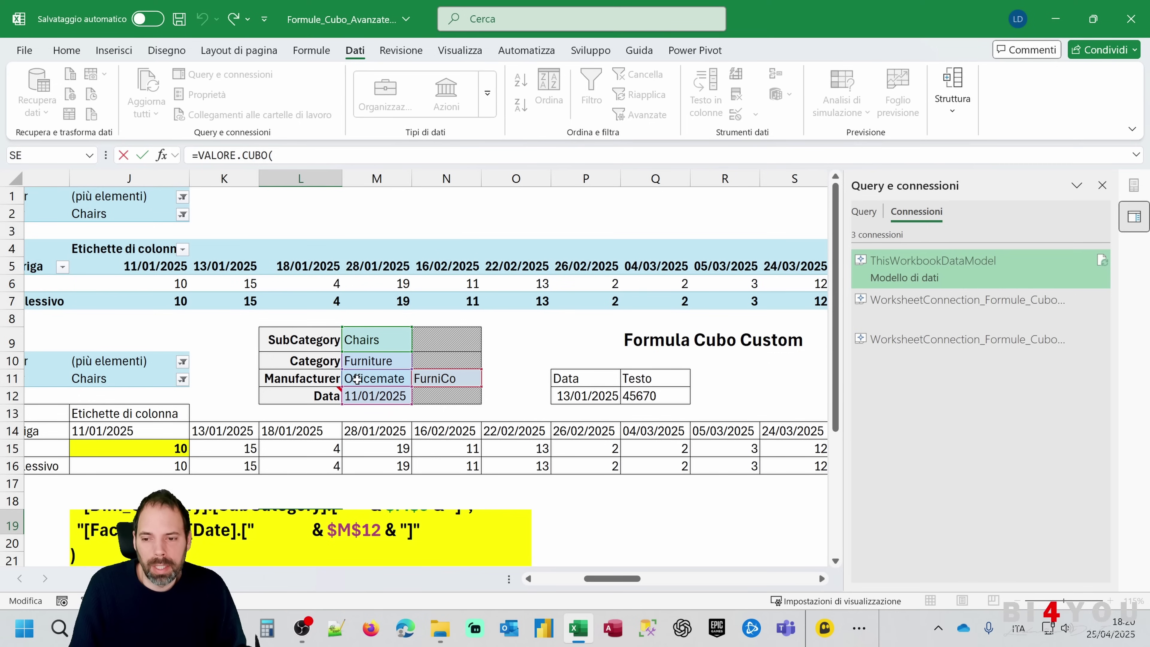
{"action": "key", "text": "ctrl+Return"}
Change the Data cell M12 to 13/01/2025 so L19 returns 15
{"action": "left_click", "coordinate": [357, 397]}
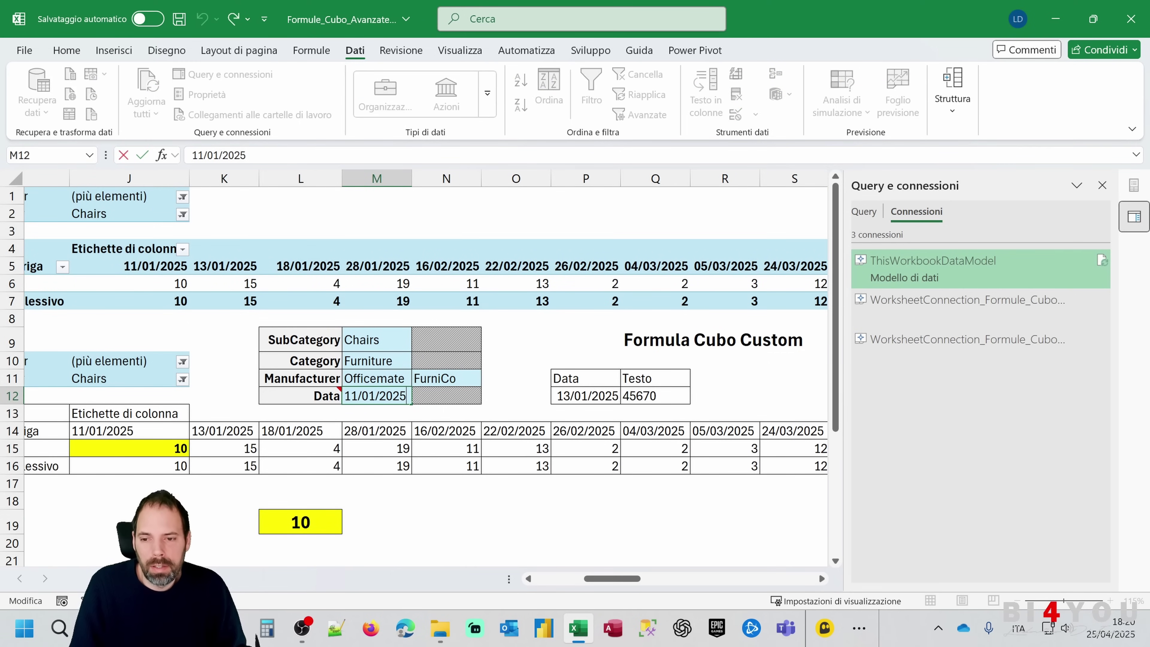
{"action": "key", "text": "BackSpace"}
{"action": "type", "text": "3"}
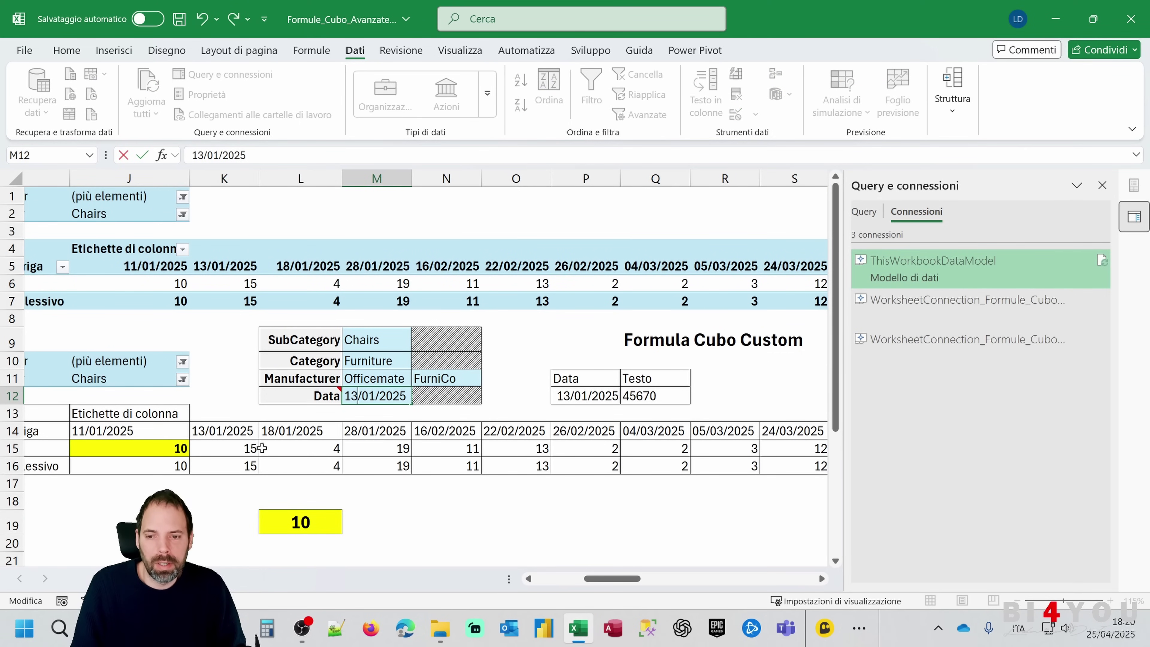
{"action": "key", "text": "Return"}
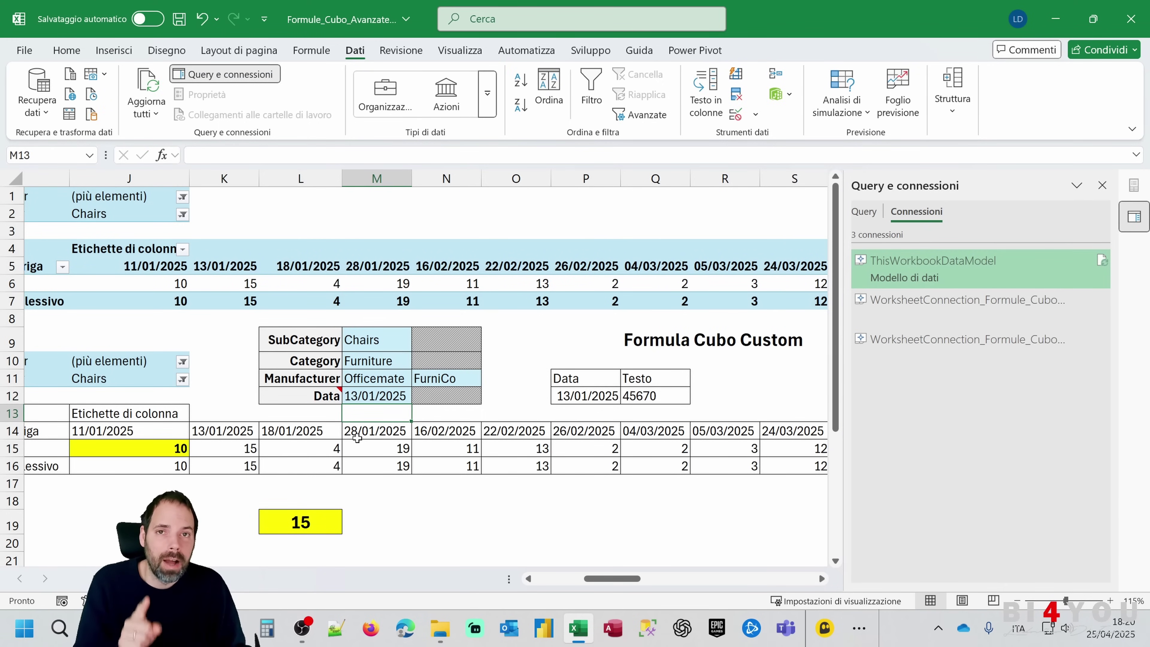
Review M12's number format in Formato celle and cancel without changes
{"action": "key", "text": "Up"}
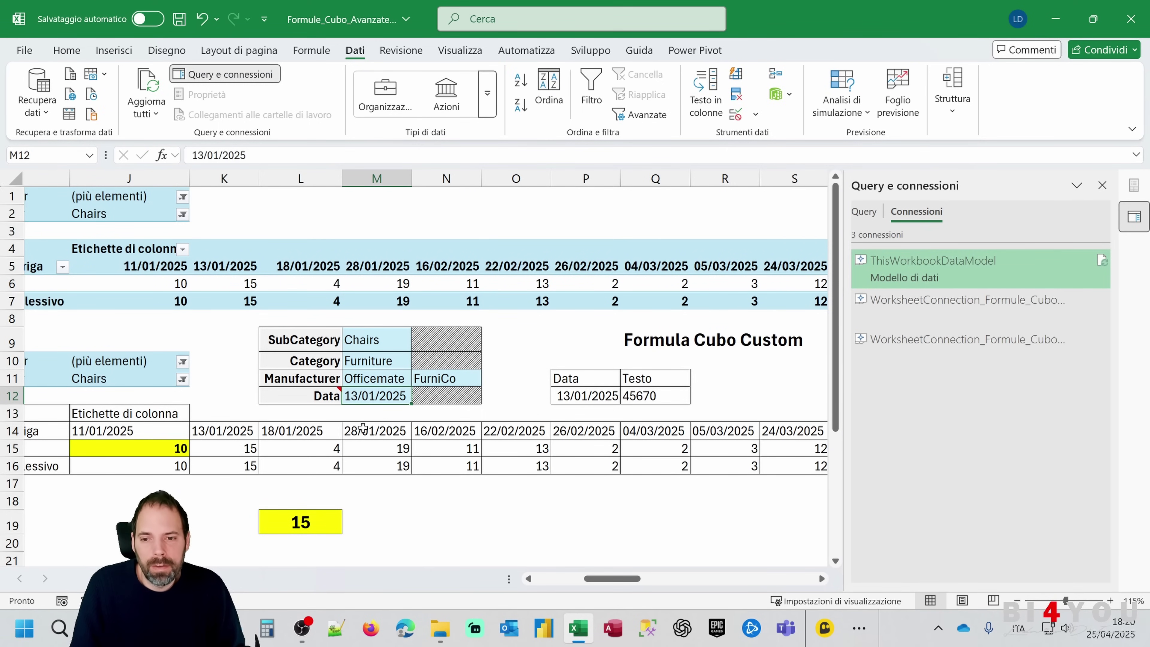
{"action": "right_click", "coordinate": [371, 395]}
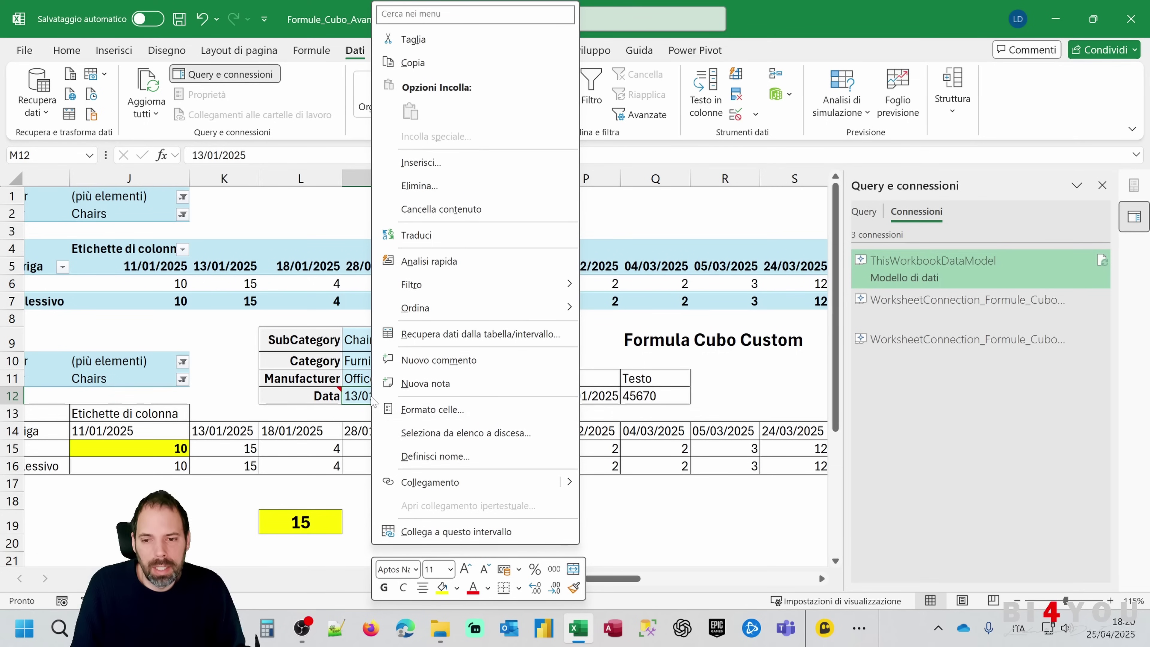
{"action": "left_click", "coordinate": [408, 406]}
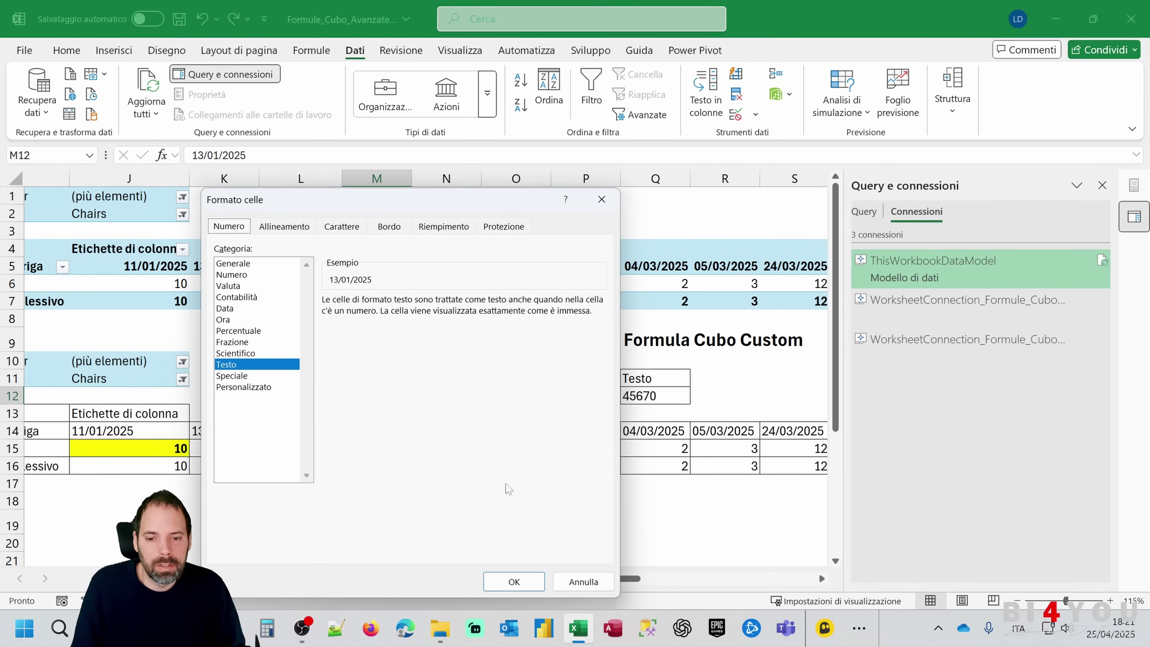
{"action": "left_click", "coordinate": [593, 579]}
{"action": "mouse_move", "coordinate": [610, 579]}
{"action": "left_mouse_down"}
{"action": "mouse_move", "coordinate": [553, 579]}
{"action": "mouse_move", "coordinate": [517, 538]}
{"action": "left_mouse_up"}
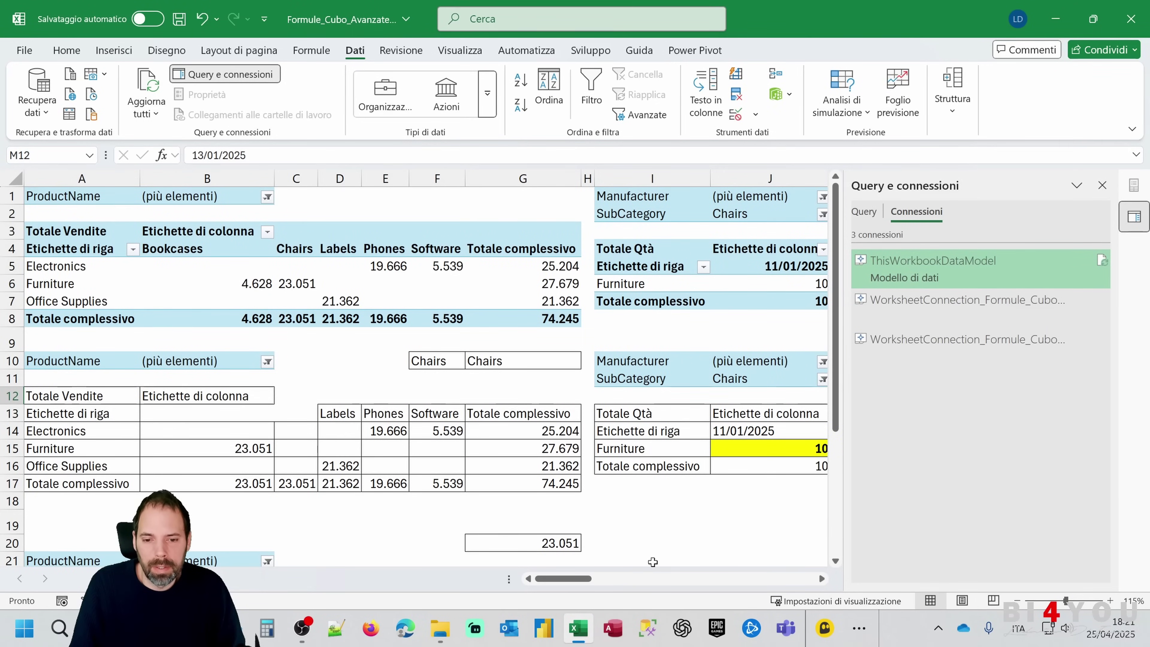
{"action": "mouse_move", "coordinate": [579, 578]}
{"action": "left_mouse_down"}
{"action": "mouse_move", "coordinate": [633, 583]}
{"action": "mouse_move", "coordinate": [618, 581]}
{"action": "left_mouse_up"}
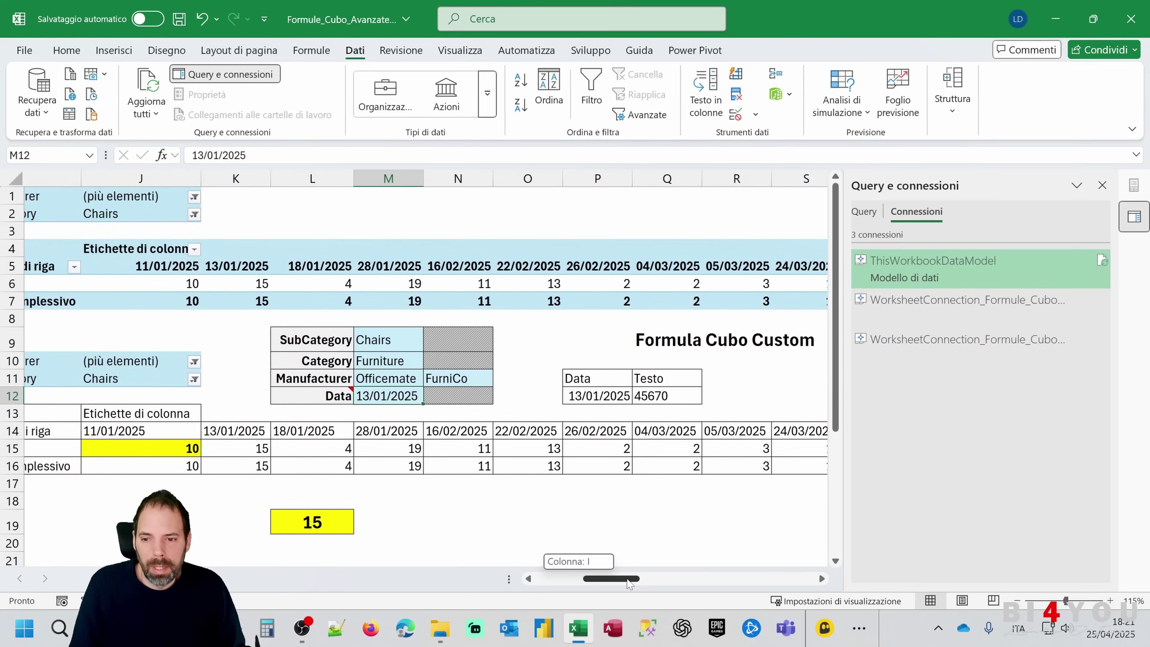
{"action": "left_click", "coordinate": [164, 430]}
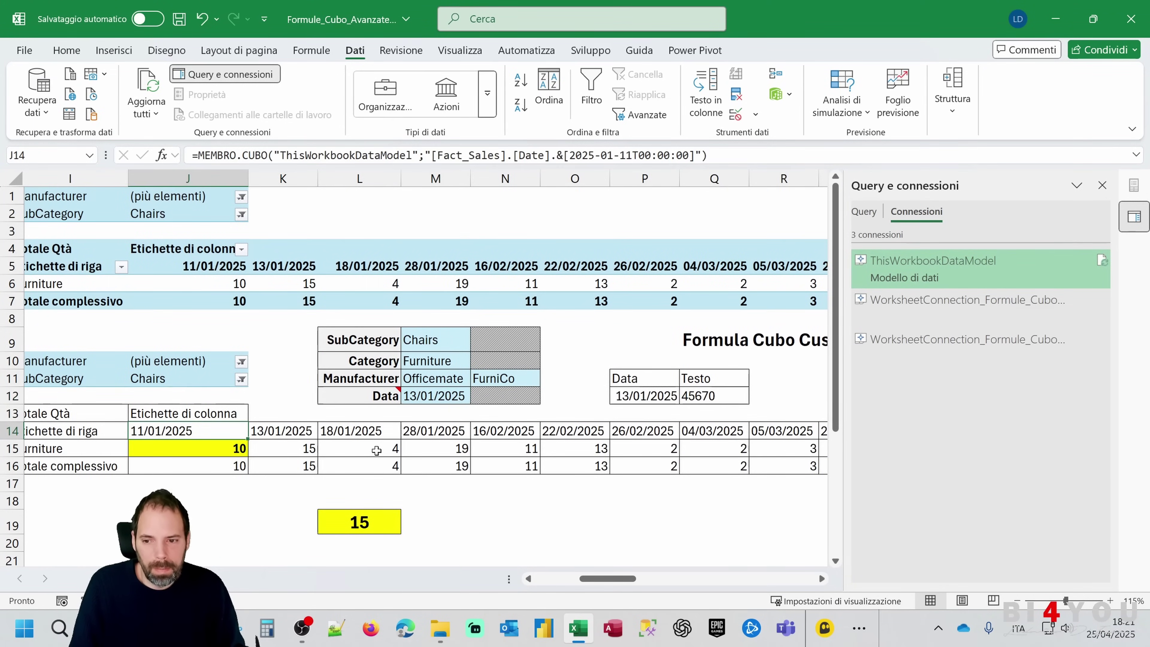
Enter 13/01/2025 over J14's date header and format it as Testo, leaving 45670
{"action": "type", "text": "1/"}
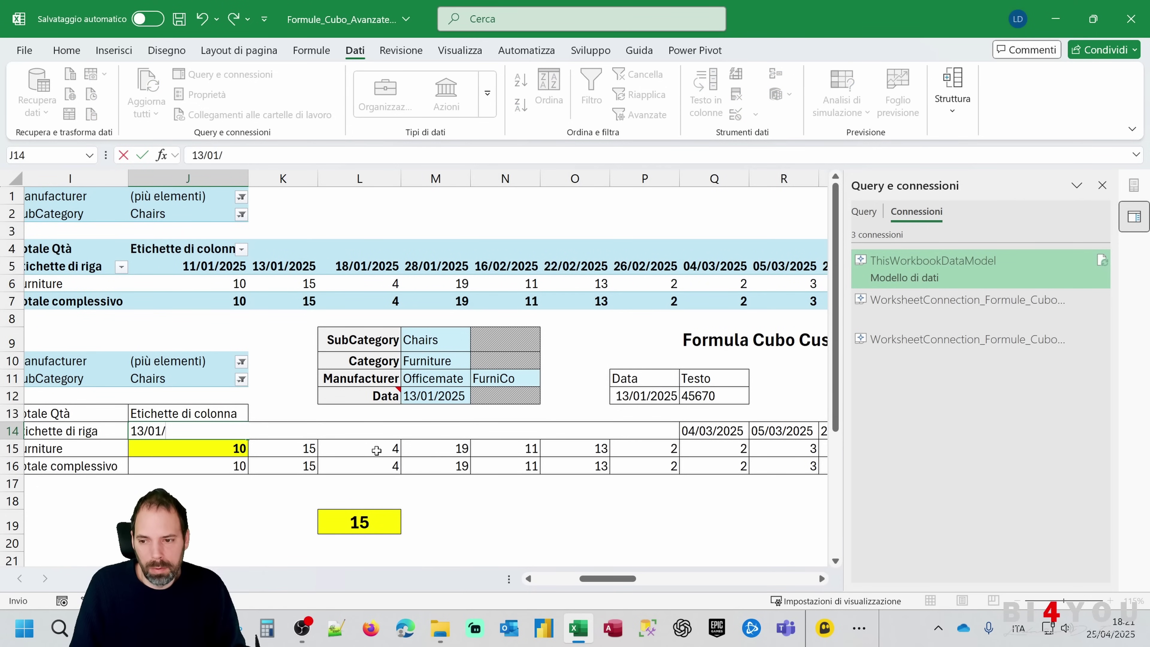
{"action": "type", "text": "2025"}
{"action": "key", "text": "Return"}
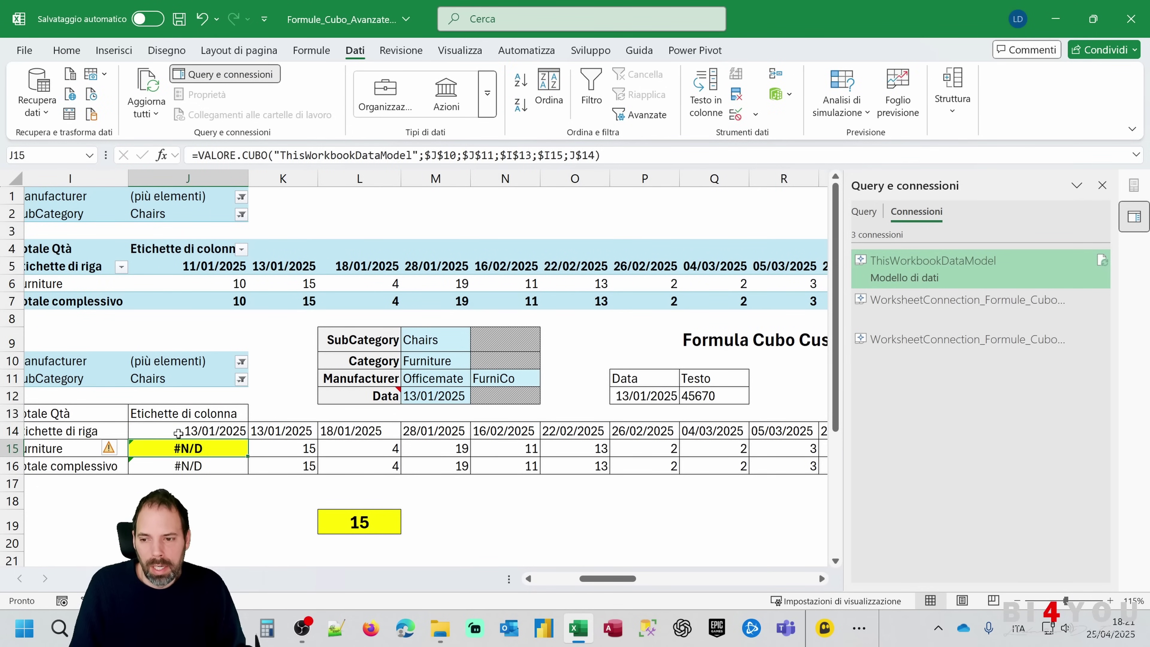
{"action": "right_click", "coordinate": [177, 433]}
{"action": "left_click", "coordinate": [239, 469]}
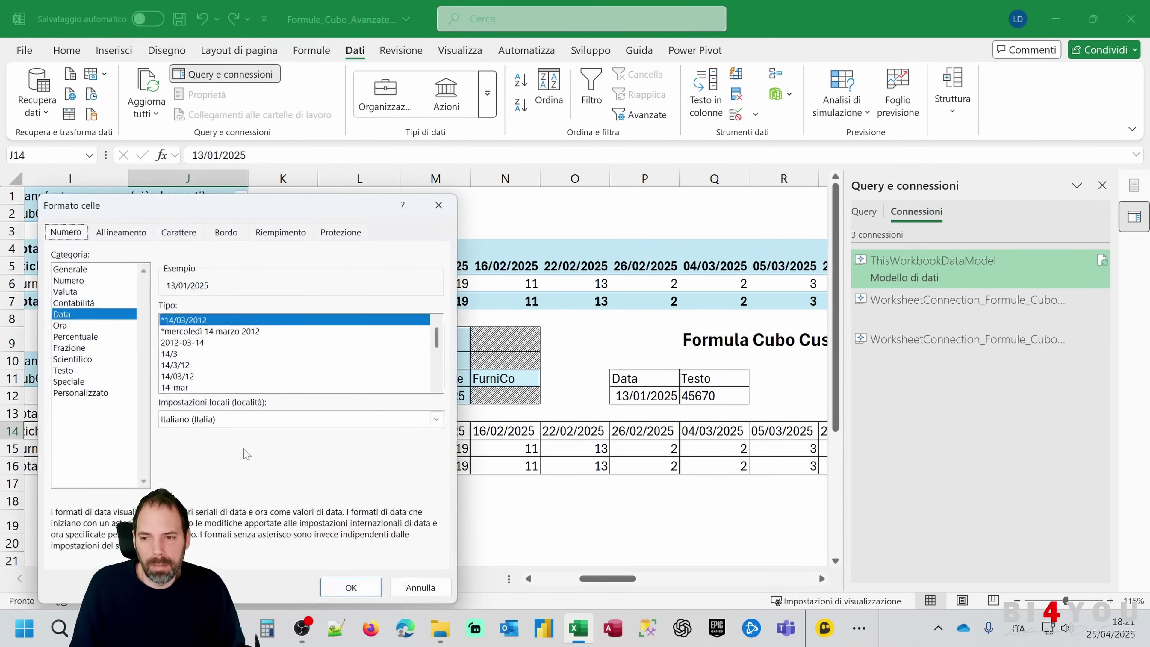
{"action": "left_click", "coordinate": [67, 370]}
{"action": "left_click", "coordinate": [351, 588]}
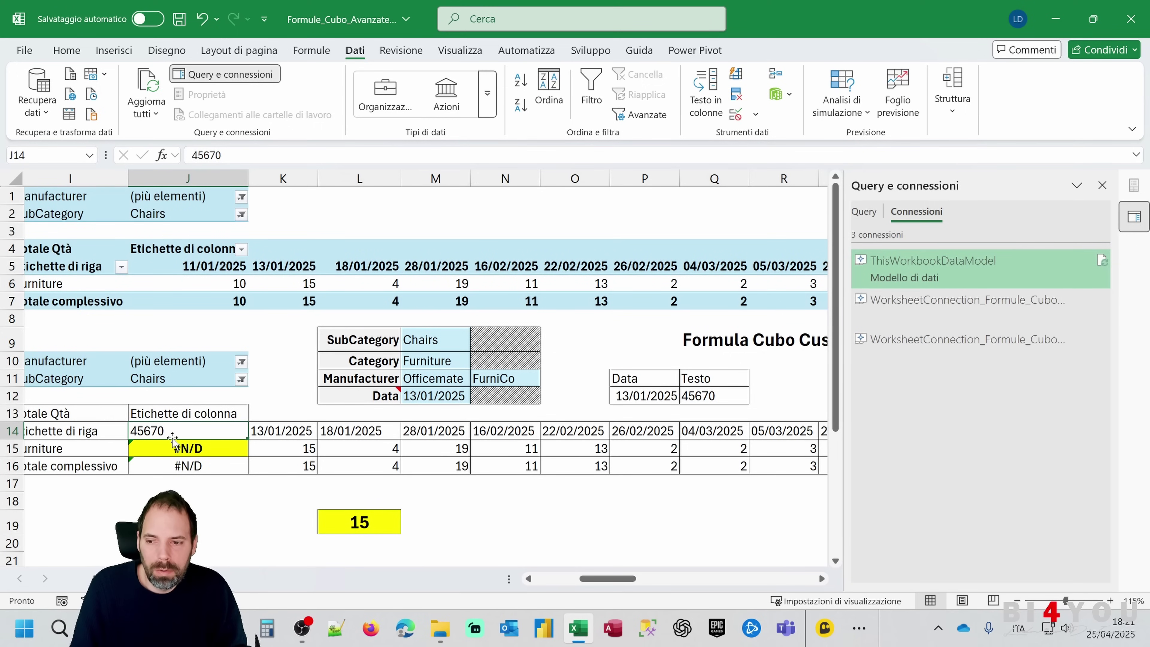
{"action": "key", "text": "ctrl+z"}
{"action": "key", "text": "F2"}
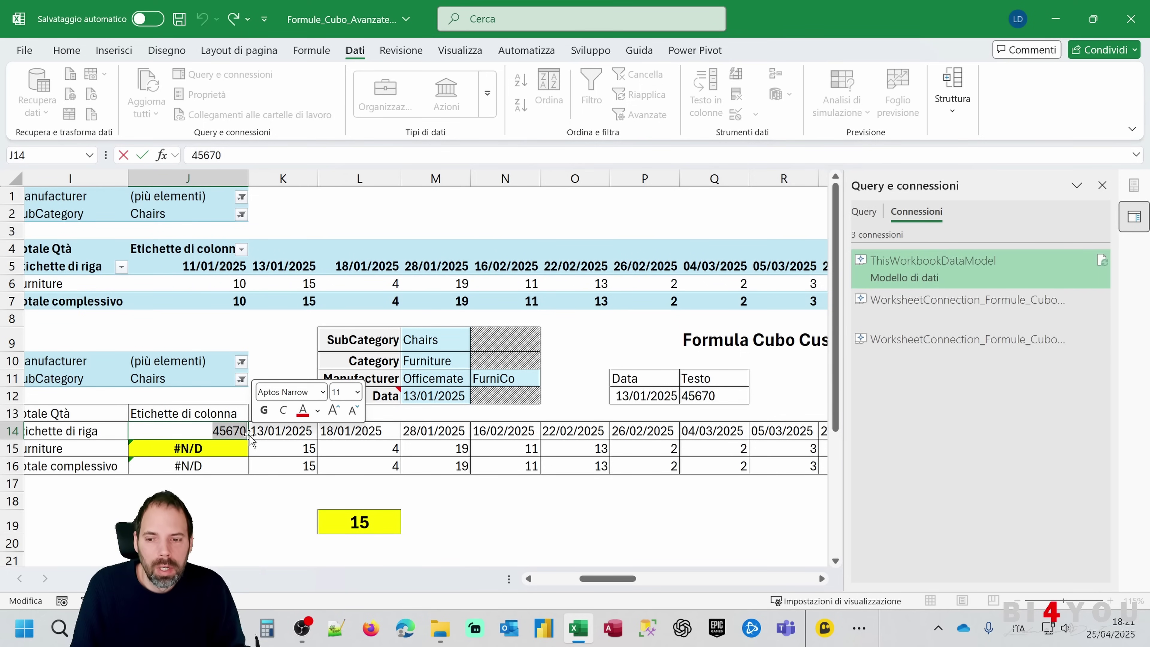
{"action": "key", "text": "Return"}
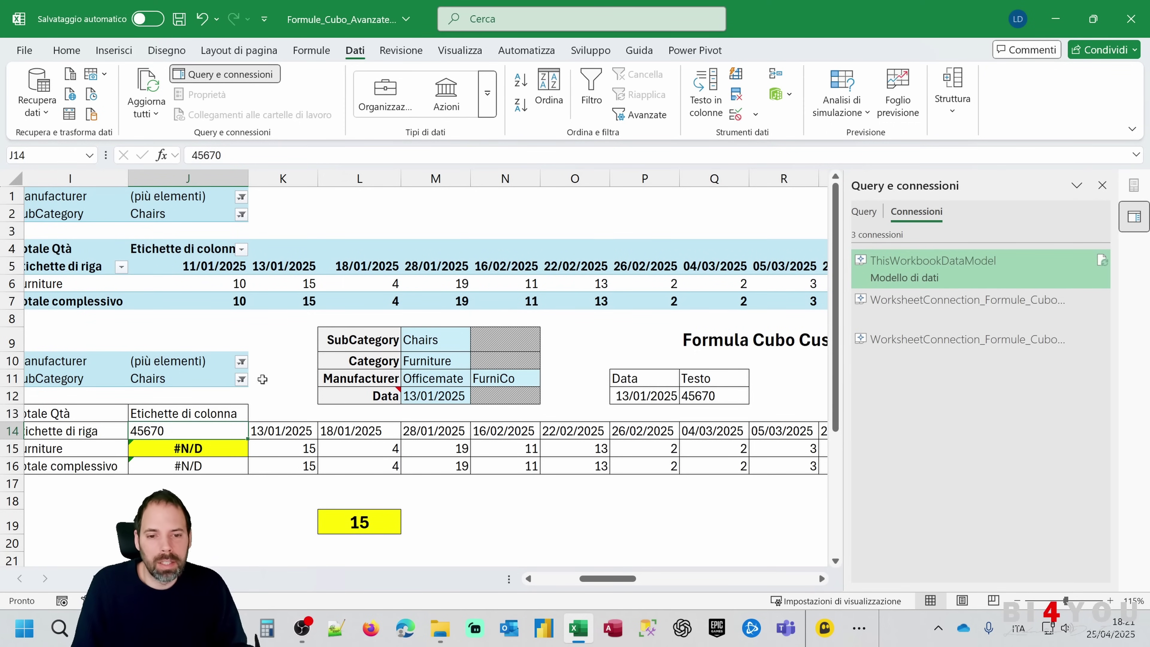
Compare the Data/Testo example cells, then re-enter 13/01/2025 as text in J14
{"action": "left_click_drag", "start_coordinate": [714, 379], "coordinate": [710, 399]}
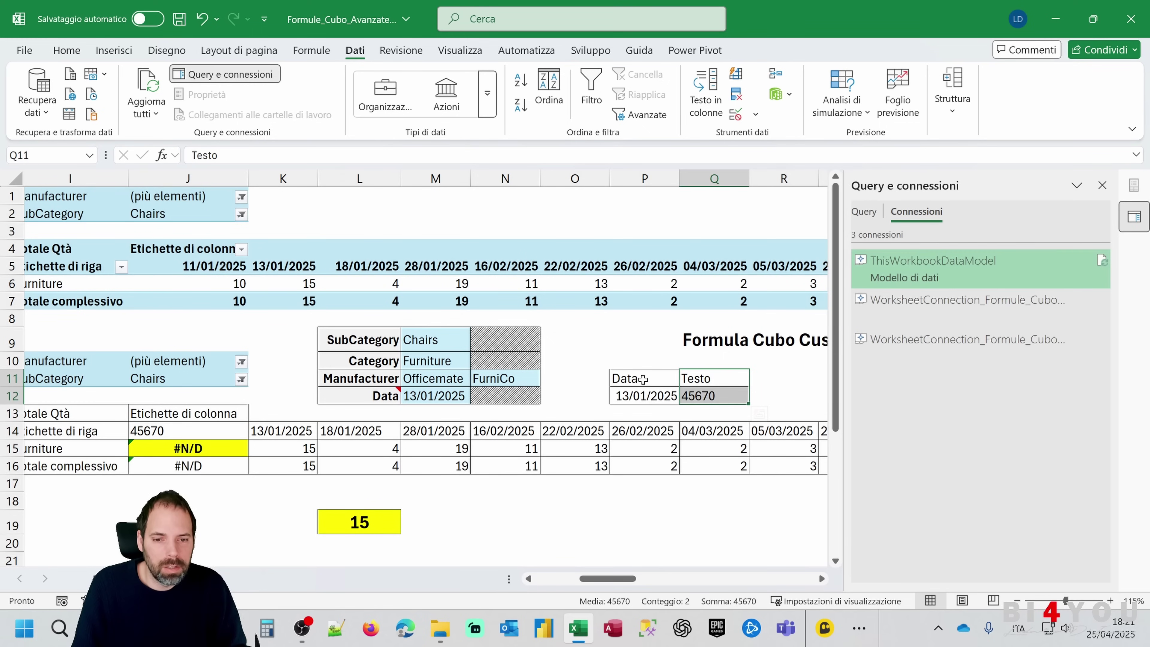
{"action": "left_click_drag", "start_coordinate": [643, 379], "coordinate": [643, 396]}
{"action": "left_click", "coordinate": [244, 431]}
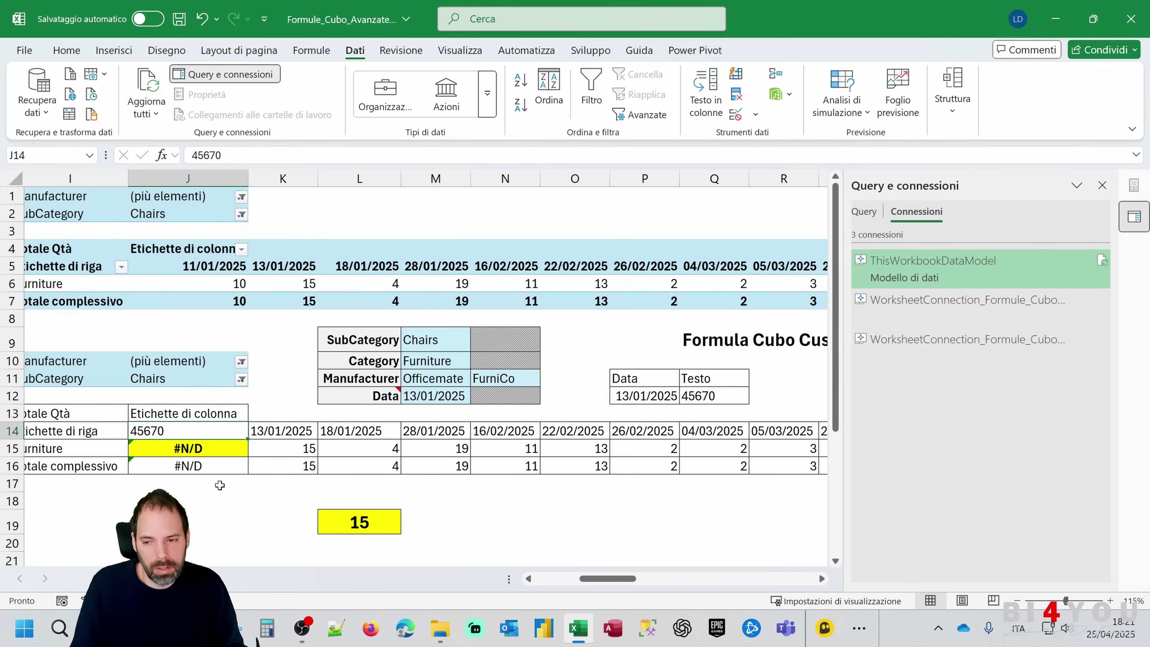
{"action": "type", "text": "13/01/20"}
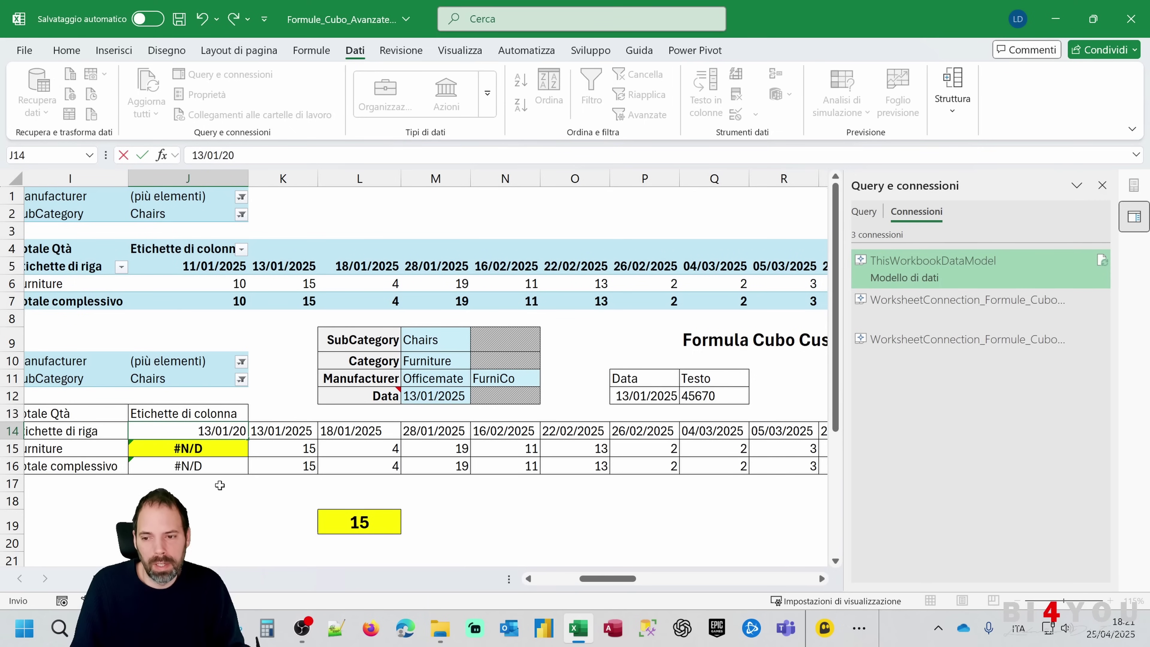
{"action": "type", "text": "25"}
{"action": "key", "text": "Return"}
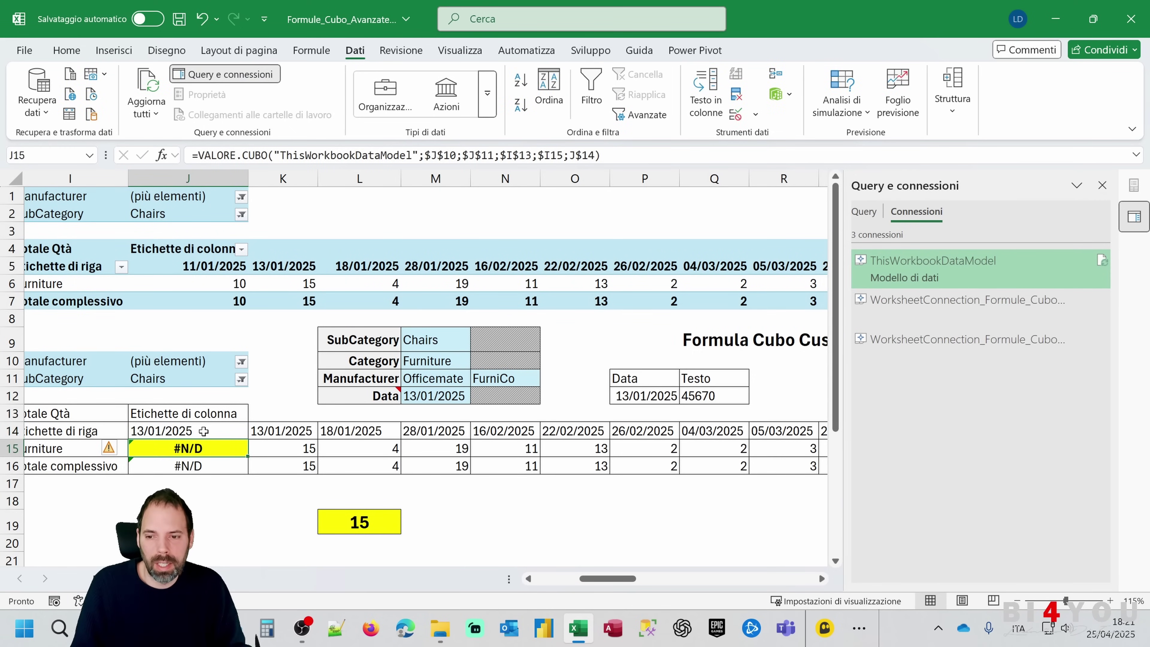
Check the Formato celle settings of J14, then of Data cell M12
{"action": "right_click", "coordinate": [207, 433]}
{"action": "left_click", "coordinate": [253, 405]}
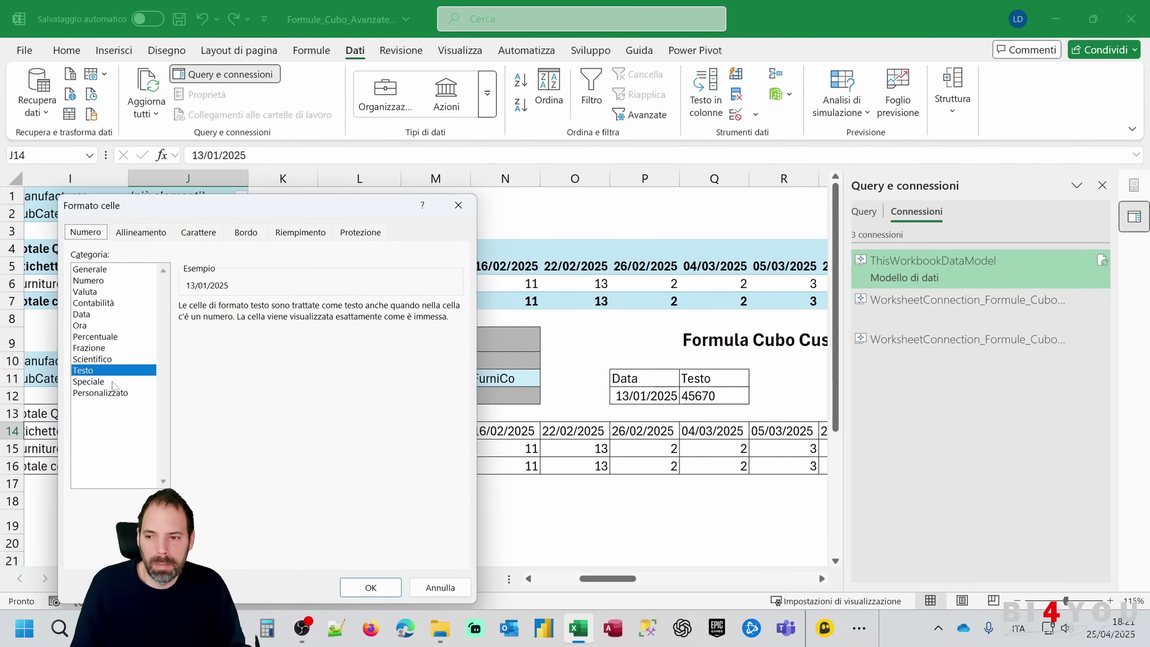
{"action": "key", "text": "Return"}
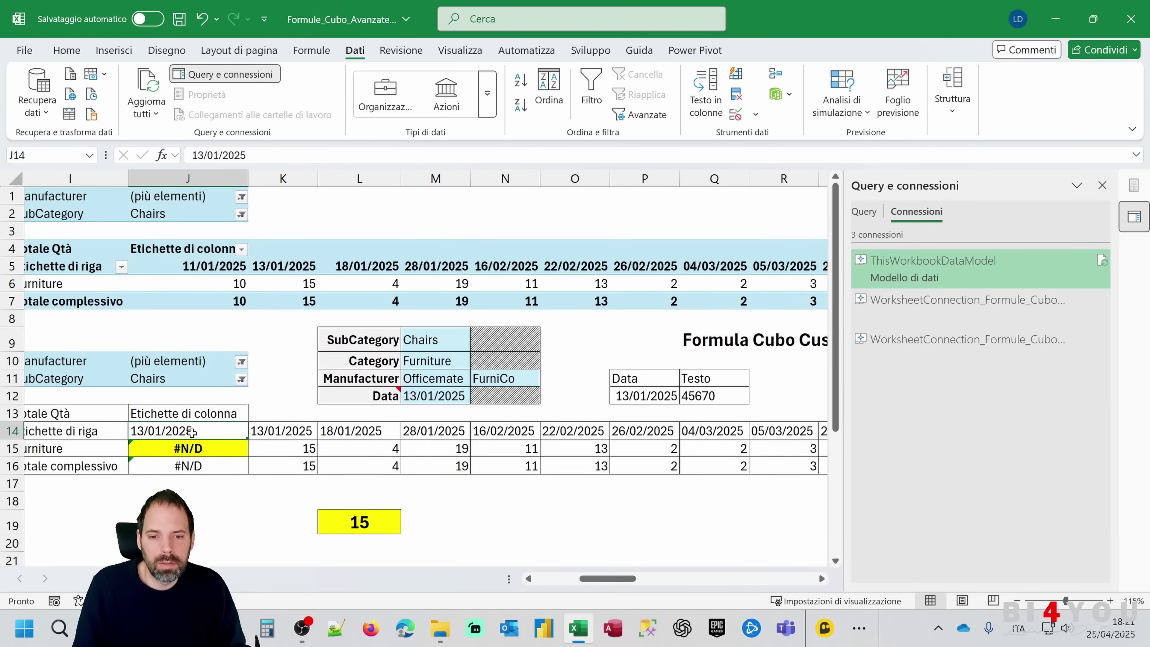
{"action": "left_click", "coordinate": [425, 397]}
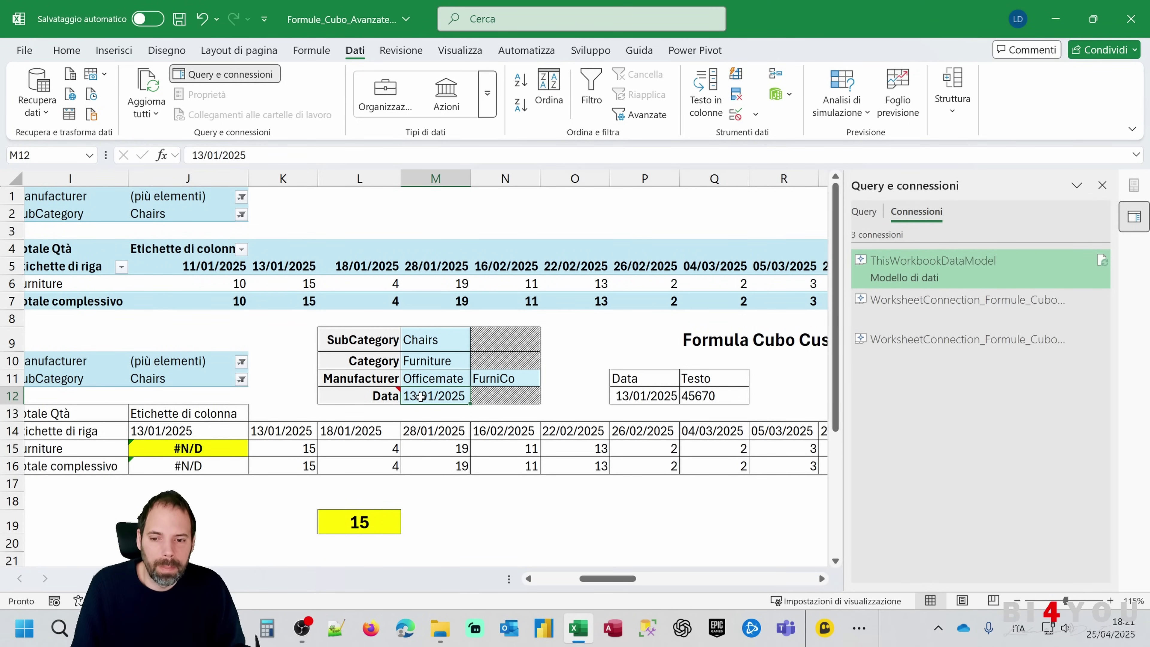
{"action": "right_click", "coordinate": [420, 397]}
{"action": "left_click", "coordinate": [465, 407]}
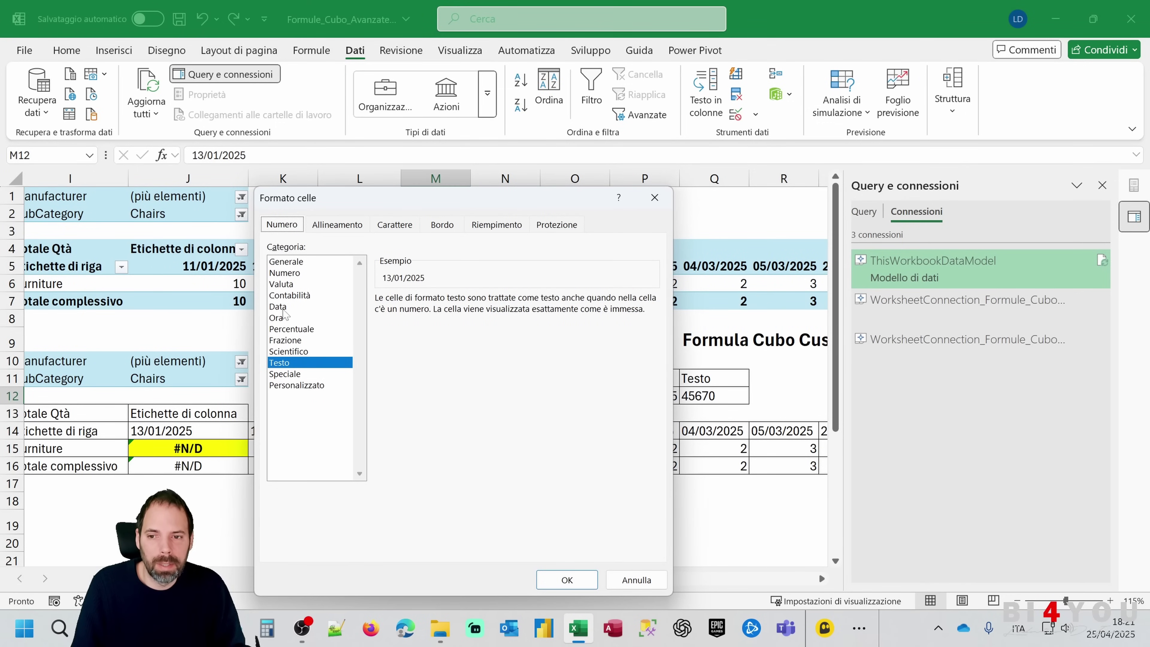
Close Formato celle and expand the formula bar to read L19's full VALORE.CUBO formula
{"action": "left_click", "coordinate": [636, 579]}
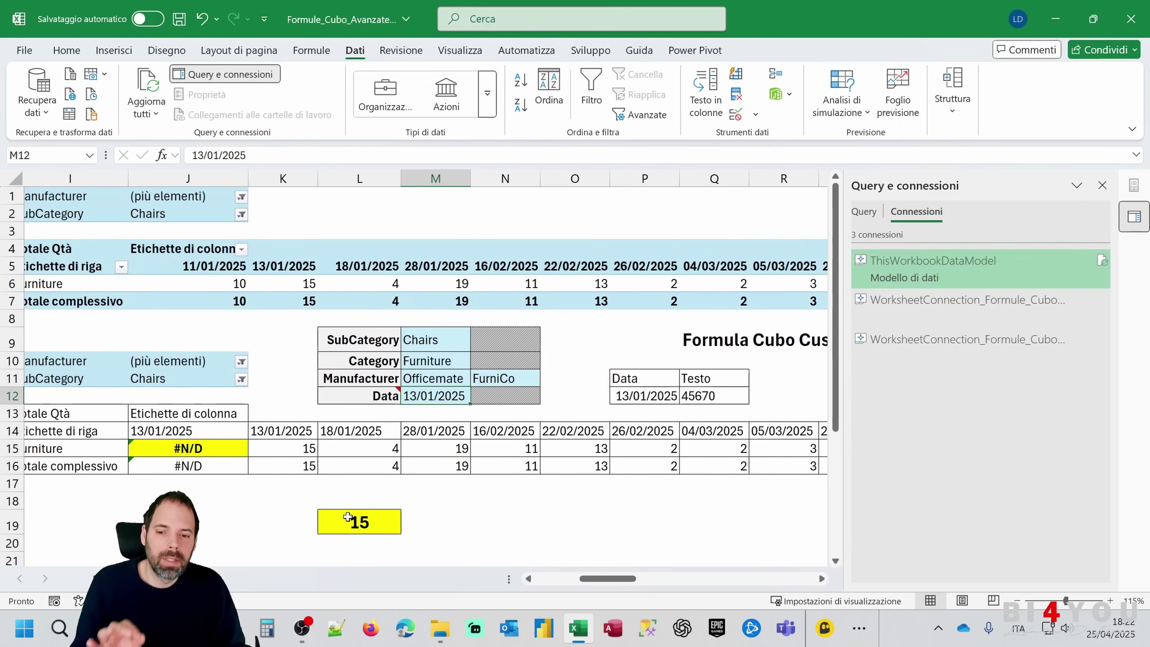
{"action": "left_click", "coordinate": [353, 522]}
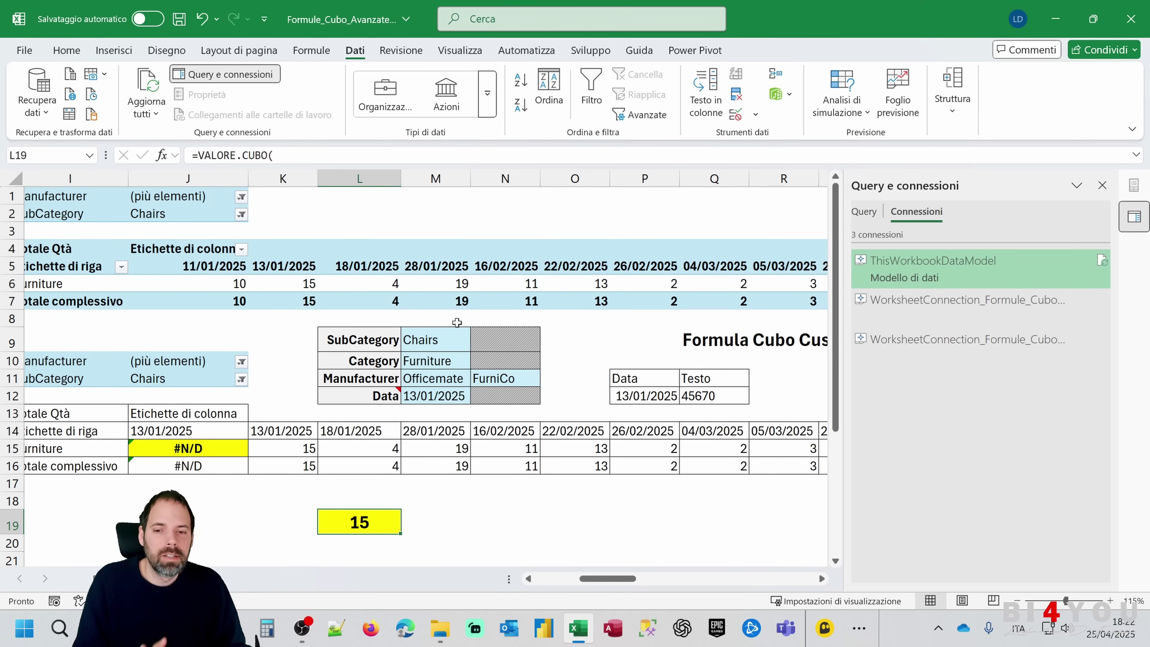
{"action": "left_click", "coordinate": [699, 396]}
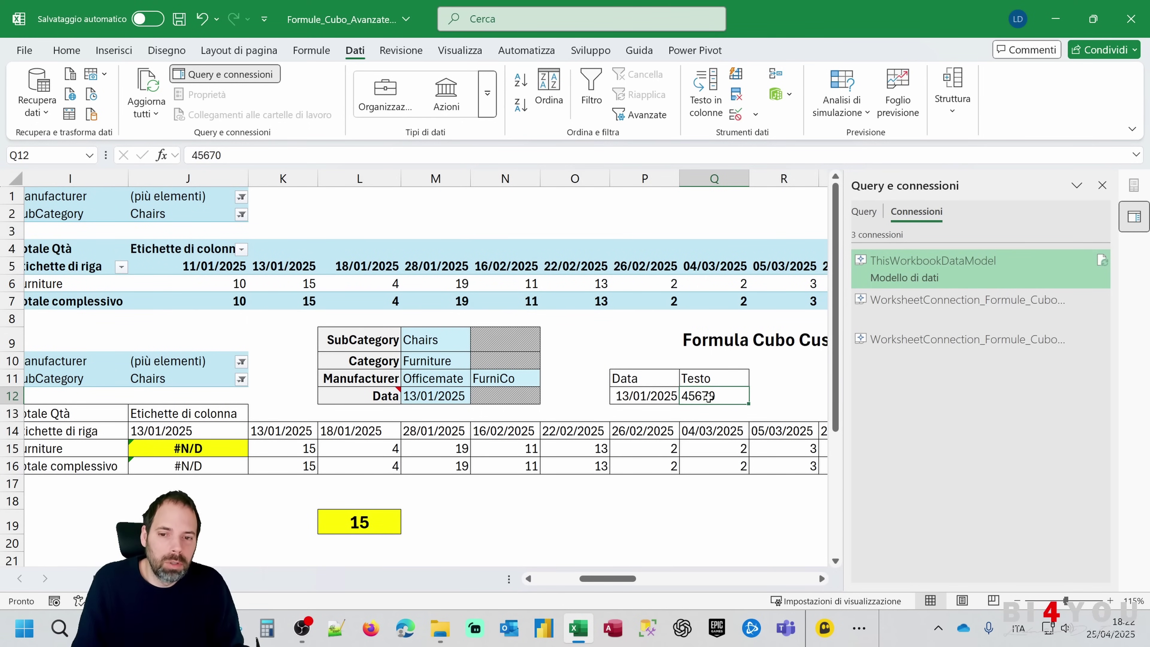
{"action": "mouse_move", "coordinate": [410, 345]}
{"action": "left_mouse_down"}
{"action": "mouse_move", "coordinate": [420, 397]}
{"action": "mouse_move", "coordinate": [500, 379]}
{"action": "left_mouse_up"}
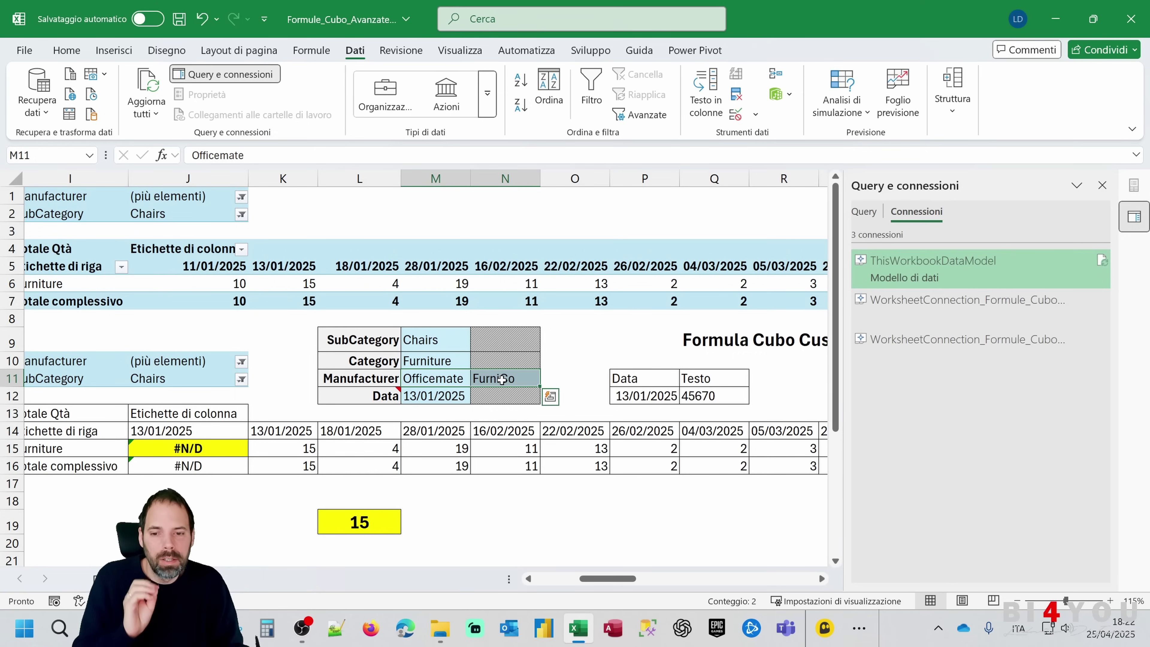
{"action": "left_click", "coordinate": [359, 520]}
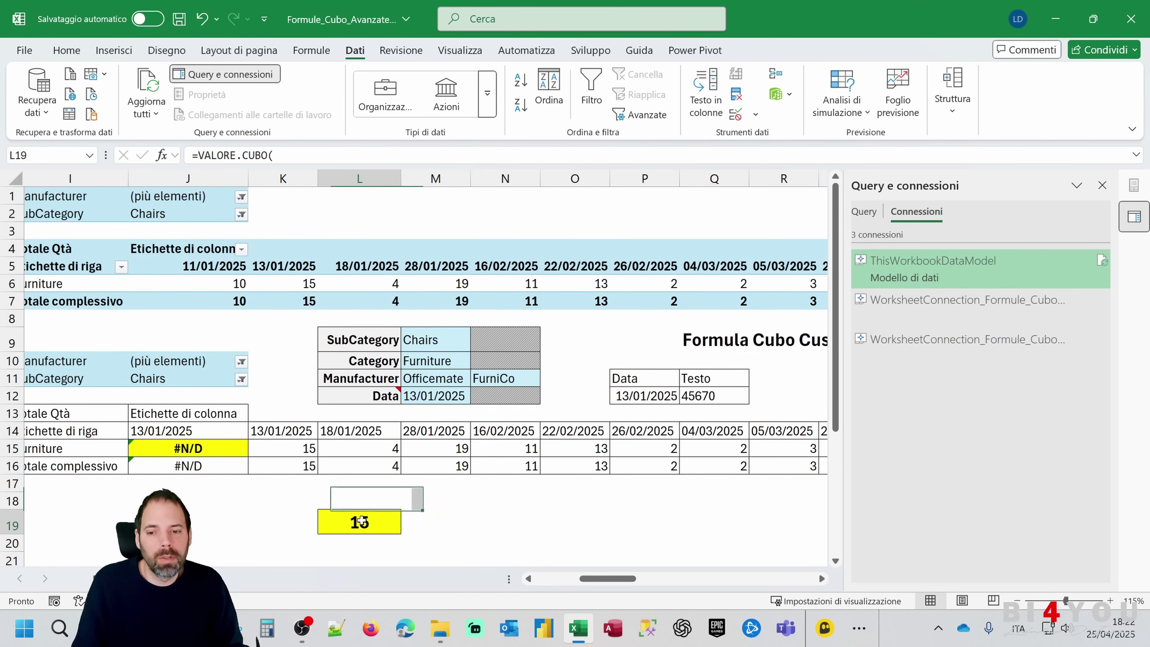
{"action": "mouse_move", "coordinate": [470, 167]}
{"action": "left_mouse_down"}
{"action": "mouse_move", "coordinate": [418, 358]}
{"action": "mouse_move", "coordinate": [418, 342]}
{"action": "left_mouse_up"}
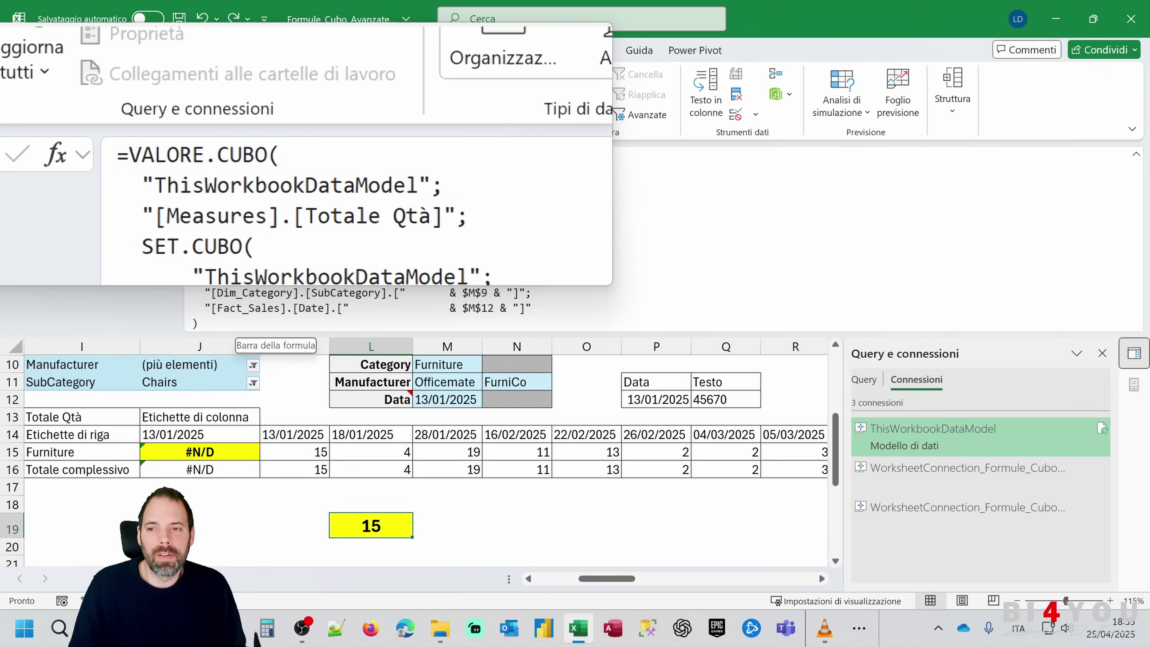
Move through L19's formula to the [Measures] reference after the connection name
{"action": "left_click_drag", "start_coordinate": [174, 168], "coordinate": [343, 168]}
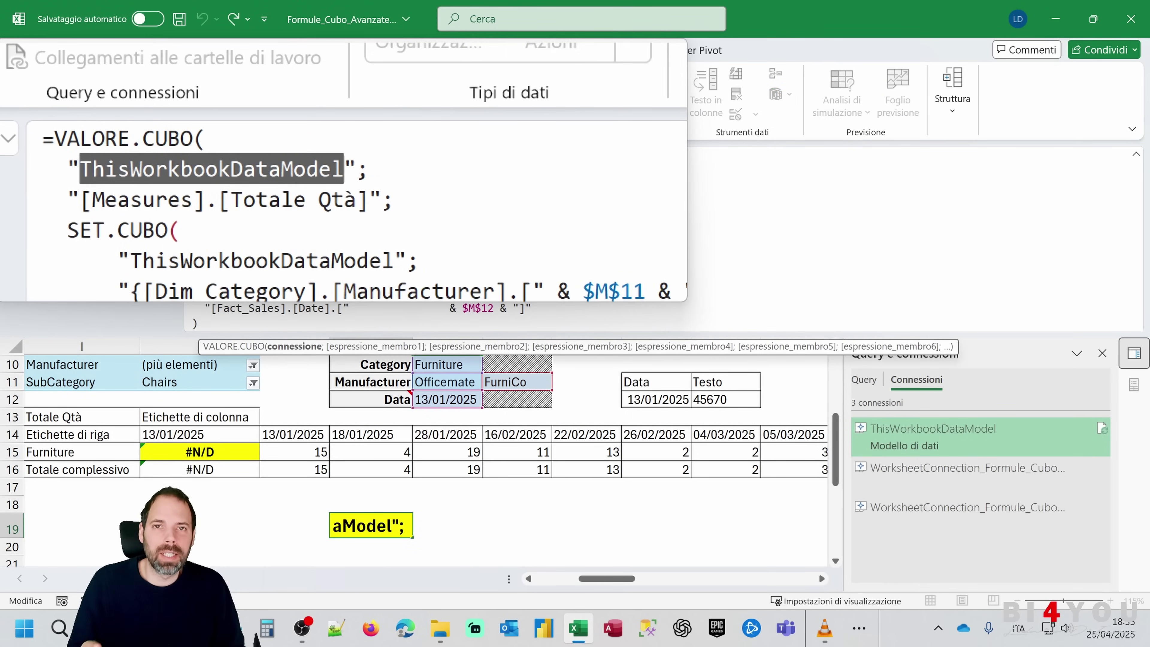
{"action": "left_click", "coordinate": [347, 169]}
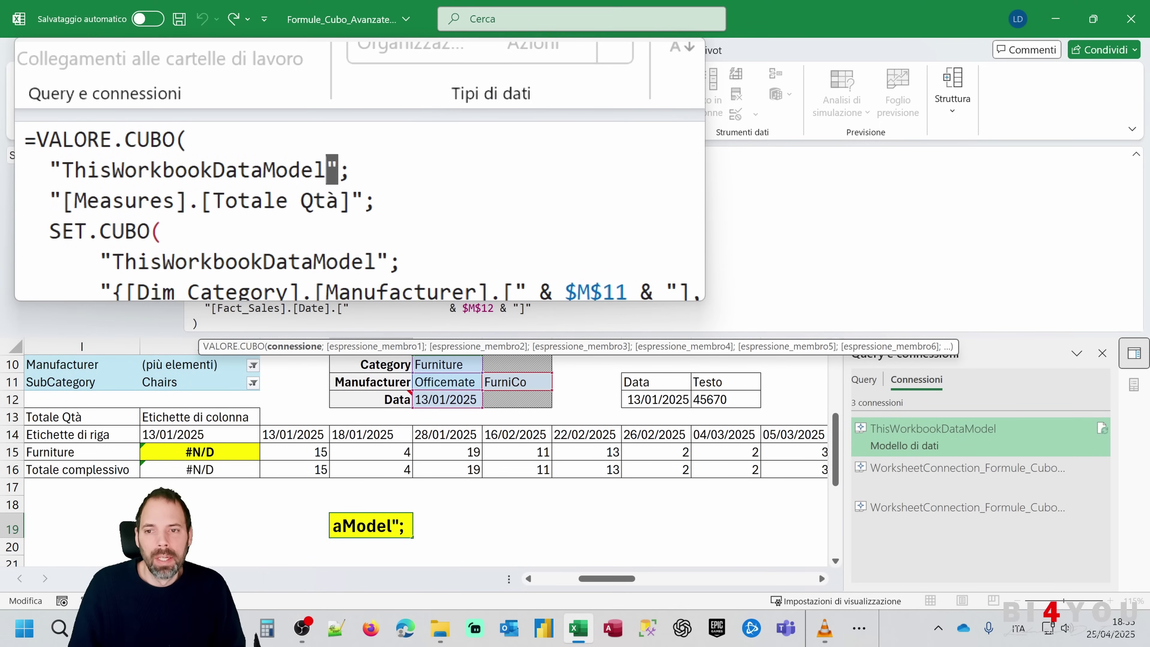
{"action": "key", "text": "Right"}
{"action": "key", "text": "Left"}
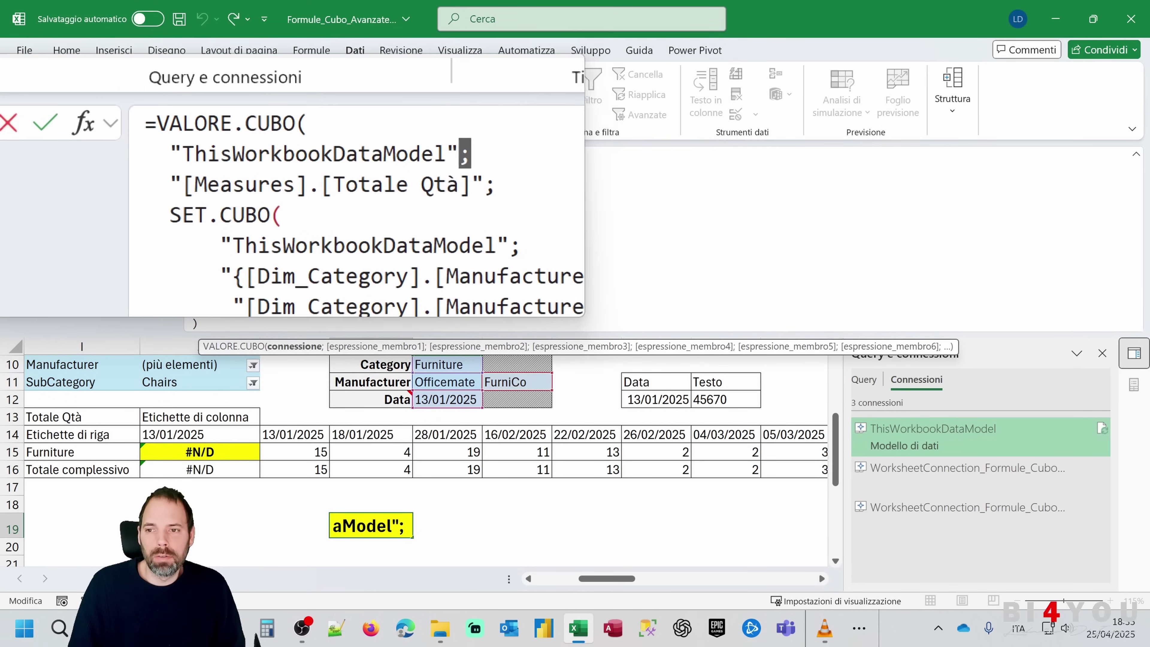
{"action": "key", "text": "Right"}
{"action": "key", "text": "Right"}
{"action": "key", "text": "Right"}
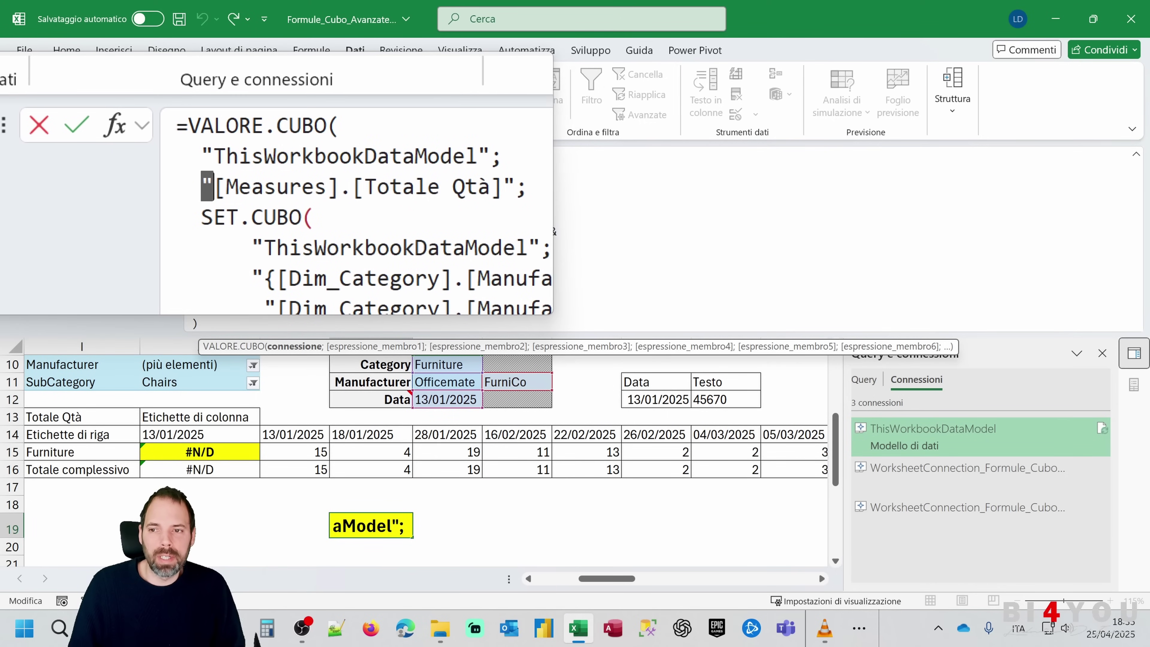
{"action": "key", "text": "Right"}
{"action": "key", "text": "shift+Right"}
{"action": "key", "text": "shift+Right"}
{"action": "key", "text": "shift+Right"}
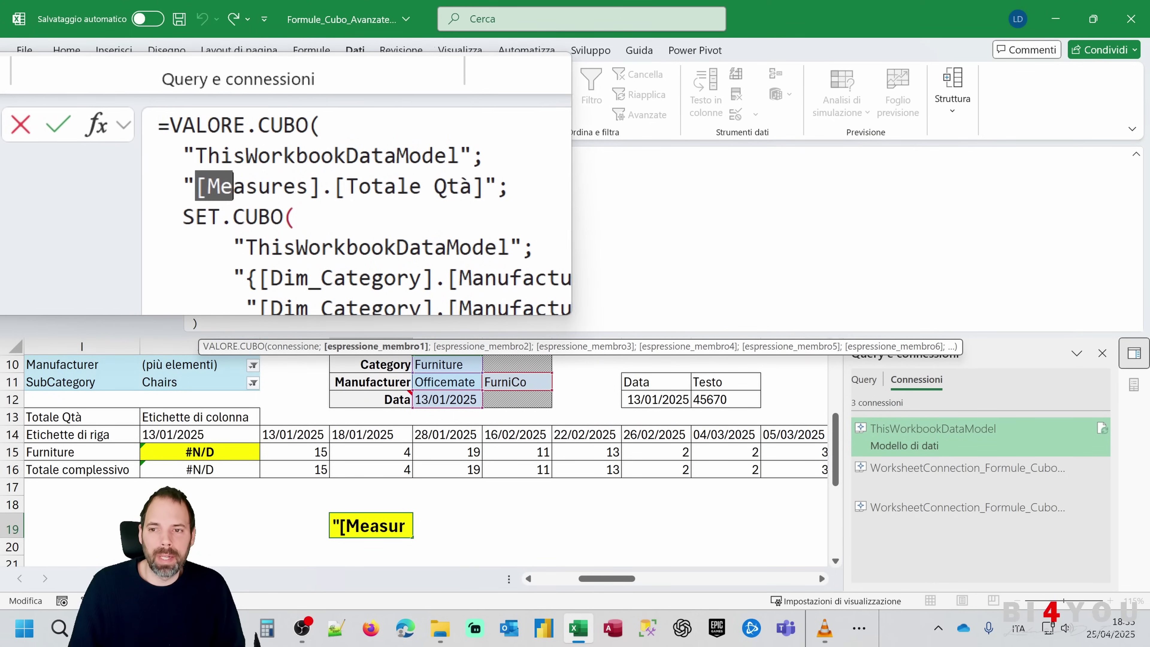
{"action": "key", "text": "shift+Right"}
{"action": "key", "text": "shift+Right"}
{"action": "key", "text": "shift+Right"}
{"action": "key", "text": "shift+Right"}
{"action": "key", "text": "shift+Right"}
{"action": "key", "text": "shift+Right"}
{"action": "key", "text": "shift+Right"}
{"action": "key", "text": "shift+Right"}
{"action": "key", "text": "shift+Right"}
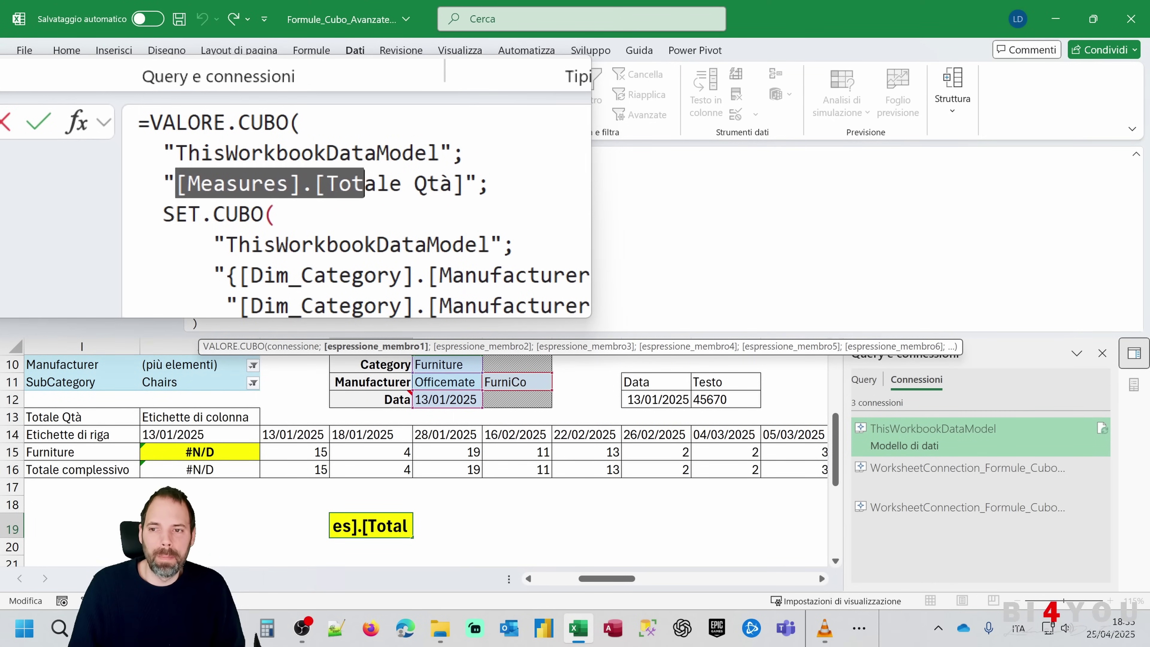
Replace Qtà with Vend so L19 uses [Totale Vendite] and returns 1.683
{"action": "left_click", "coordinate": [213, 185]}
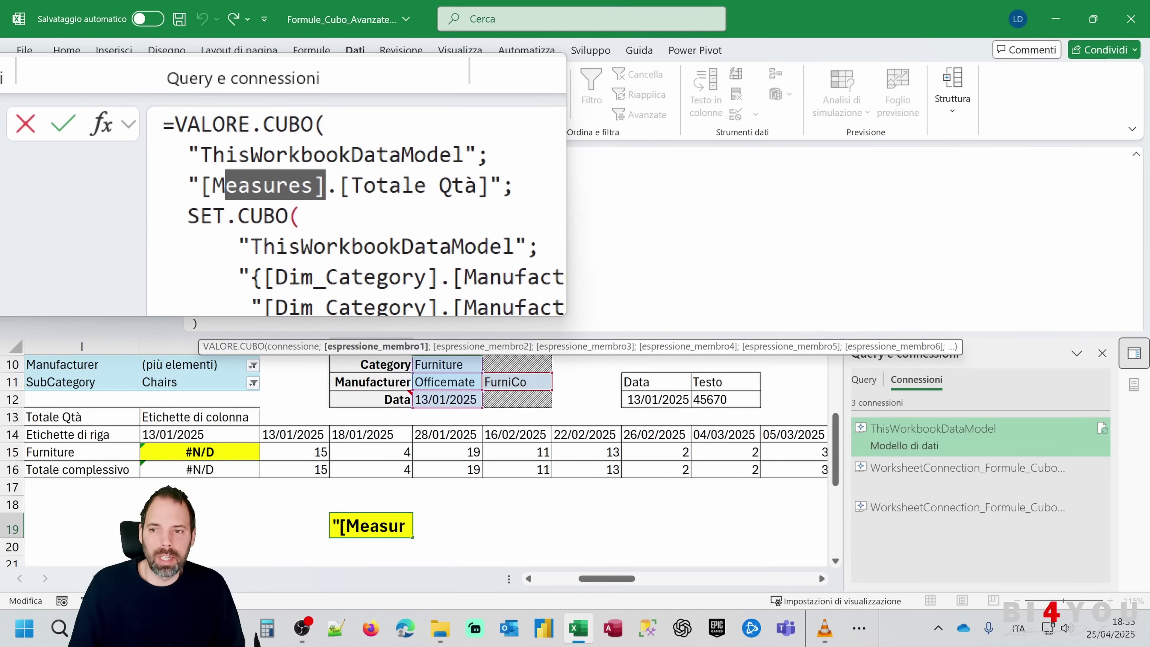
{"action": "key", "text": "shift+Right"}
{"action": "key", "text": "shift+Right"}
{"action": "key", "text": "shift+Right"}
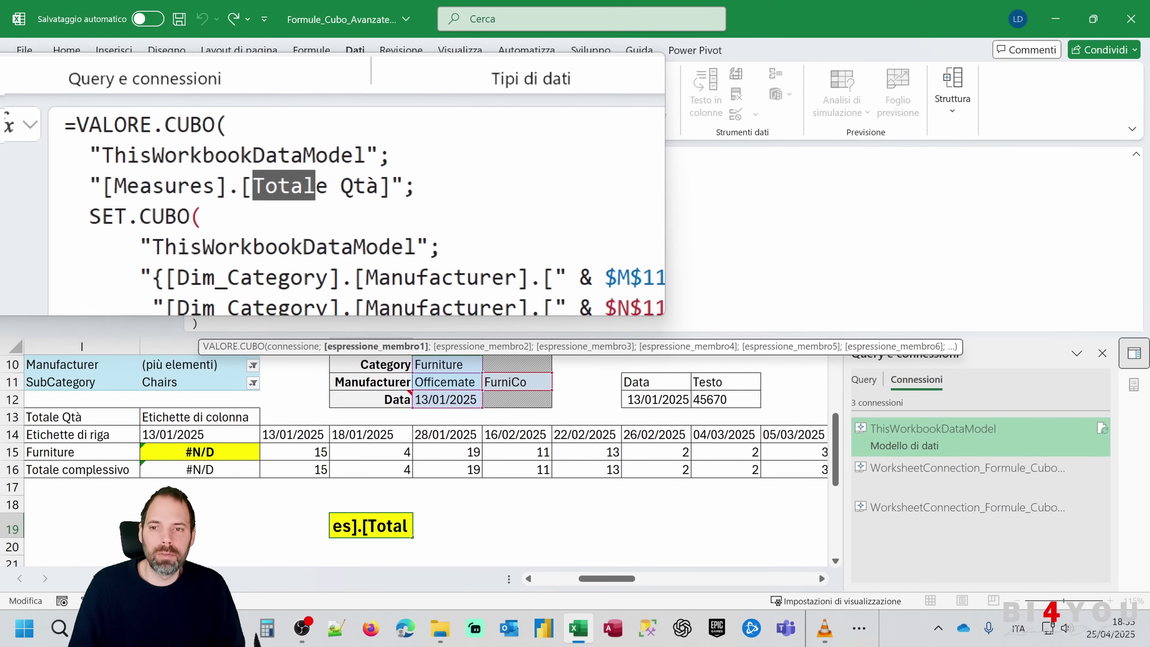
{"action": "key", "text": "shift+Right"}
{"action": "key", "text": "shift+Right"}
{"action": "key", "text": "shift+Right"}
{"action": "key", "text": "shift+Right"}
{"action": "key", "text": "Right"}
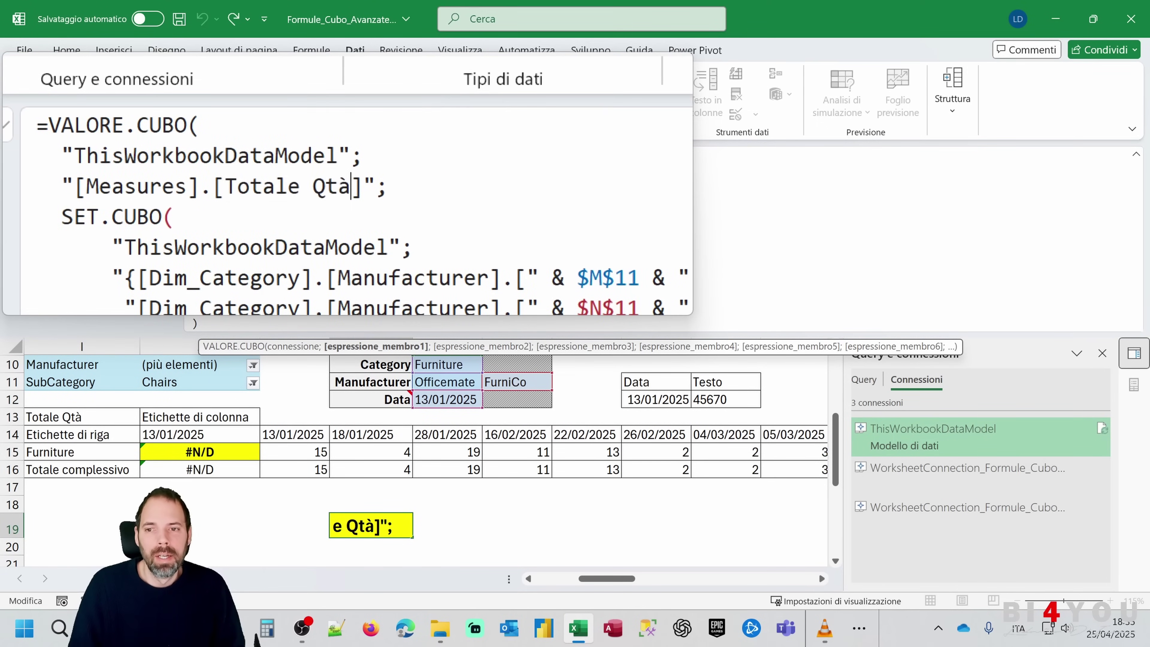
{"action": "key", "text": "shift+Left"}
{"action": "key", "text": "shift+Left"}
{"action": "key", "text": "shift+Left"}
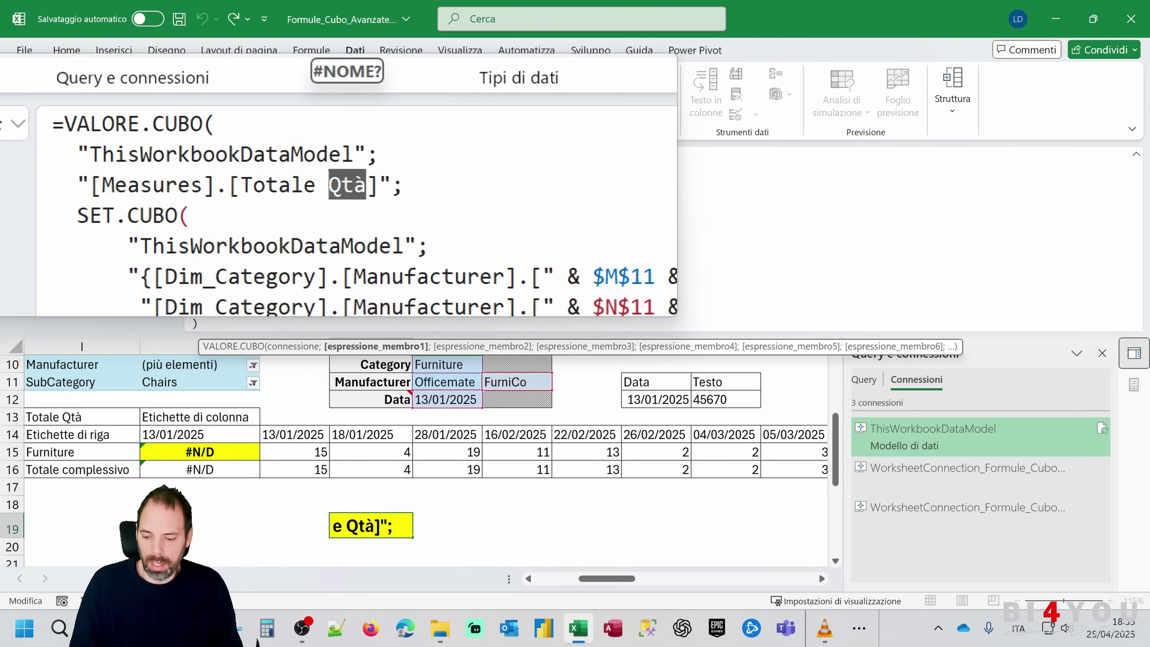
{"action": "type", "text": "vEN"}
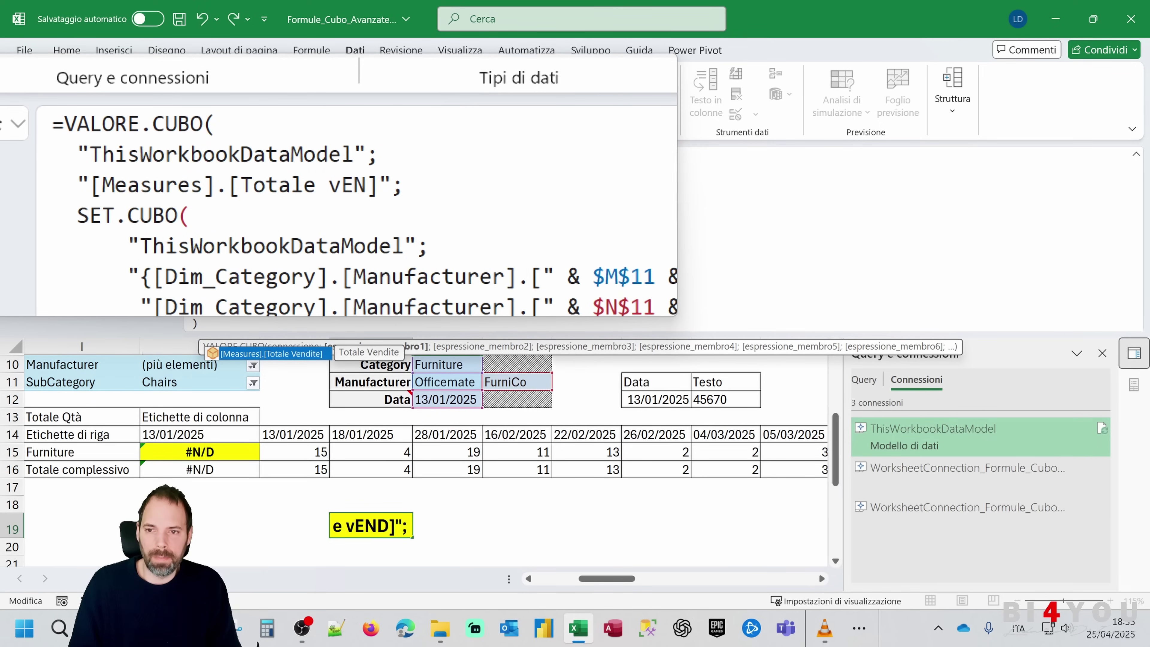
{"action": "key", "text": "BackSpace"}
{"action": "key", "text": "BackSpace"}
{"action": "key", "text": "BackSpace"}
{"action": "type", "text": "V"}
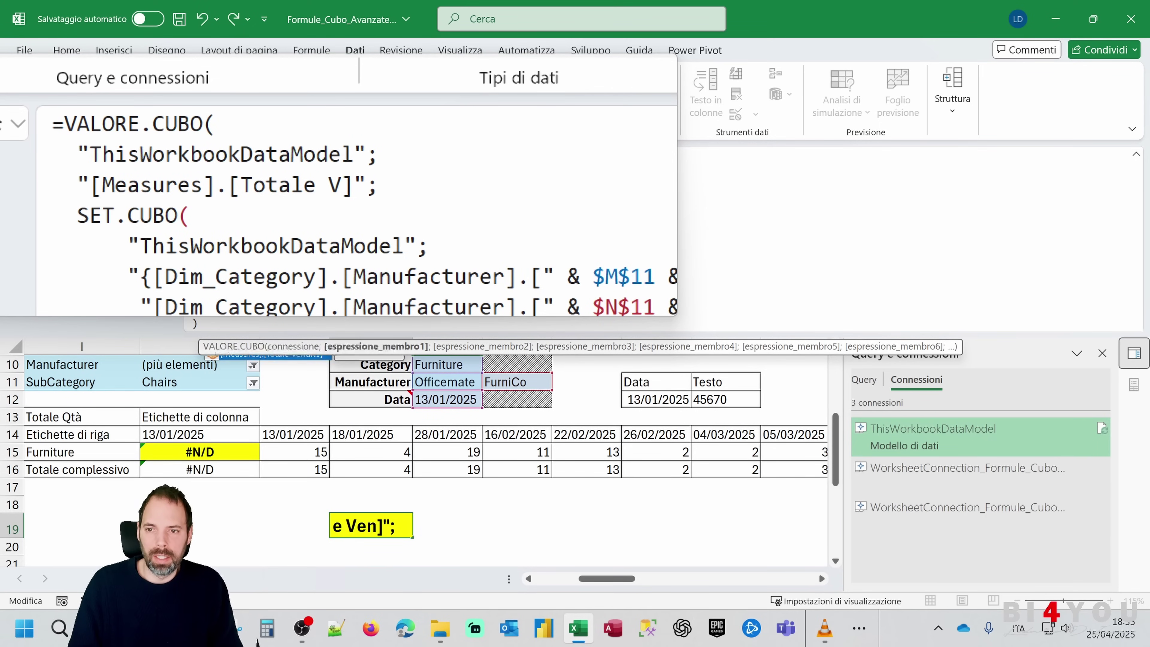
{"action": "type", "text": "endite"}
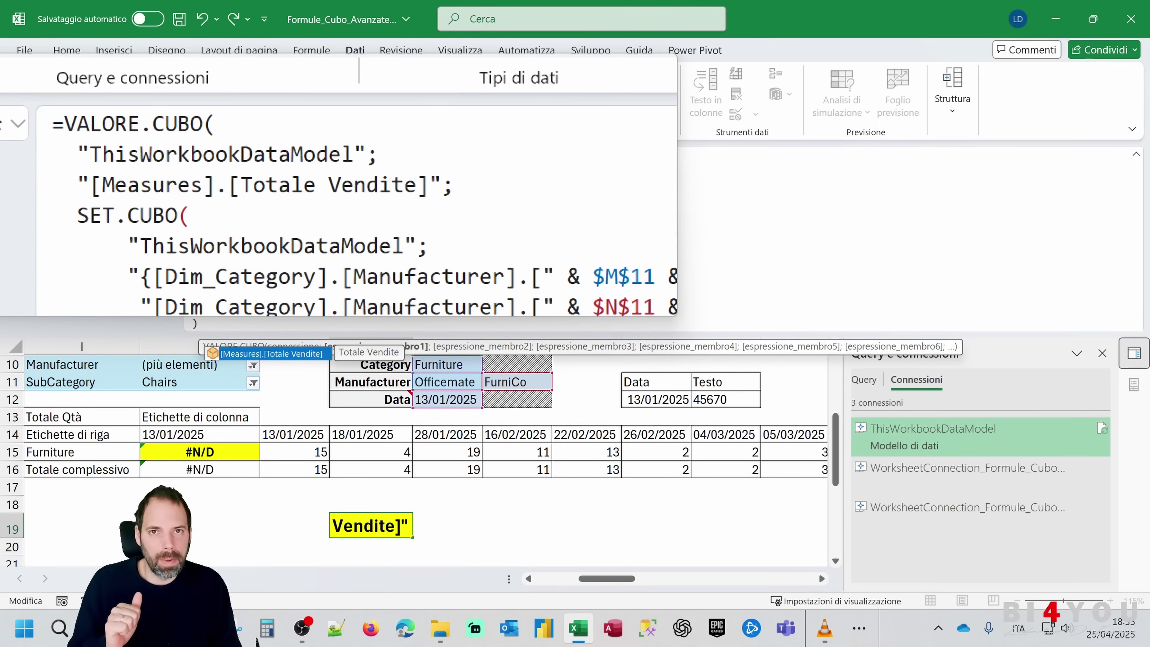
{"action": "key", "text": "Escape"}
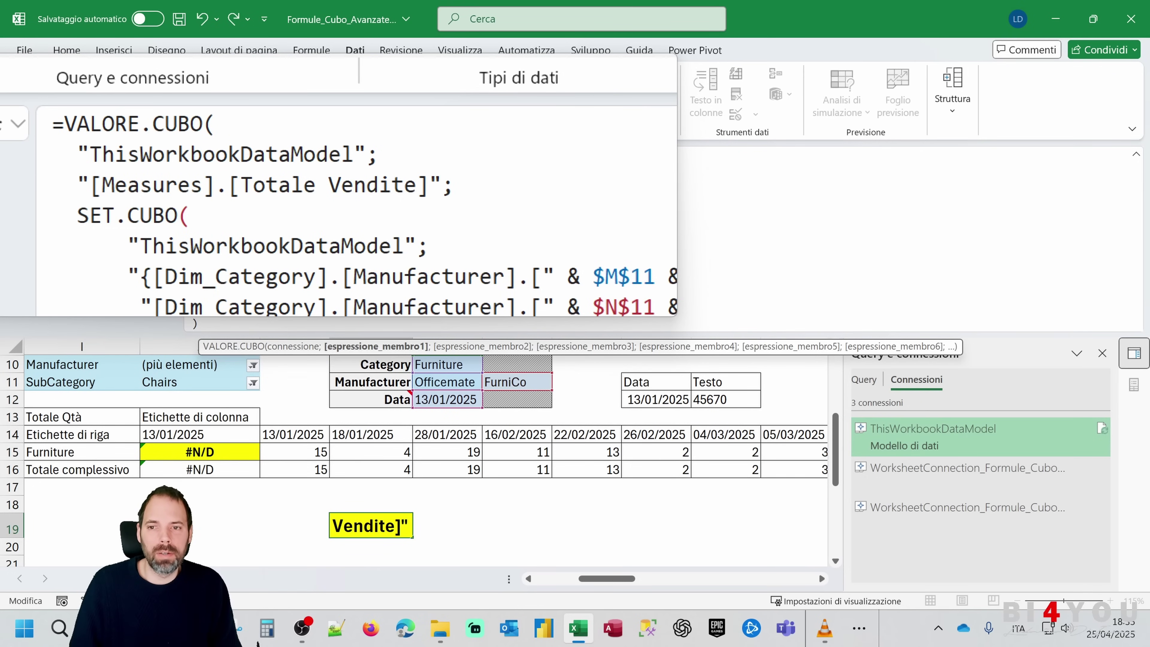
{"action": "key", "text": "Return"}
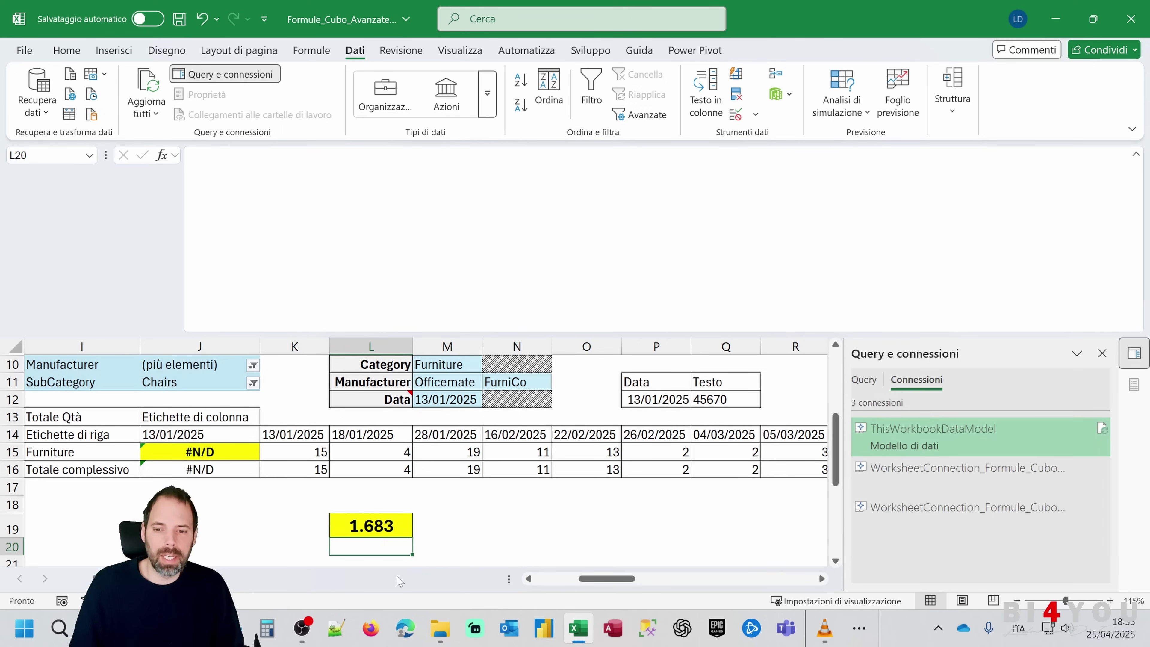
{"action": "left_click", "coordinate": [379, 525]}
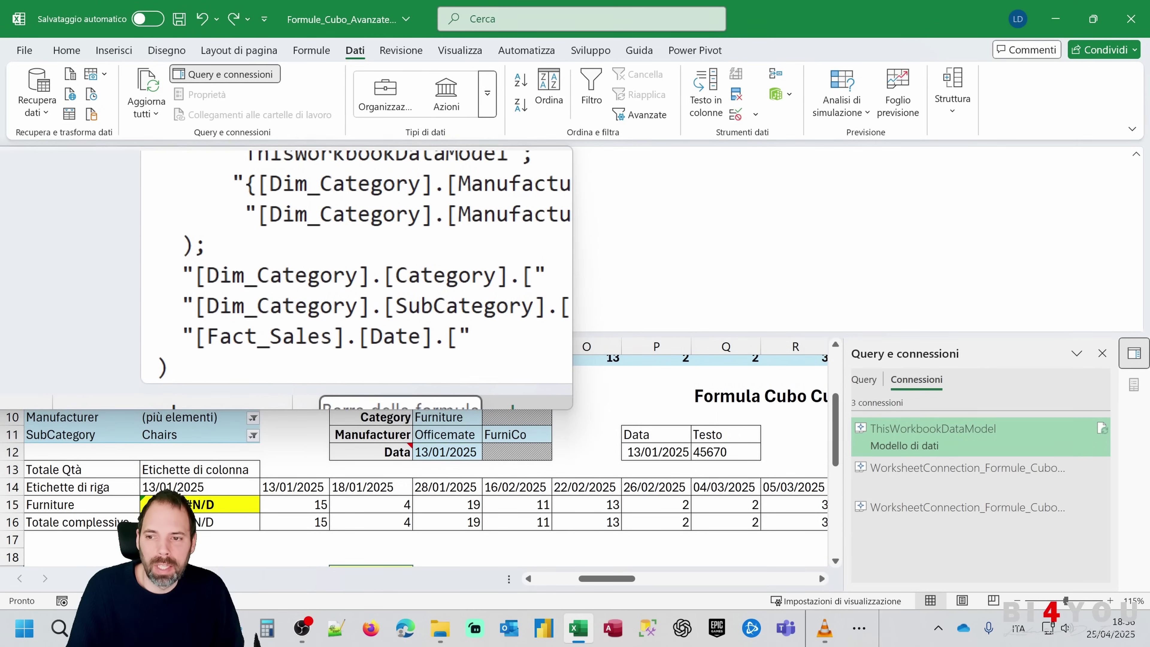
{"action": "left_click", "coordinate": [69, 279]}
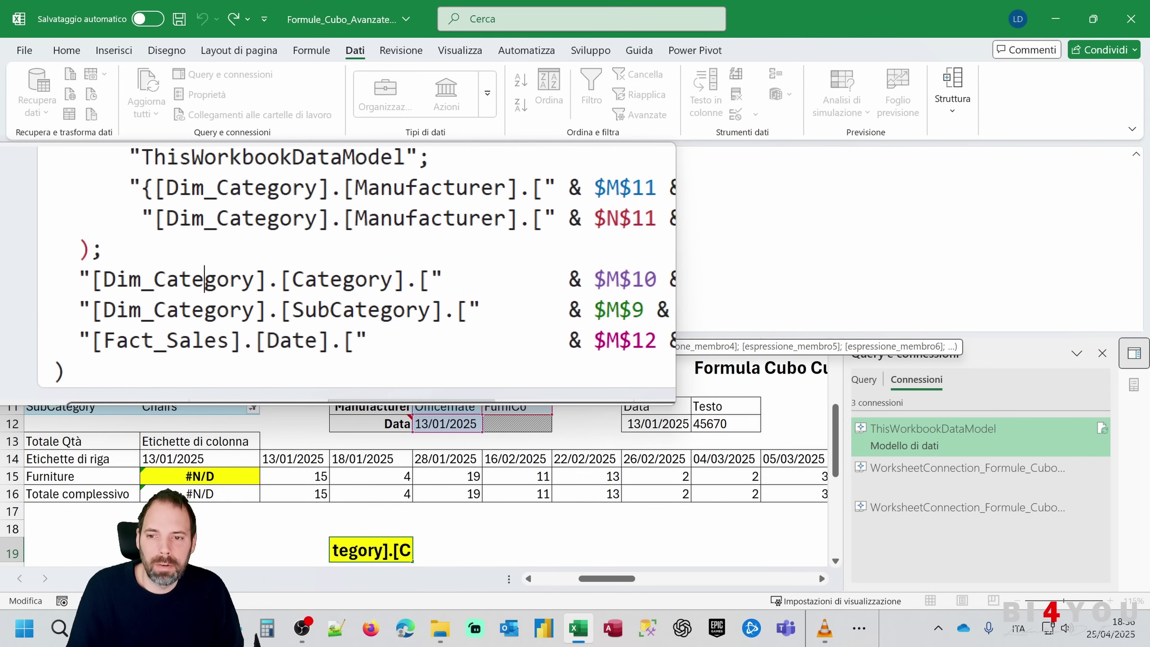
{"action": "key", "text": "Left"}
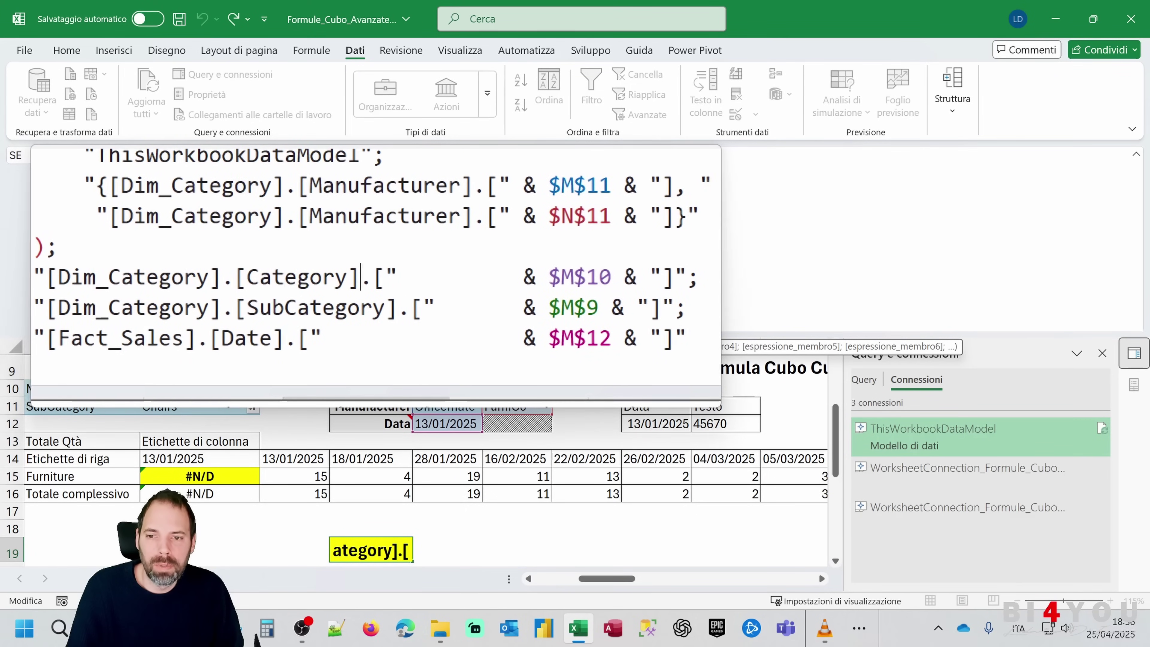
{"action": "key", "text": "Right"}
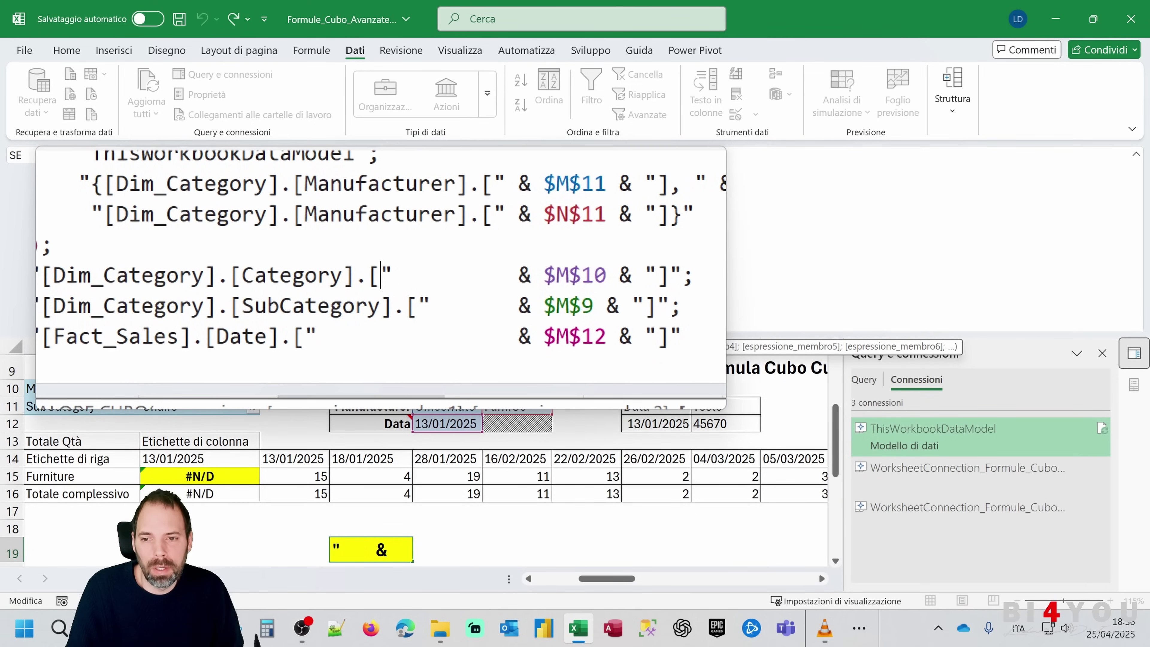
{"action": "key", "text": "shift+Left"}
{"action": "key", "text": "shift+Left"}
{"action": "key", "text": "shift+Left"}
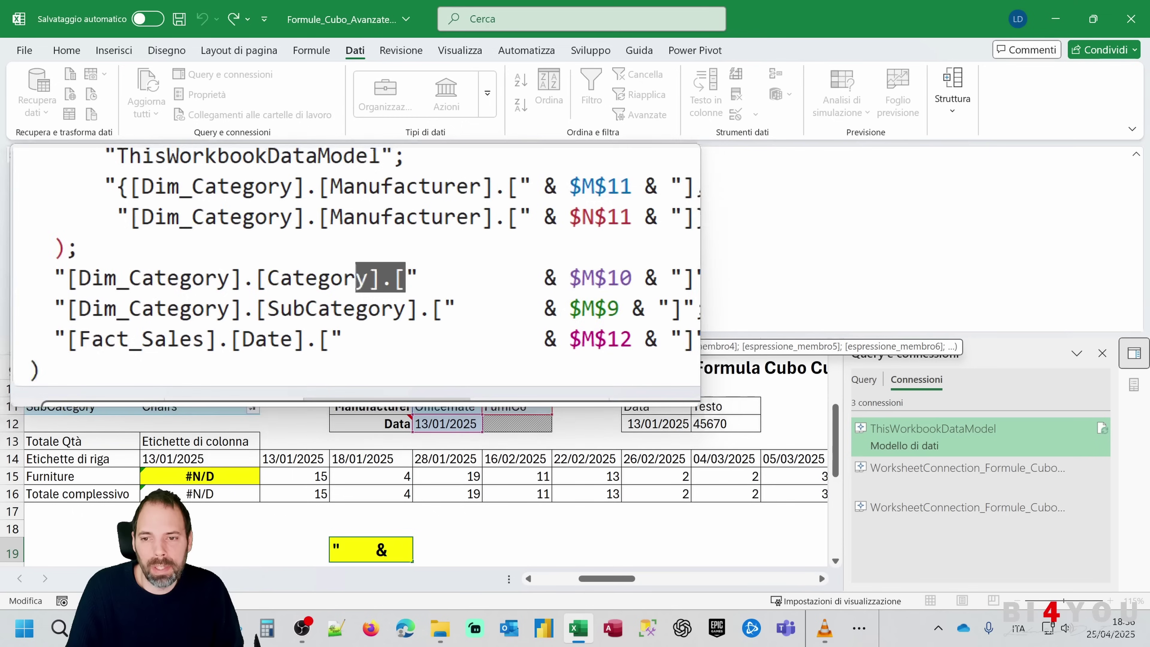
{"action": "key", "text": "shift+Left"}
{"action": "key", "text": "shift+Left"}
{"action": "key", "text": "shift+Left"}
{"action": "key", "text": "shift+Left"}
{"action": "key", "text": "shift+Left"}
{"action": "key", "text": "shift+Left"}
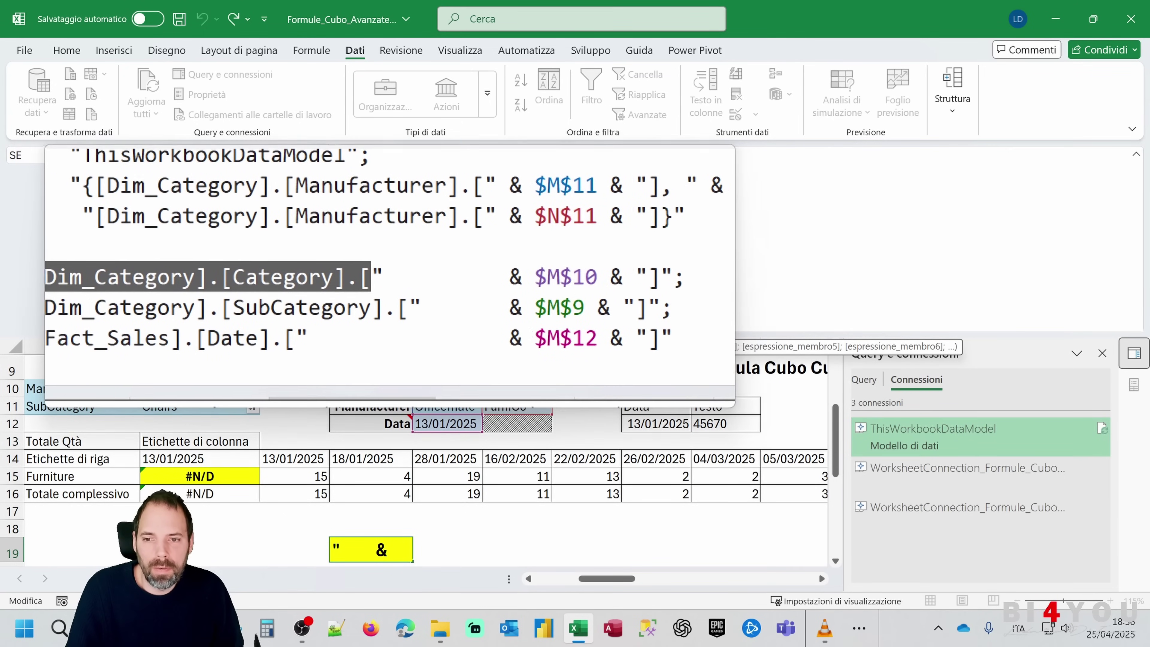
{"action": "key", "text": "Right"}
{"action": "key", "text": "Right"}
{"action": "key", "text": "ctrl+shift+Right"}
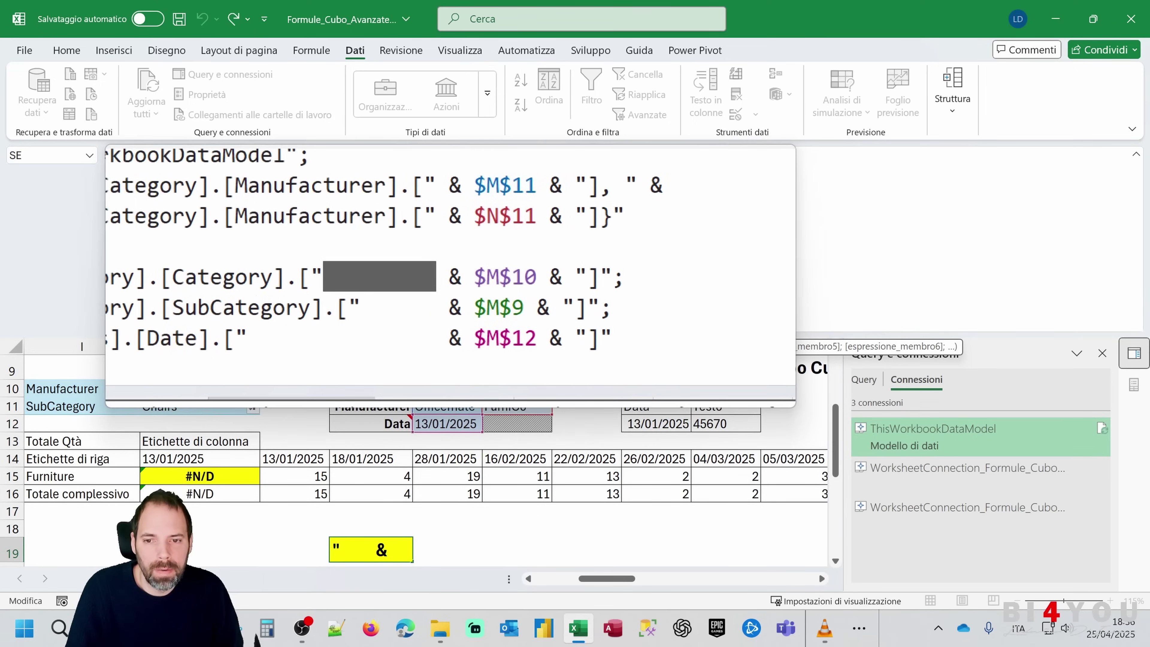
{"action": "key", "text": "Right"}
{"action": "key", "text": "shift+Right"}
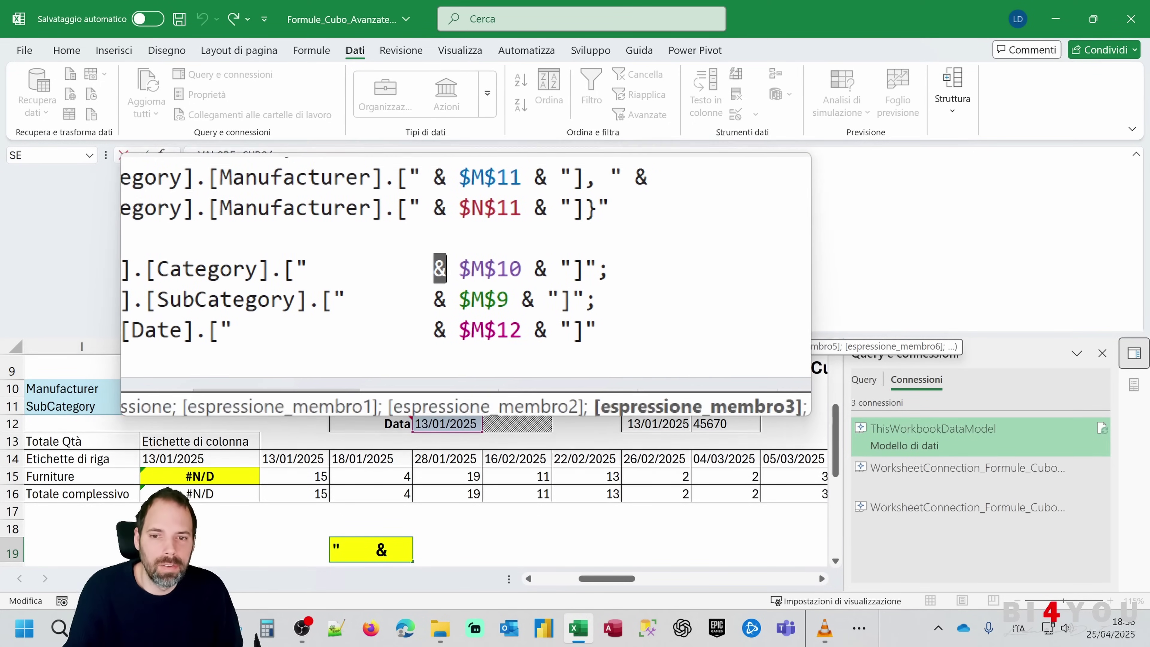
{"action": "key", "text": "Right"}
{"action": "key", "text": "Right"}
{"action": "key", "text": "shift+Right"}
{"action": "key", "text": "shift+Right"}
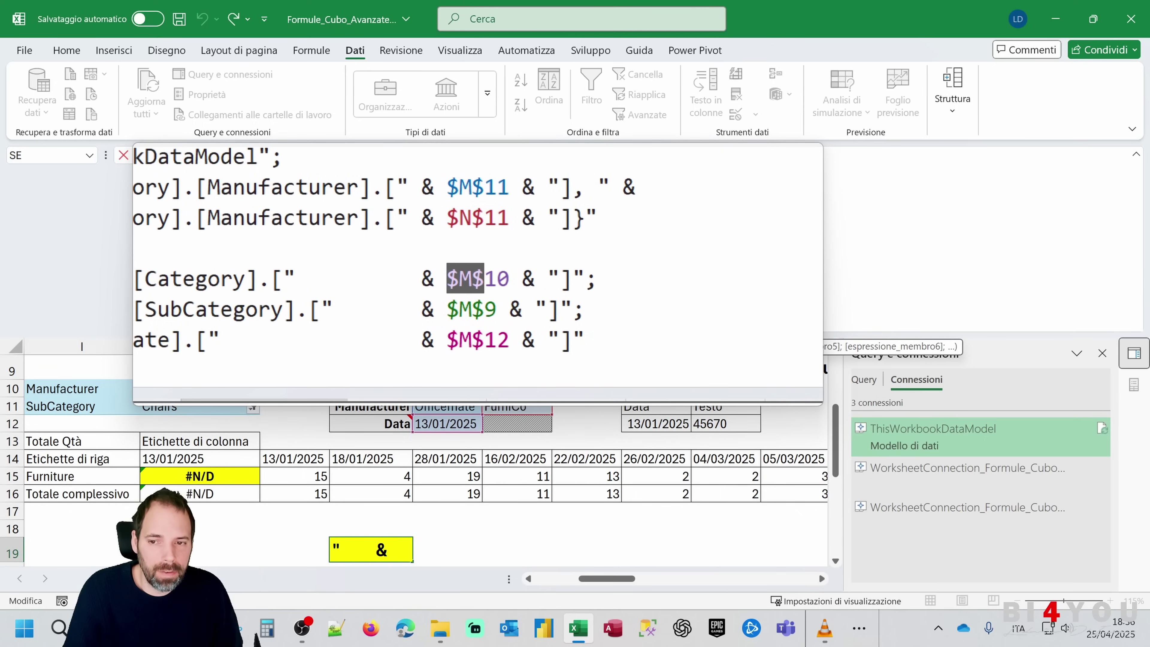
{"action": "left_click", "coordinate": [384, 279]}
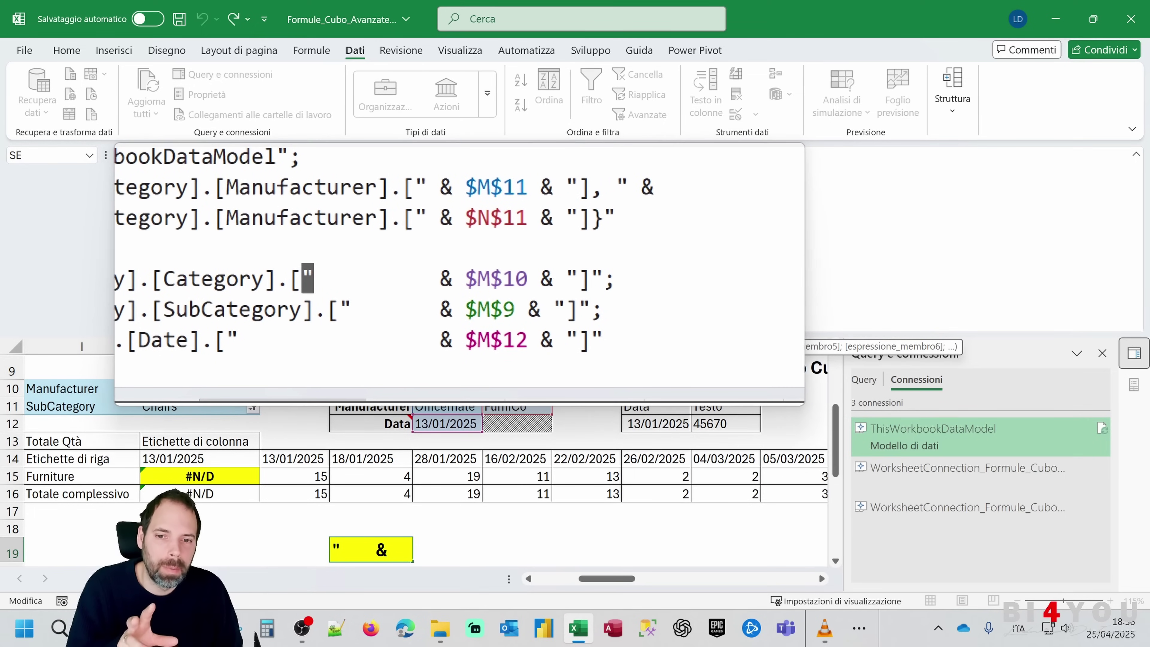
{"action": "double_click", "coordinate": [459, 276]}
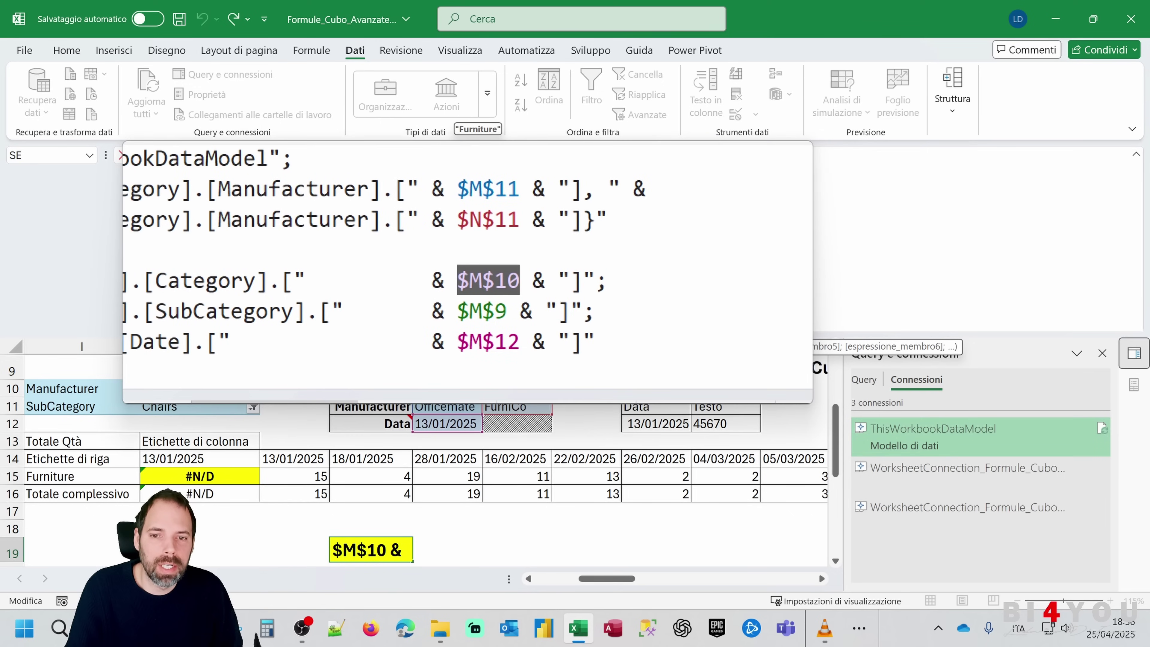
{"action": "key", "text": "Left"}
{"action": "key", "text": "Left"}
{"action": "key", "text": "Left"}
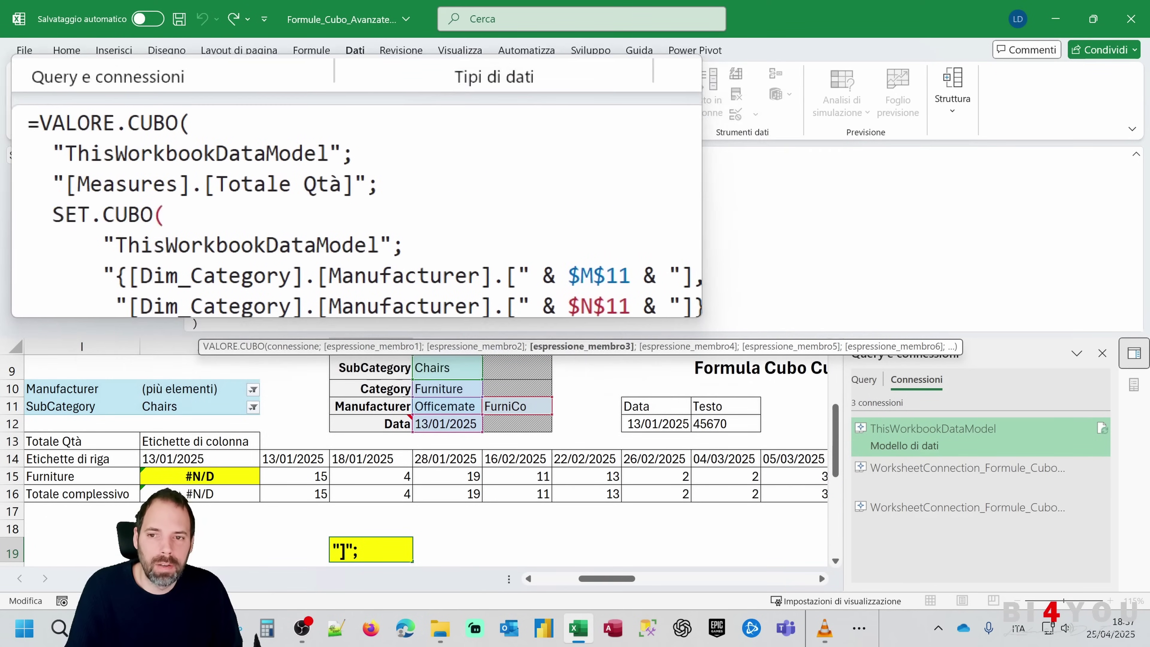
{"action": "key", "text": "shift+Left"}
{"action": "key", "text": "shift+Left"}
{"action": "key", "text": "shift+Left"}
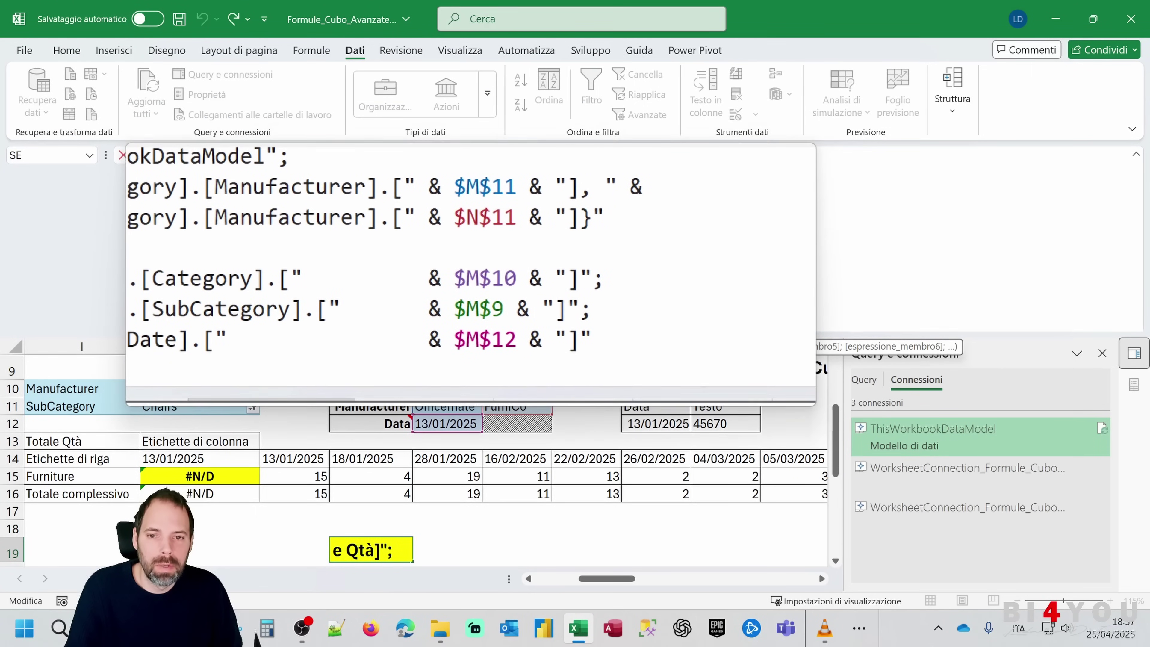
{"action": "double_click", "coordinate": [485, 277]}
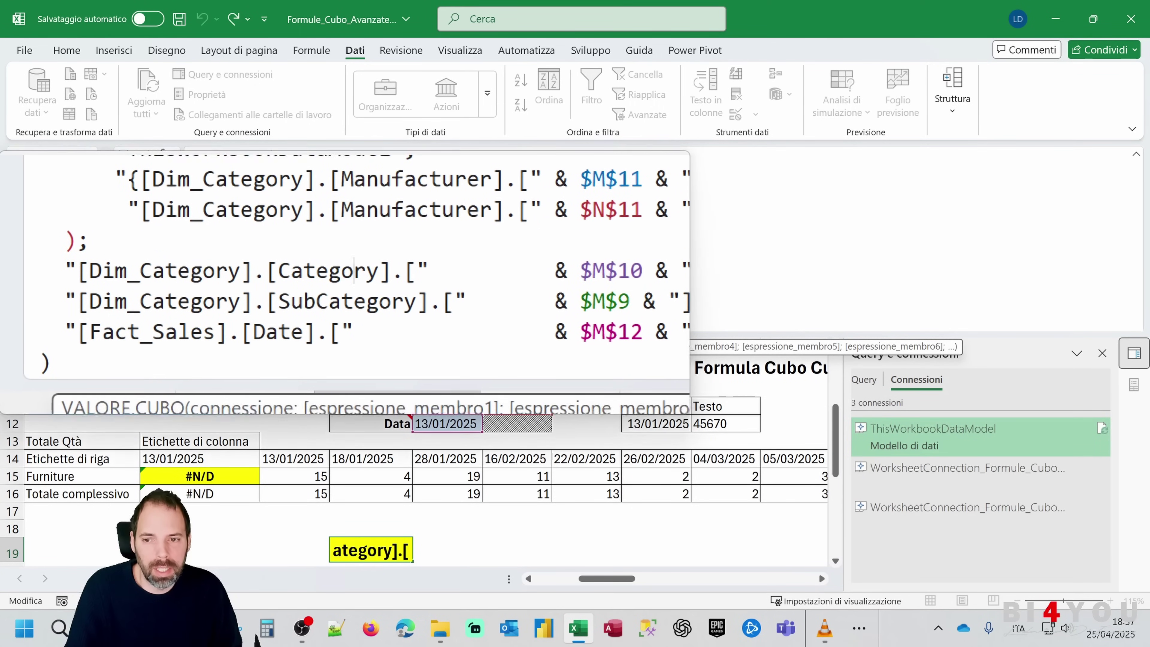
{"action": "key", "text": "Down"}
{"action": "key", "text": "Down"}
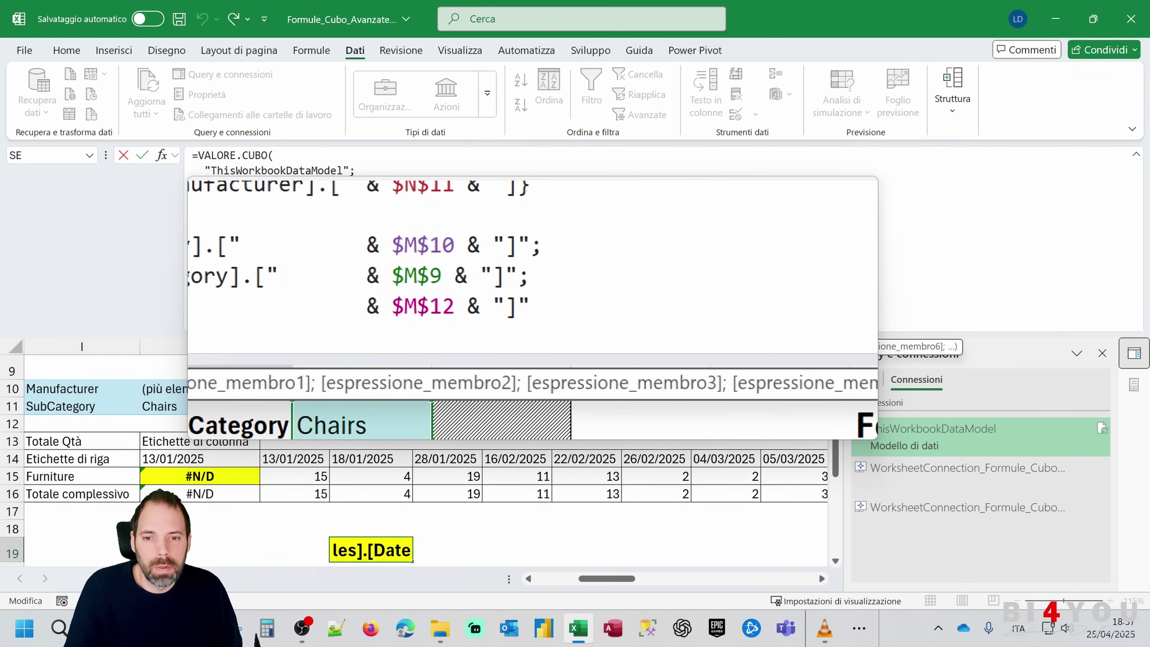
Inspect the SubCategory, Date and Category member arguments inside L19's VALORE.CUBO formula
{"action": "mouse_move", "coordinate": [624, 318]}
{"action": "left_mouse_down"}
{"action": "mouse_move", "coordinate": [437, 288]}
{"action": "mouse_move", "coordinate": [211, 277]}
{"action": "left_mouse_up"}
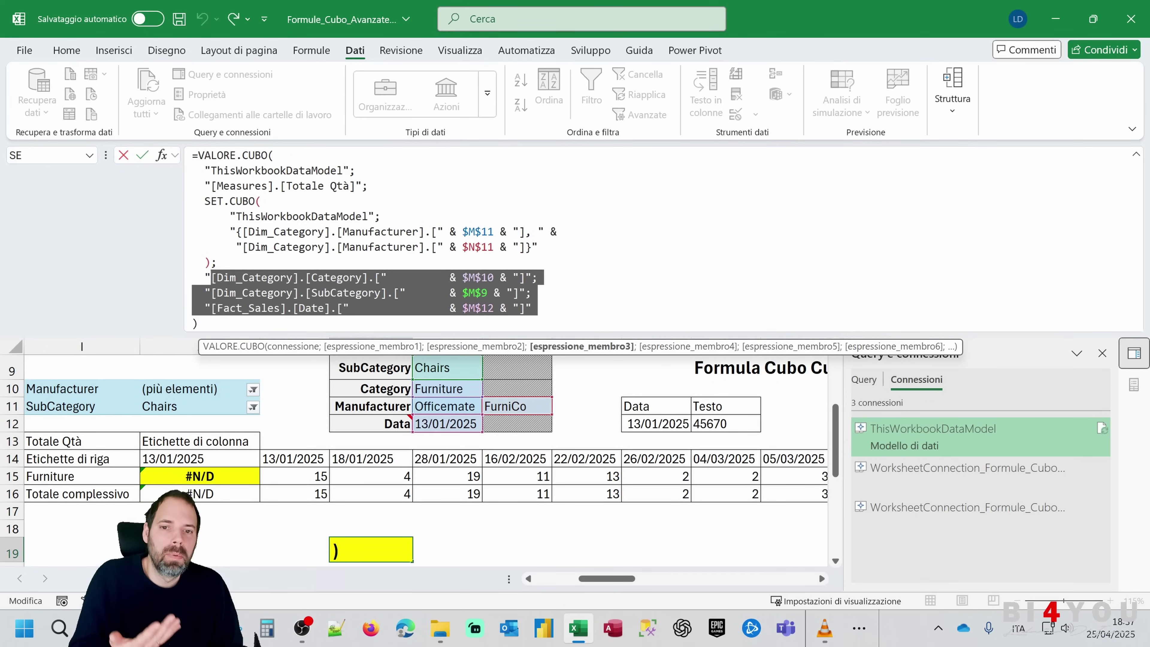
{"action": "left_click", "coordinate": [533, 308]}
{"action": "left_click_drag", "start_coordinate": [532, 292], "coordinate": [204, 292]}
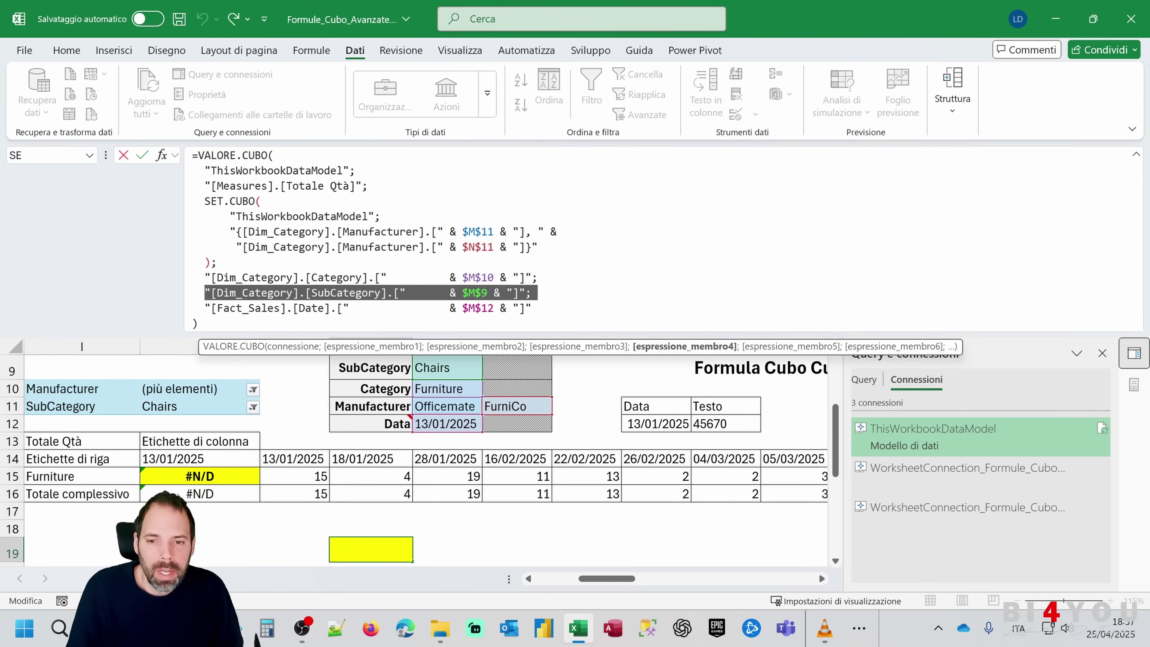
{"action": "left_click_drag", "start_coordinate": [205, 277], "coordinate": [386, 277]}
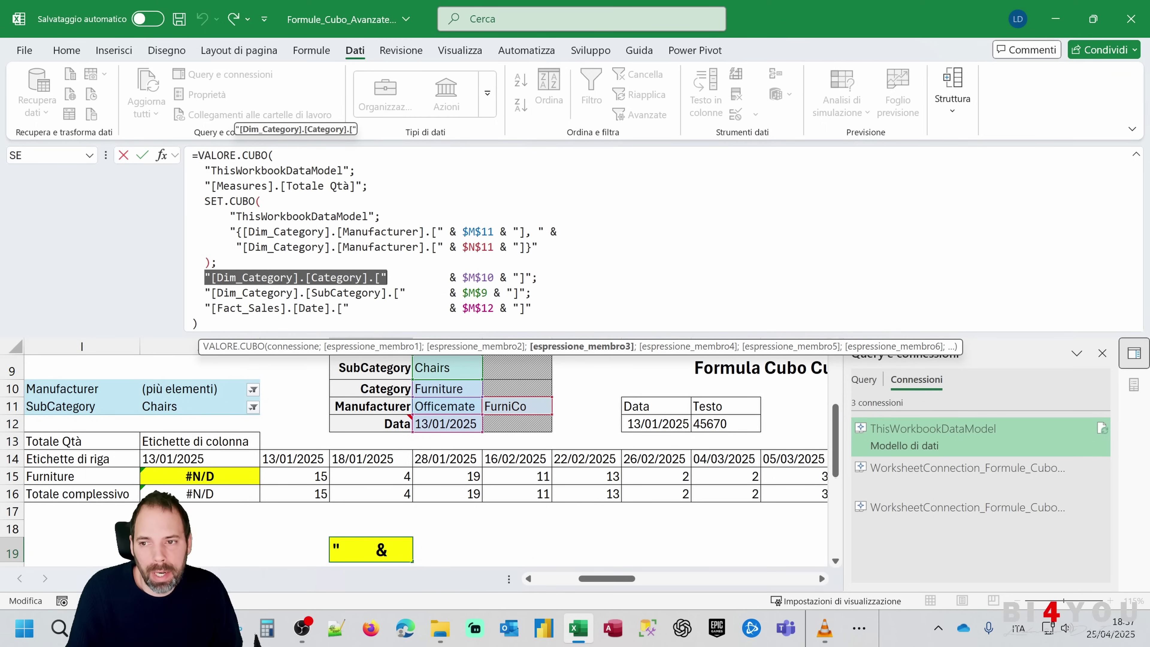
{"action": "left_click", "coordinate": [386, 277]}
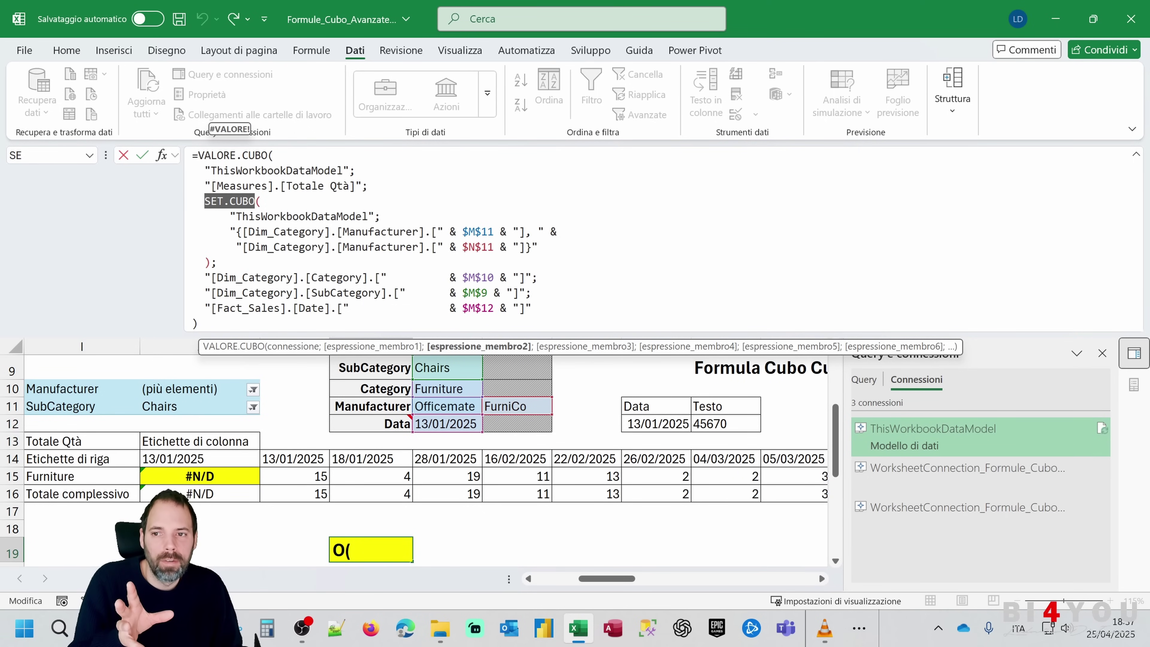
{"action": "left_click", "coordinate": [223, 200]}
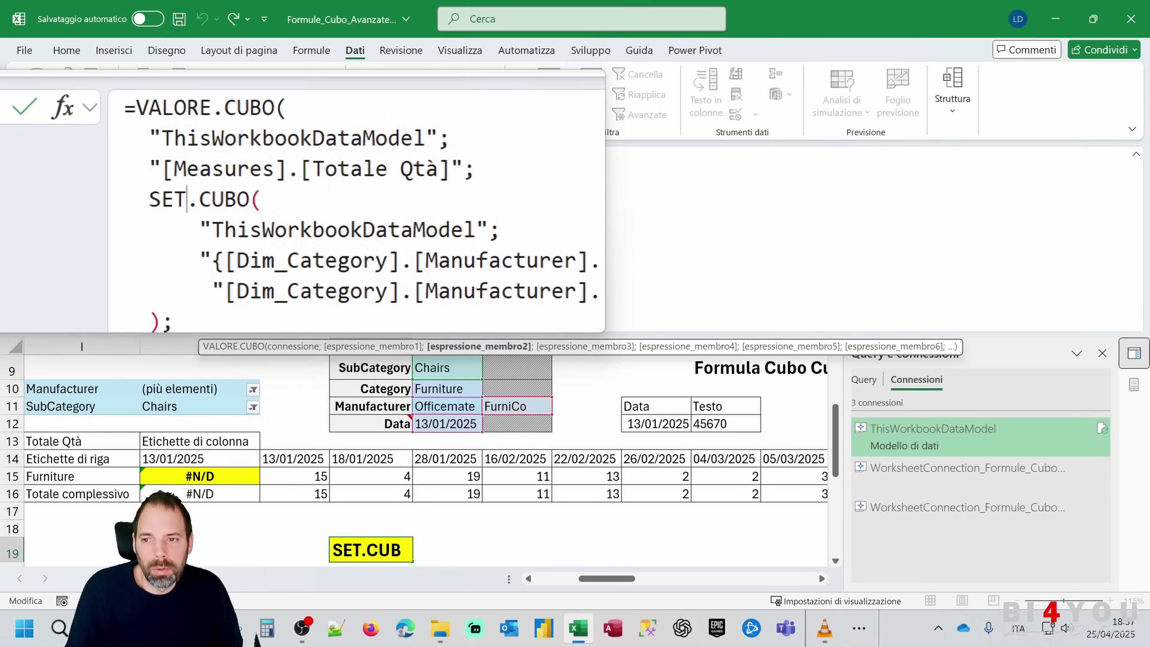
{"action": "left_click", "coordinate": [262, 200]}
{"action": "left_click_drag", "start_coordinate": [130, 215], "coordinate": [380, 216]}
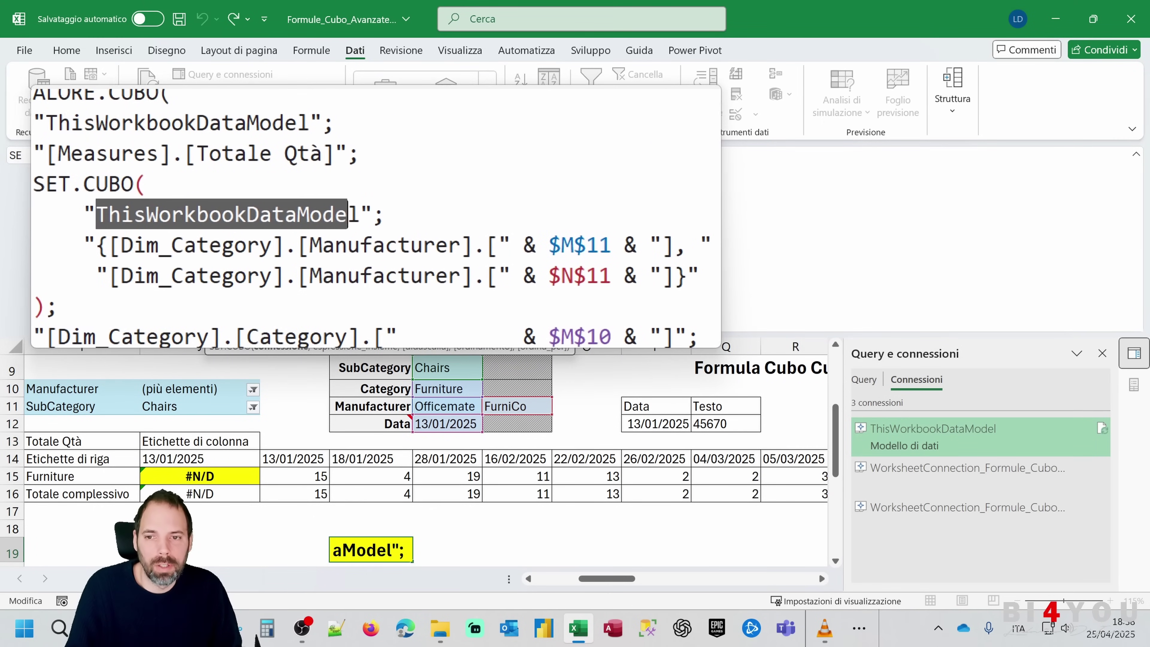
{"action": "left_click", "coordinate": [344, 216]}
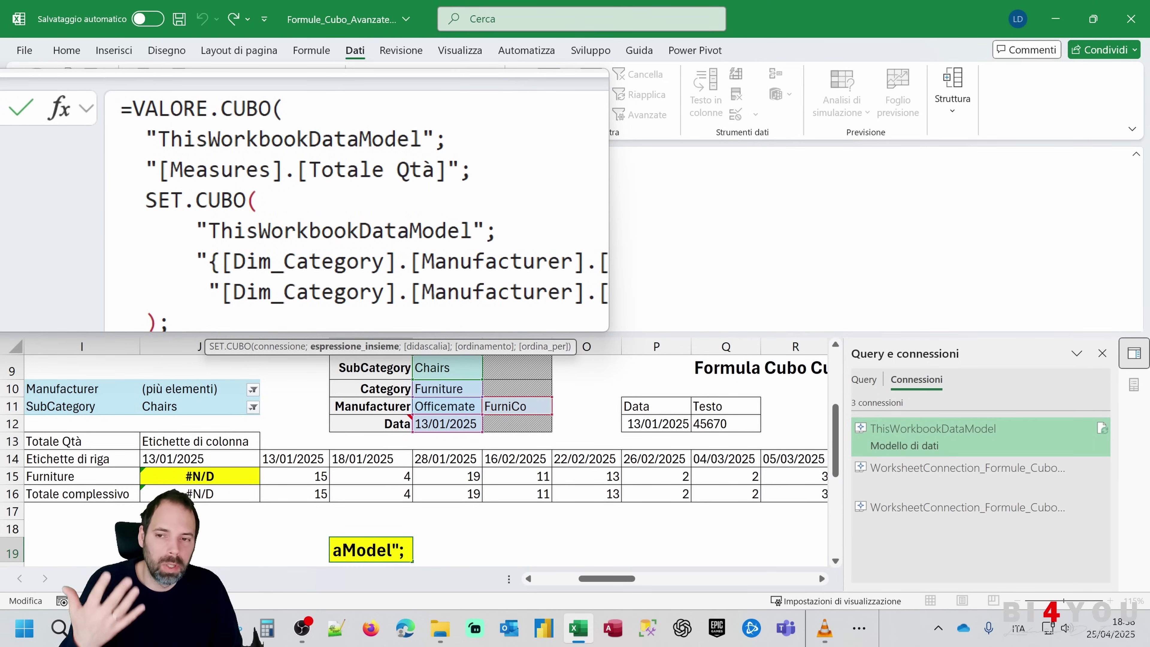
{"action": "left_click_drag", "start_coordinate": [214, 226], "coordinate": [467, 227]}
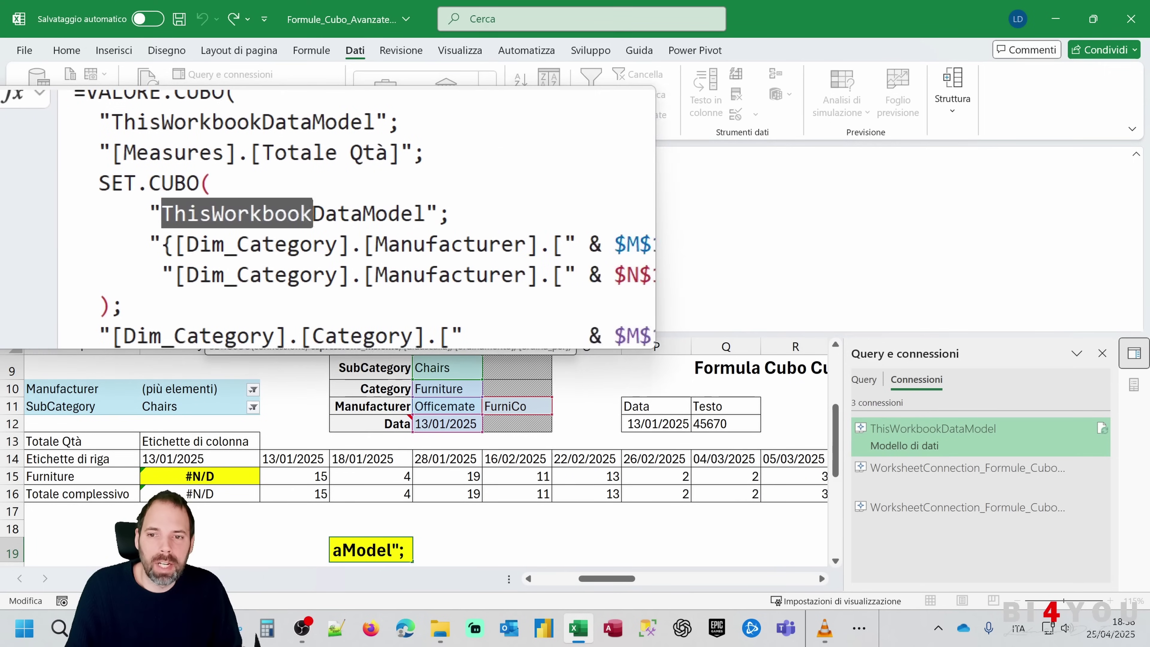
{"action": "key", "text": "shift+Right"}
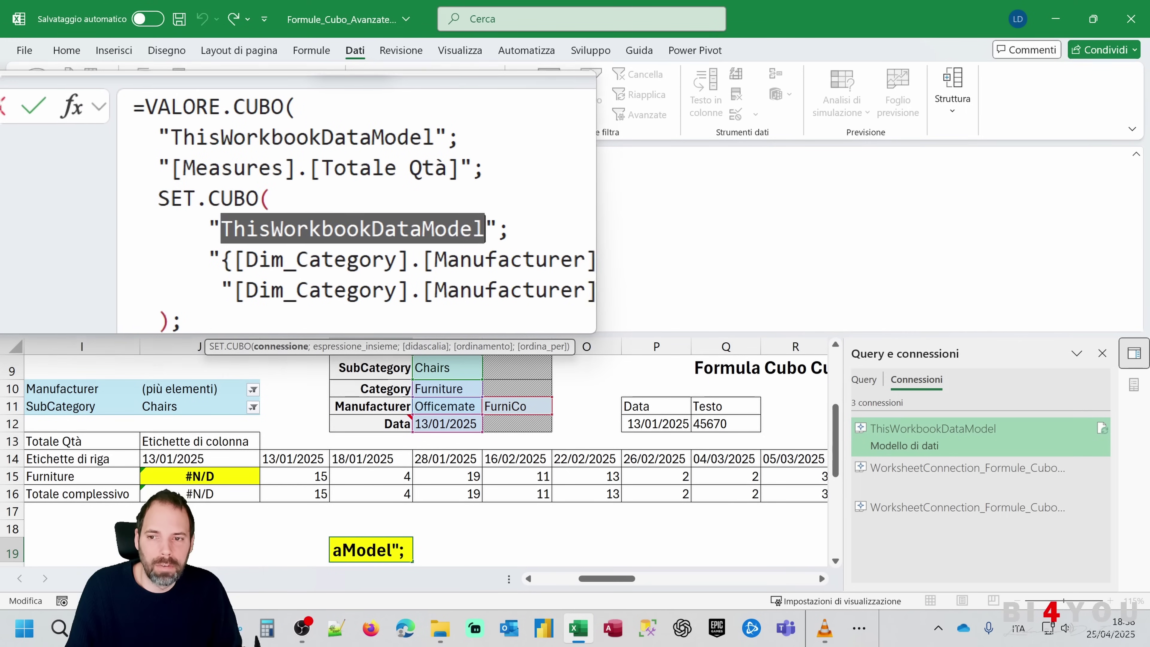
{"action": "left_click", "coordinate": [228, 260]}
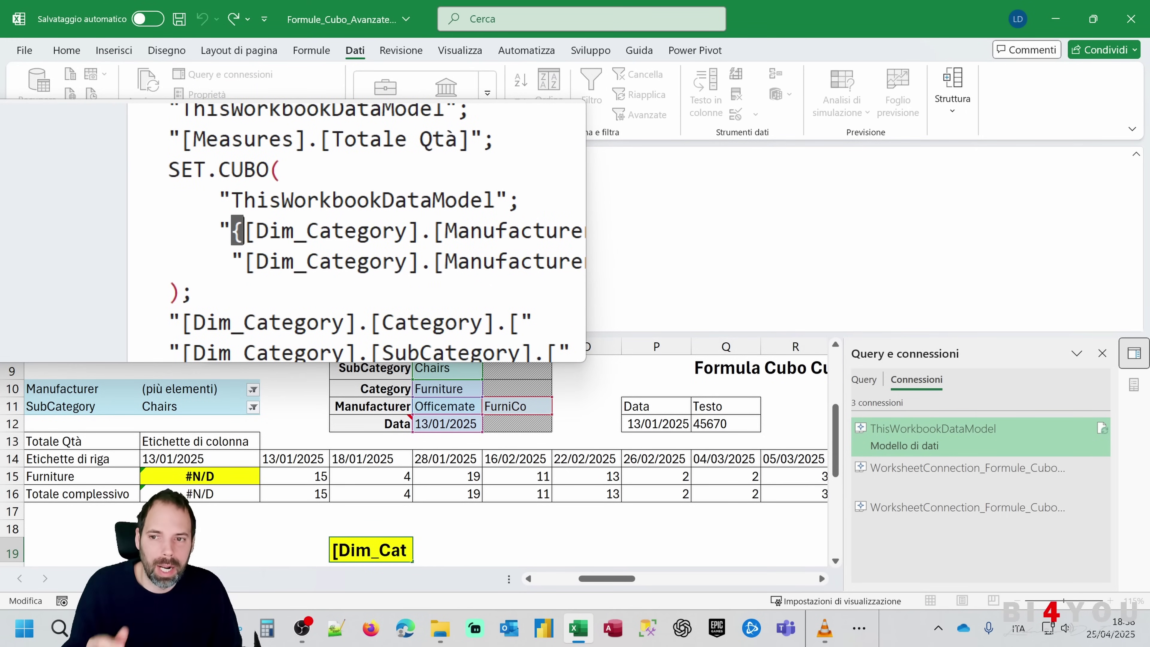
{"action": "key", "text": "Right"}
{"action": "key", "text": "Left"}
{"action": "key", "text": "shift+Left"}
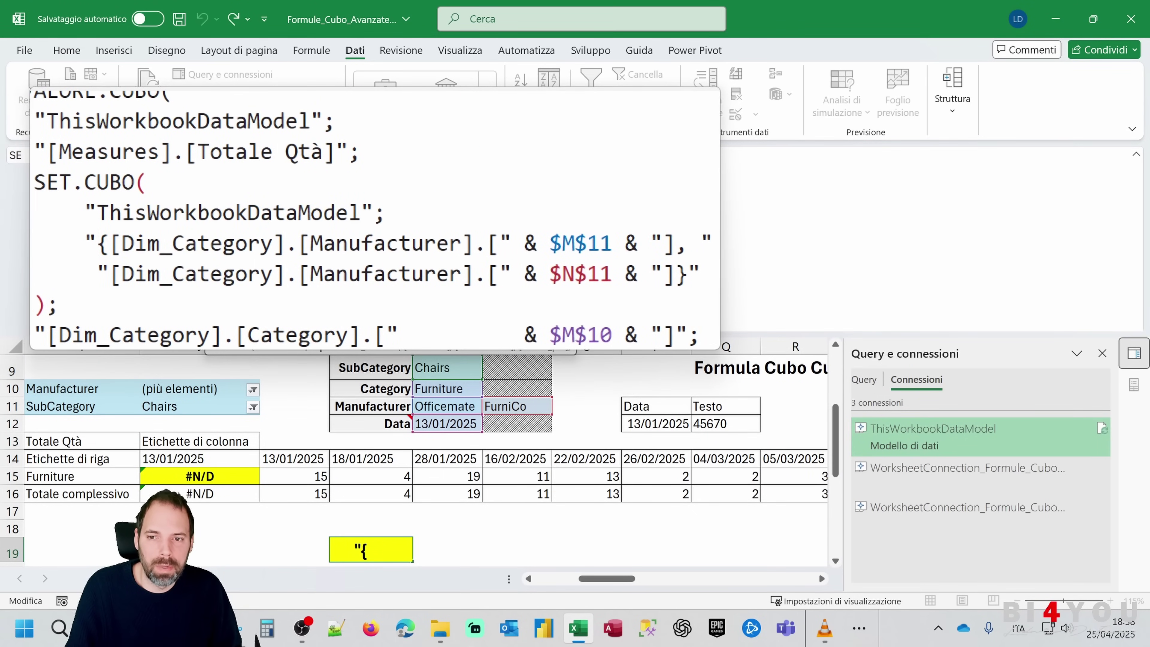
{"action": "key", "text": "Up"}
{"action": "key", "text": "End"}
{"action": "key", "text": "shift+Left"}
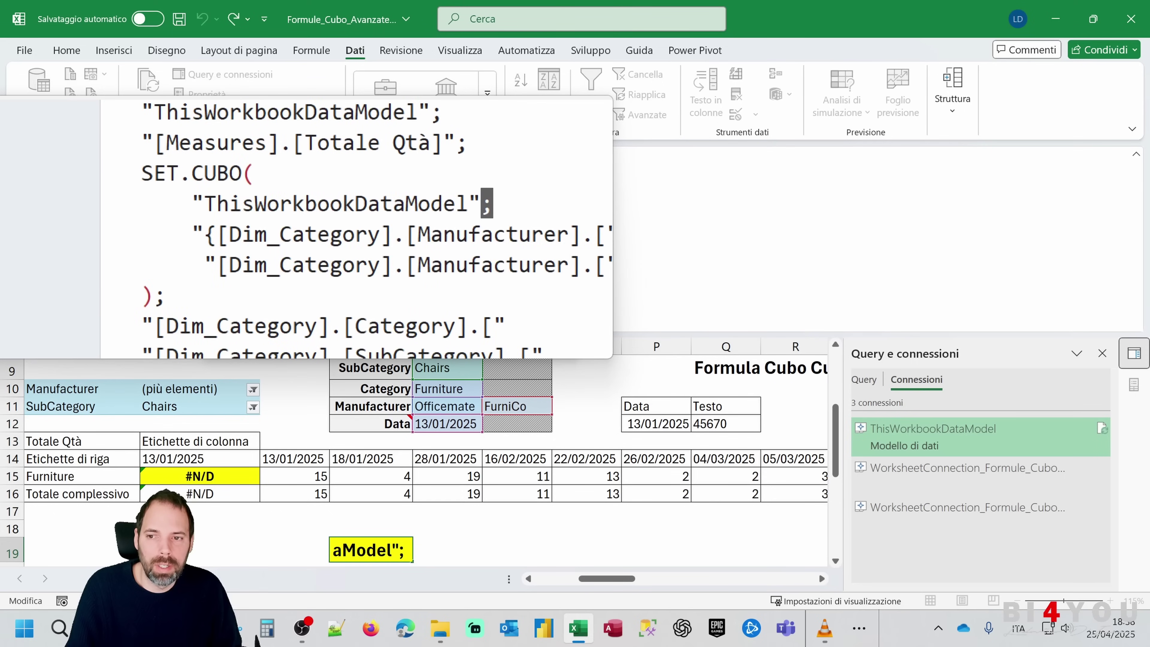
{"action": "key", "text": "Down"}
{"action": "key", "text": "ctrl+Right"}
{"action": "key", "text": "ctrl+Right"}
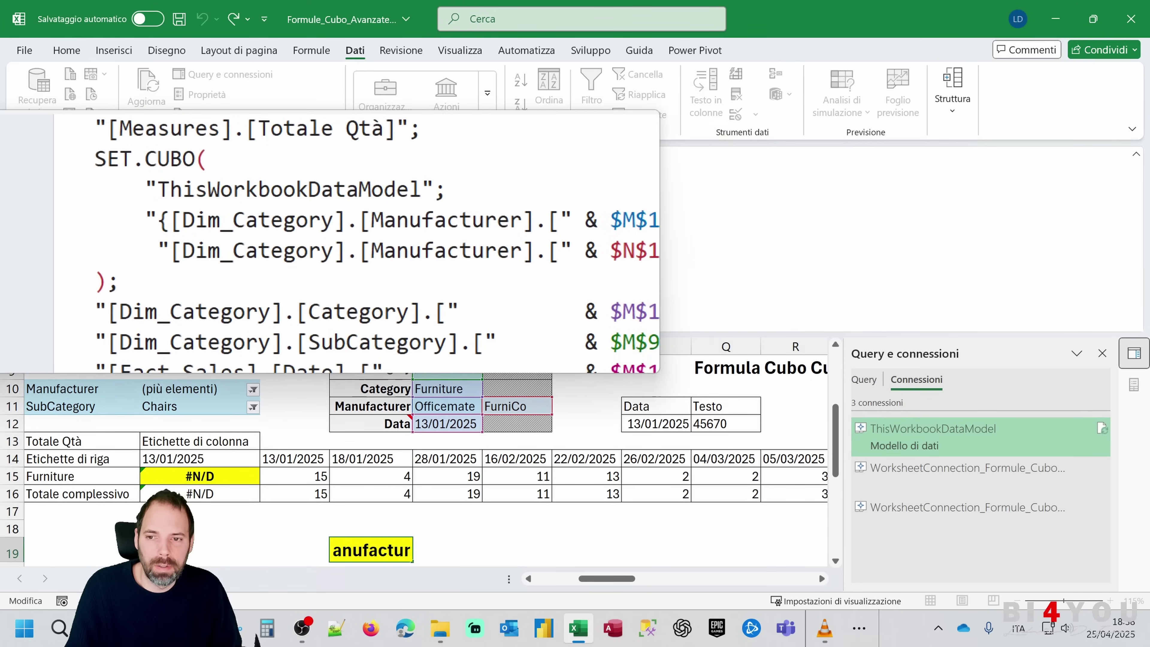
{"action": "key", "text": "Down"}
{"action": "key", "text": "Down"}
{"action": "key", "text": "Down"}
{"action": "key", "text": "Up"}
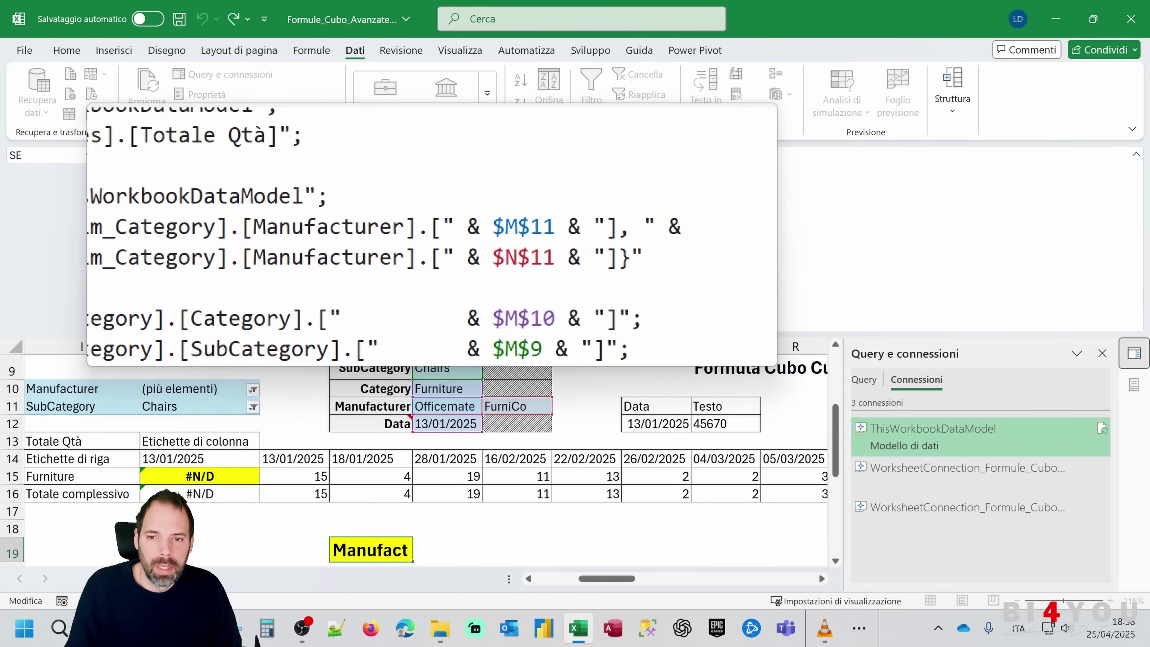
{"action": "key", "text": "ctrl+Right"}
{"action": "key", "text": "shift+Right"}
{"action": "key", "text": "shift+Right"}
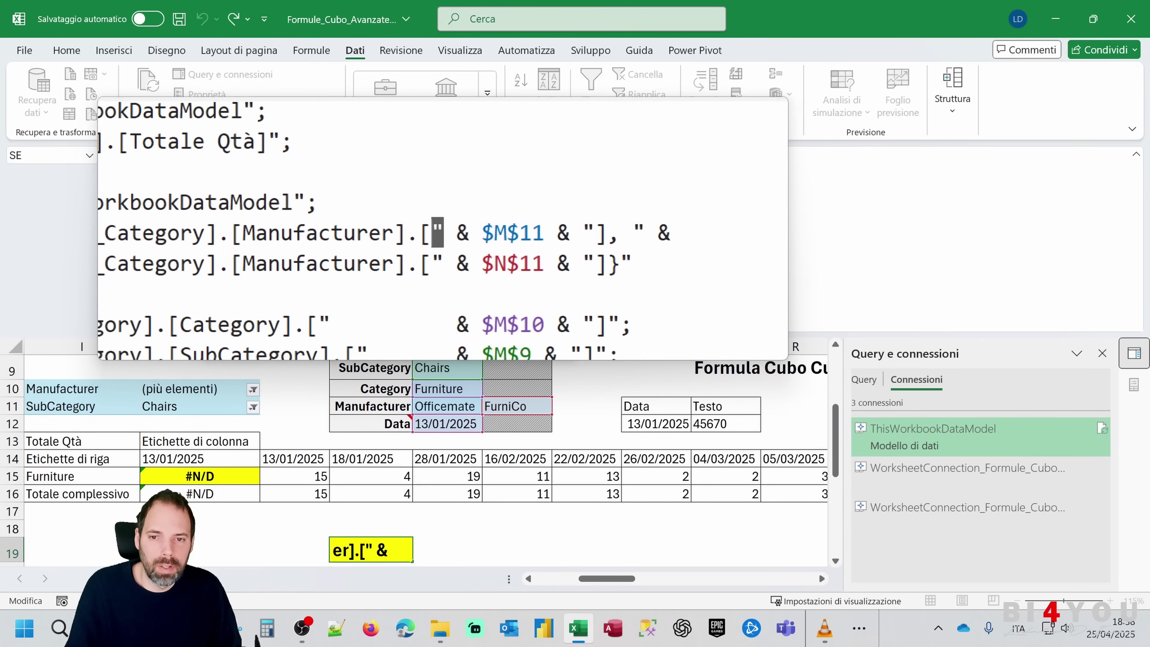
{"action": "key", "text": "Right"}
{"action": "key", "text": "Right"}
{"action": "key", "text": "Right"}
{"action": "key", "text": "Right"}
{"action": "key", "text": "Right"}
{"action": "key", "text": "Right"}
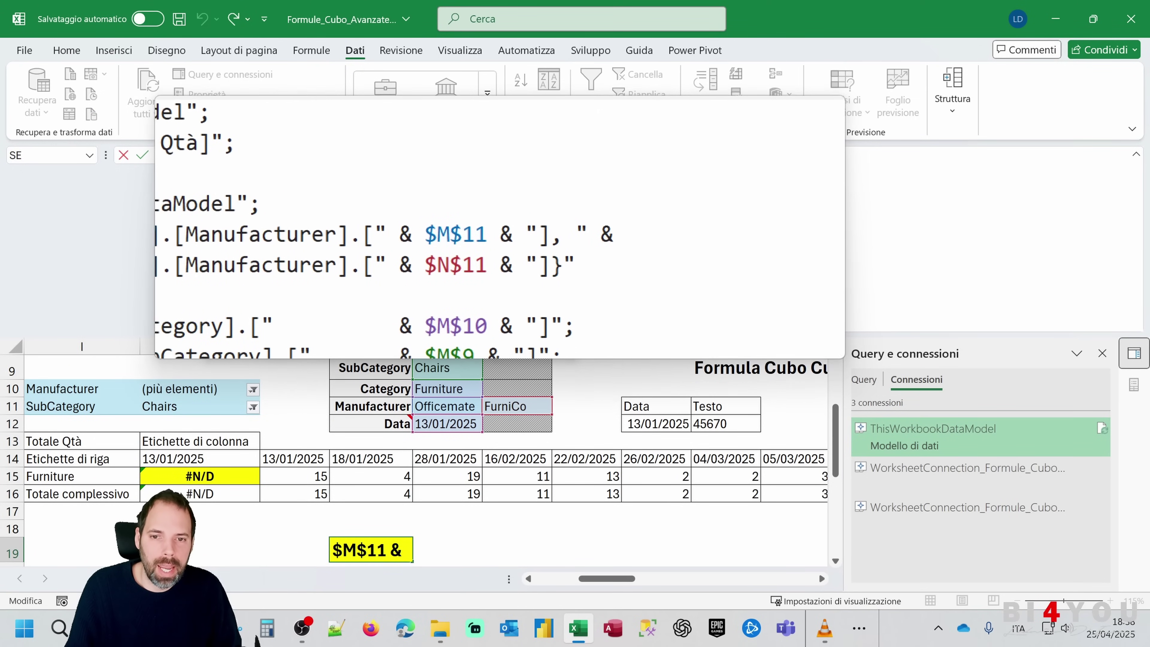
{"action": "key", "text": "Right"}
{"action": "key", "text": "Right"}
{"action": "key", "text": "Right"}
{"action": "key", "text": "shift+Right"}
{"action": "key", "text": "shift+Right"}
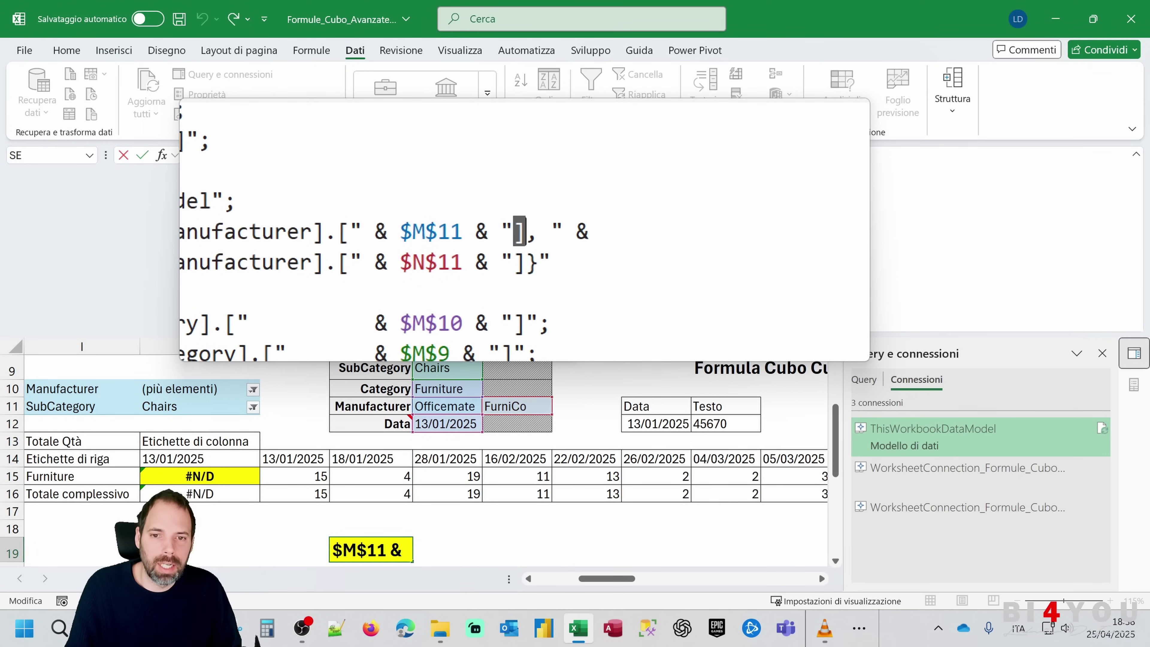
{"action": "key", "text": "shift+Right"}
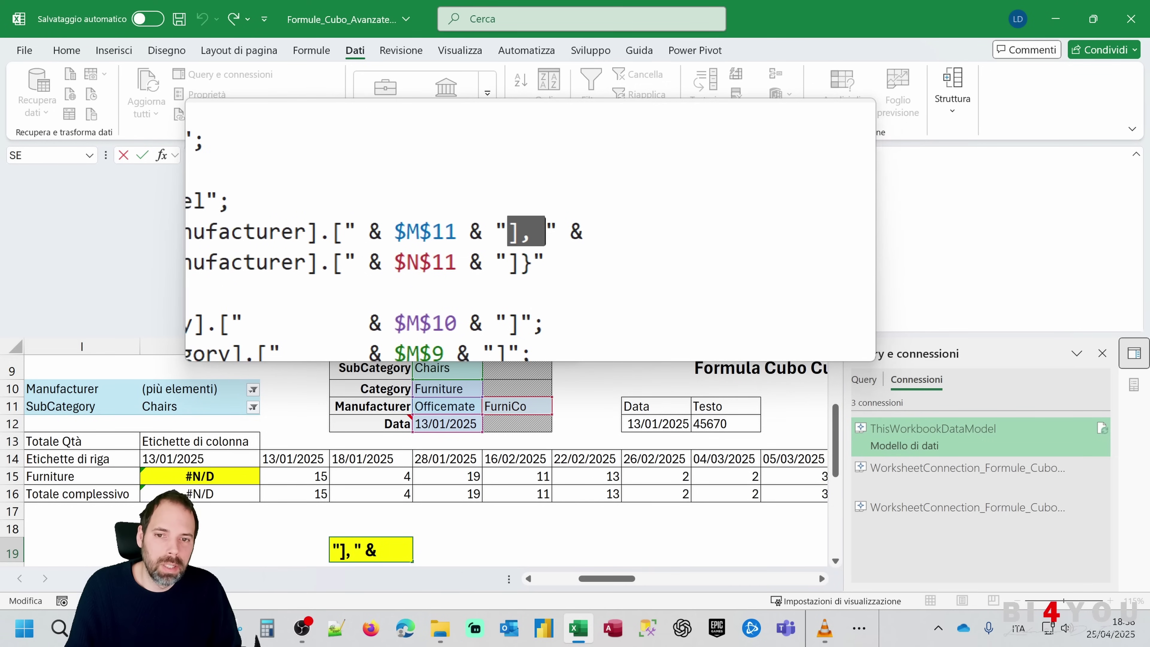
{"action": "key", "text": "Right"}
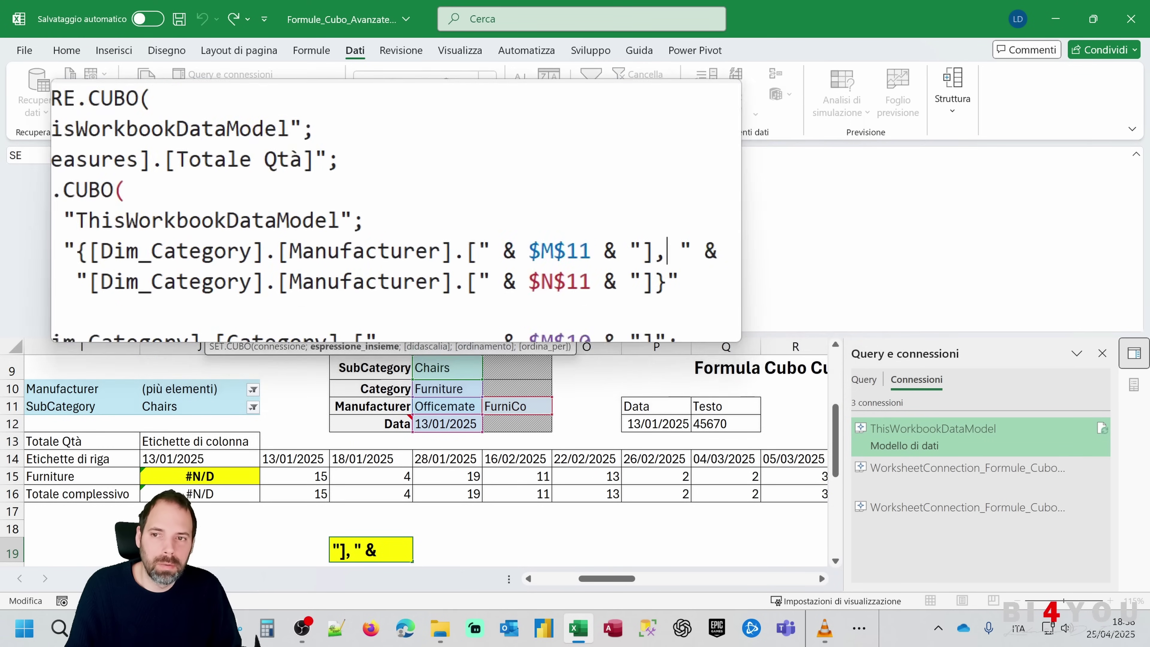
Review the [Measures].[Totale Qtà] measure and the $M$11 line separators, then commit L19's formula
{"action": "left_click_drag", "start_coordinate": [357, 185], "coordinate": [63, 186]}
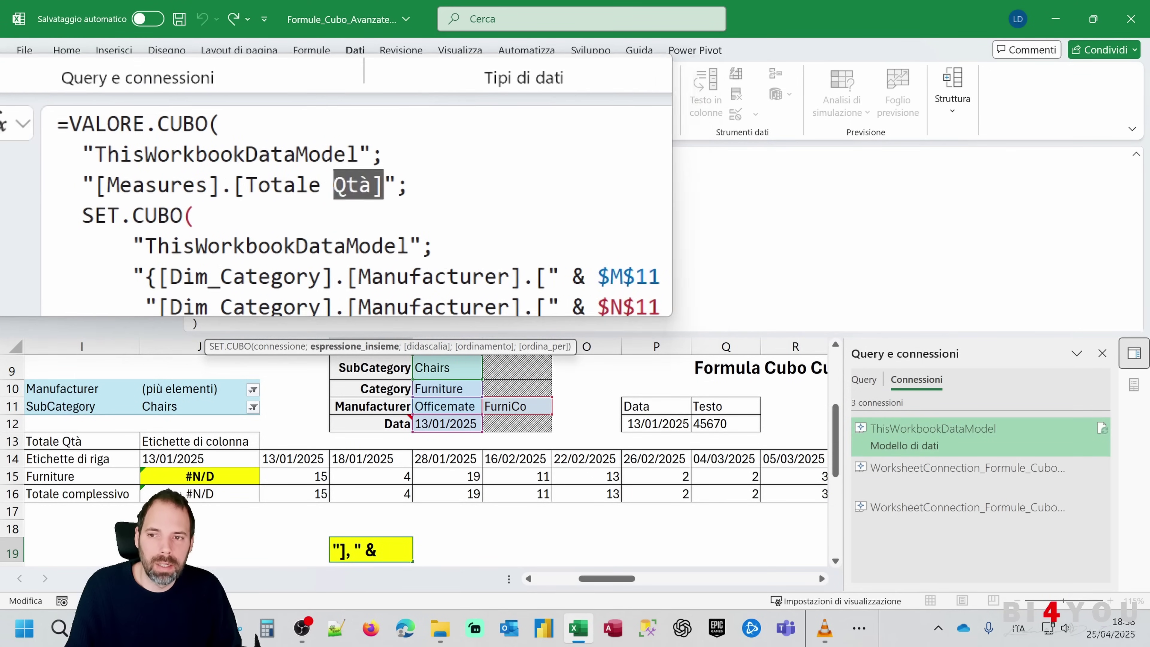
{"action": "key", "text": "shift+Right"}
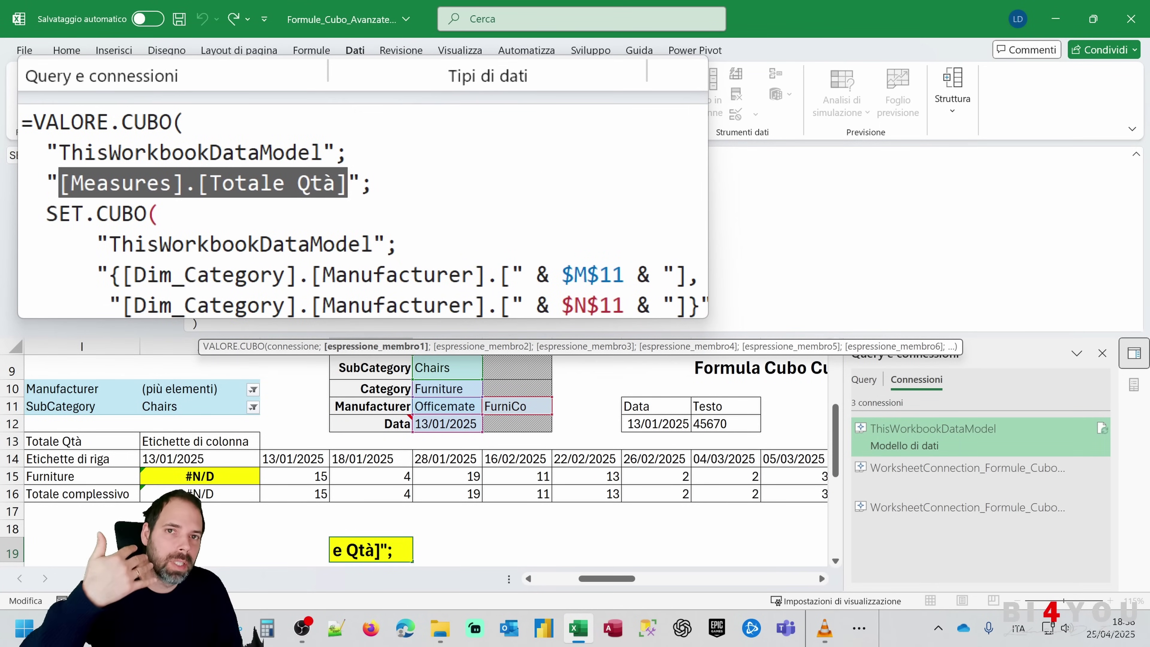
{"action": "left_click_drag", "start_coordinate": [500, 230], "coordinate": [537, 230]}
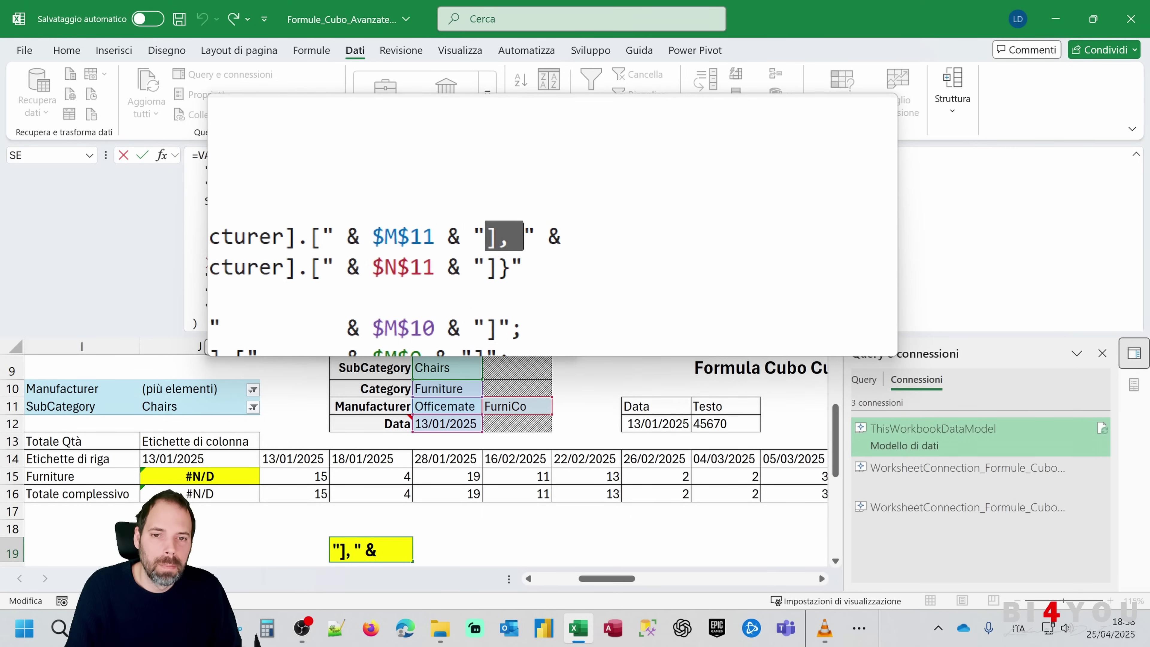
{"action": "left_click_drag", "start_coordinate": [562, 230], "coordinate": [575, 229]}
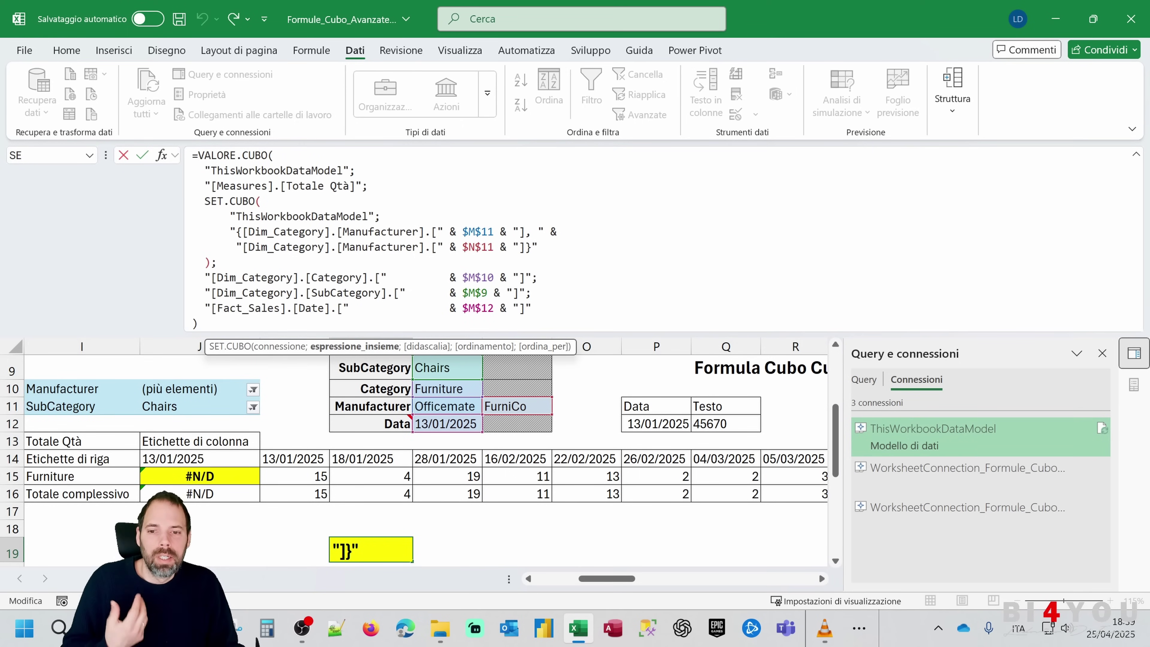
{"action": "key", "text": "Return"}
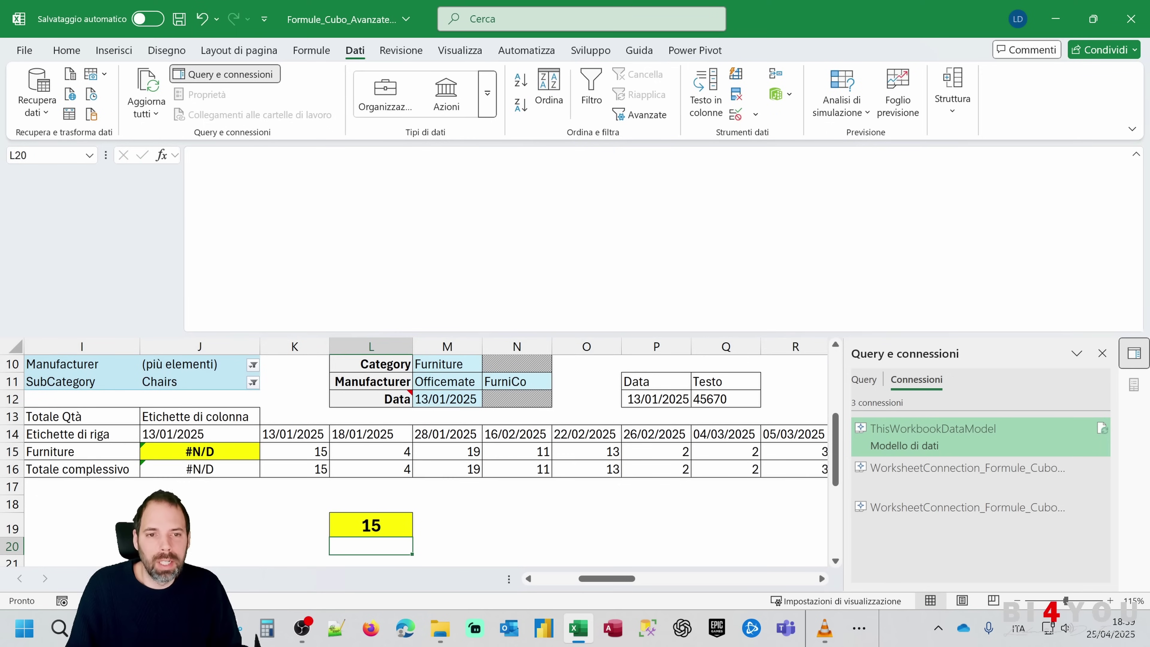
Shrink the formula bar to two lines and check the date criterion in M12 and Furniture in M10
{"action": "left_click_drag", "start_coordinate": [624, 334], "coordinate": [624, 197]}
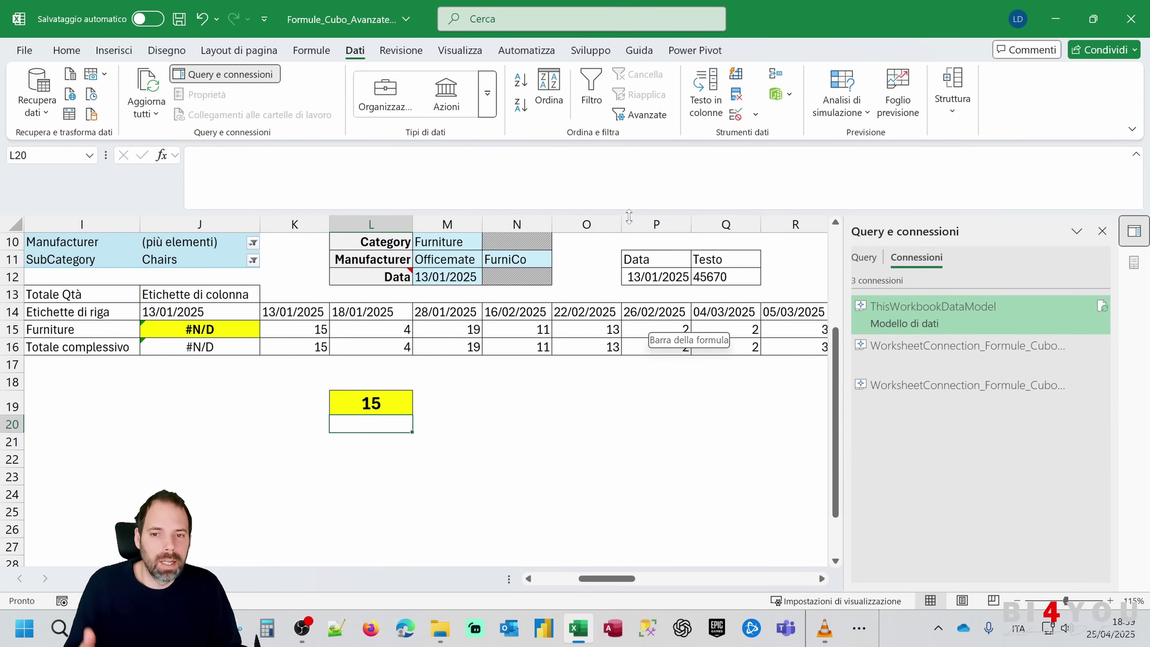
{"action": "left_click", "coordinate": [438, 368]}
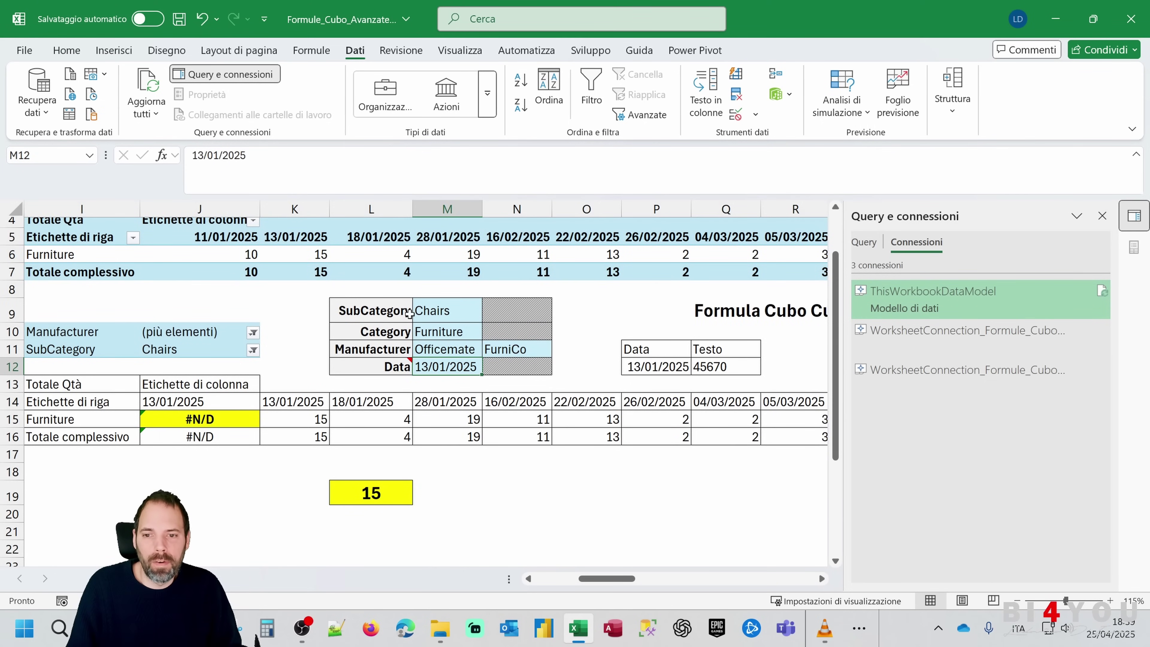
{"action": "left_click", "coordinate": [434, 331]}
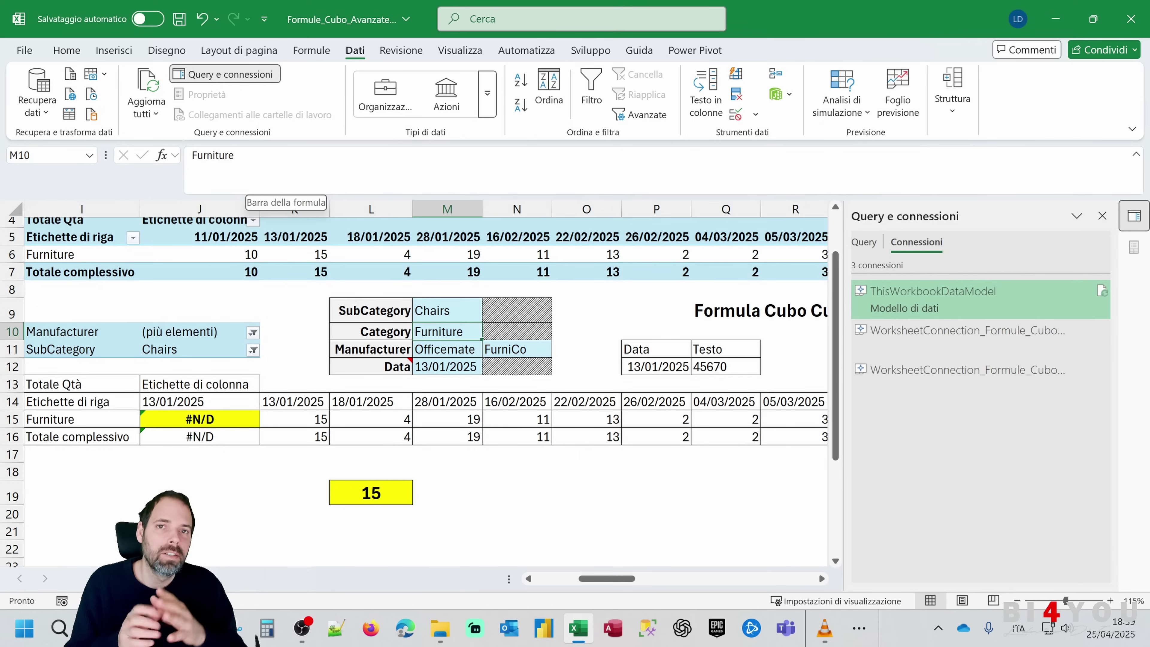
Scroll up and back to the far left to reveal the Totale Vendite pivot tables in columns A–J
{"action": "scroll", "coordinate": [257, 284], "scroll_direction": "up", "scroll_amount": 1}
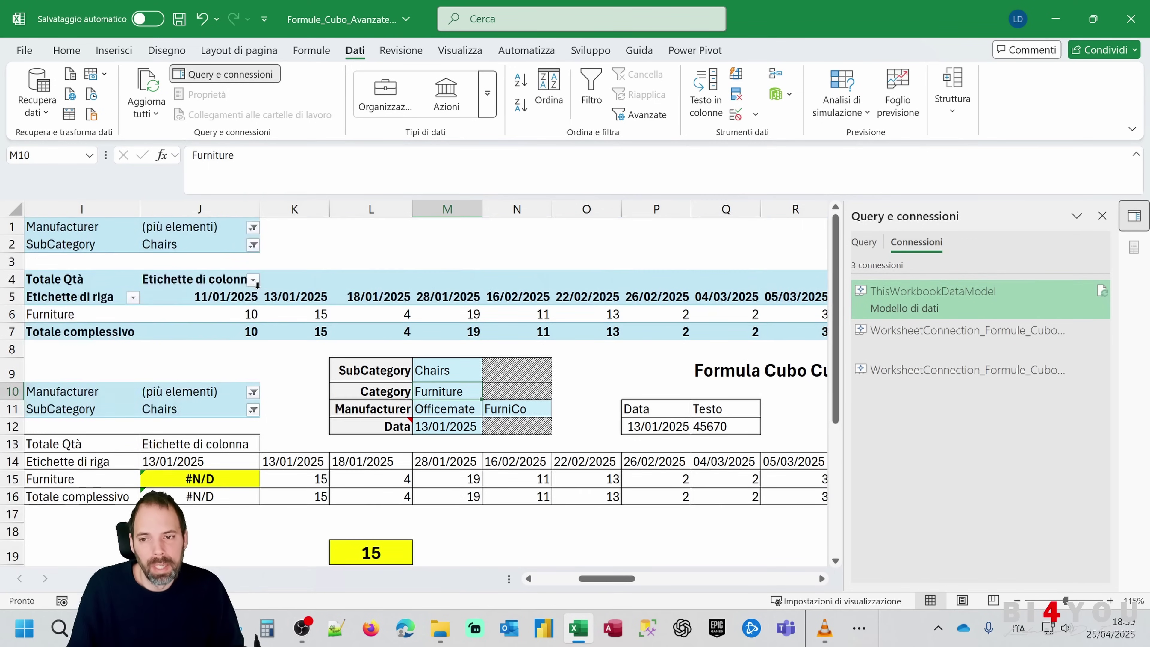
{"action": "left_click_drag", "start_coordinate": [624, 579], "coordinate": [527, 575]}
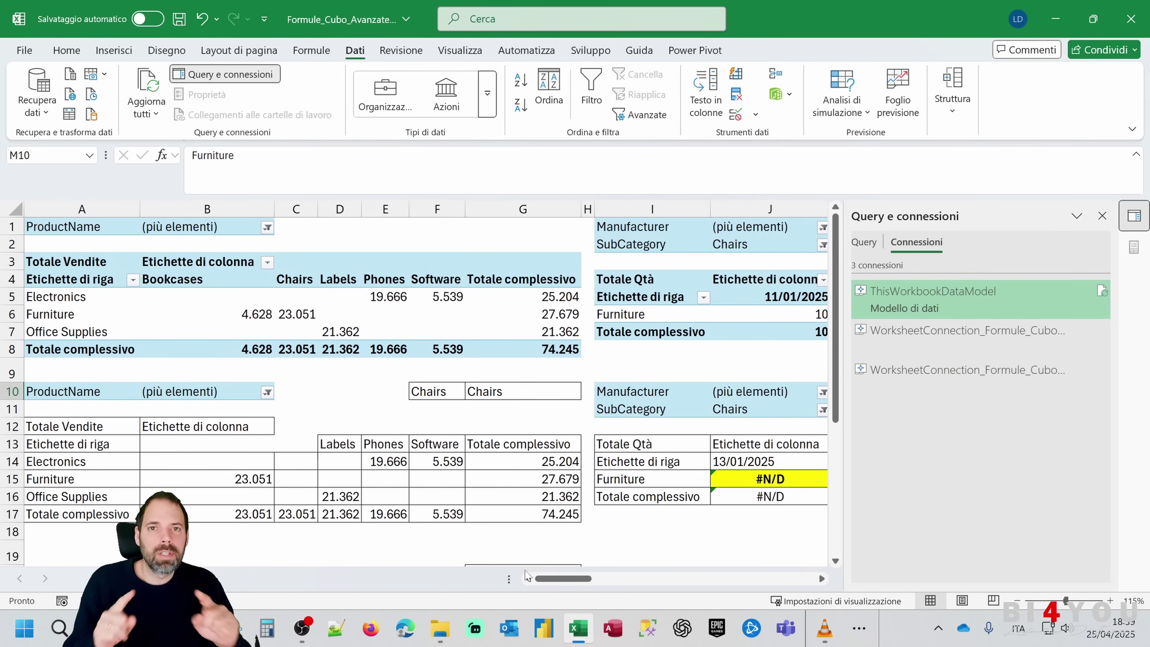